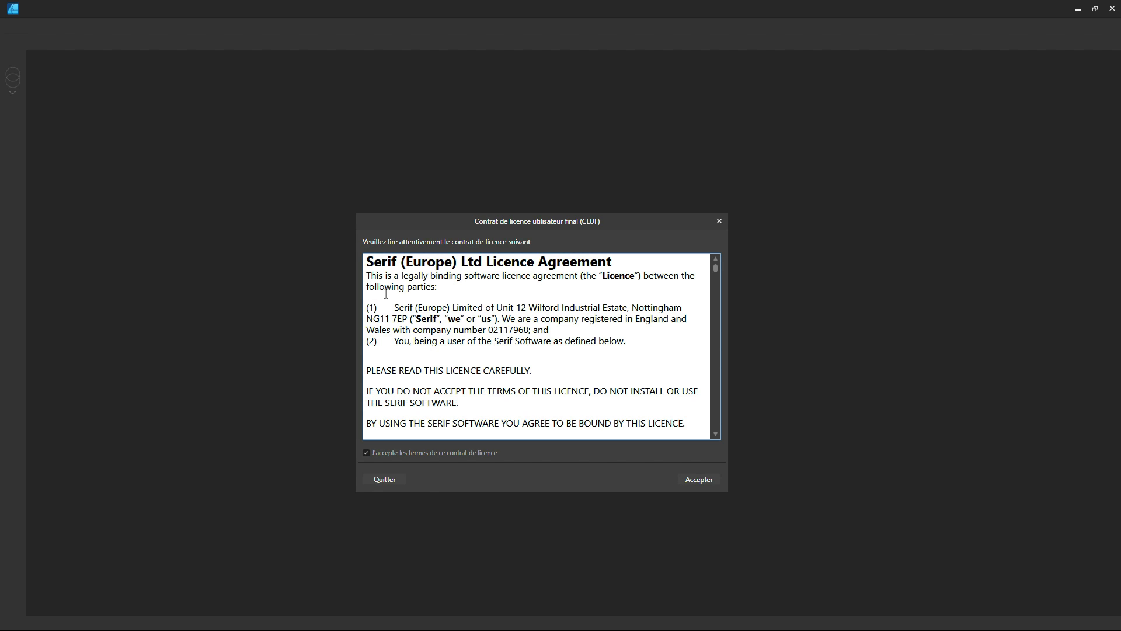
- Accept the end-user licence agreement and import the custom content from version 1
click(699, 479)
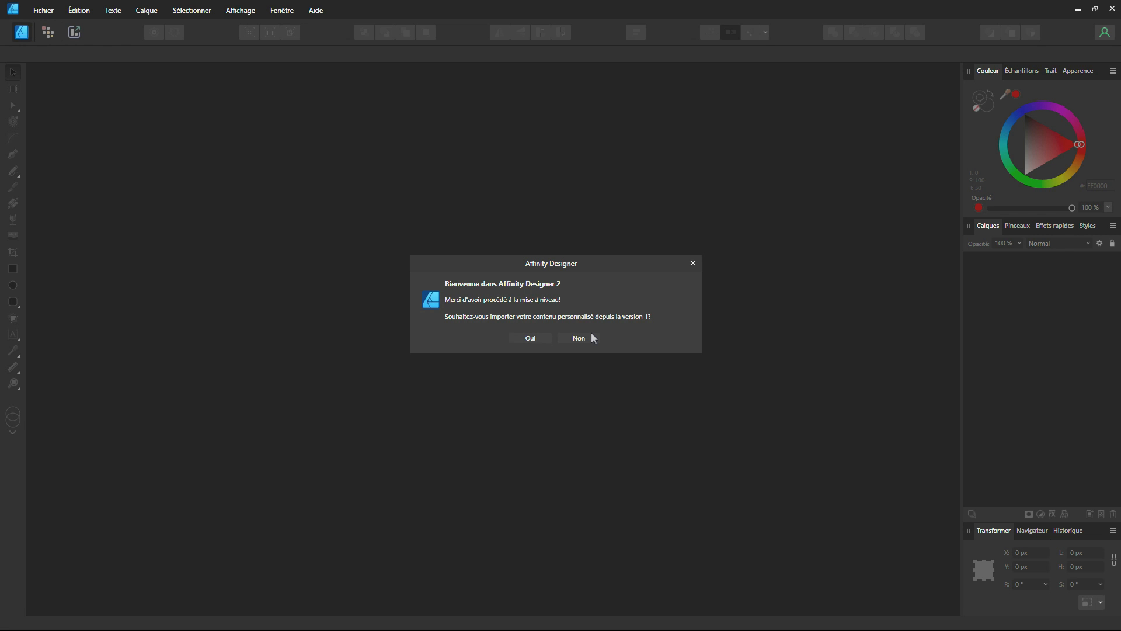
click(531, 340)
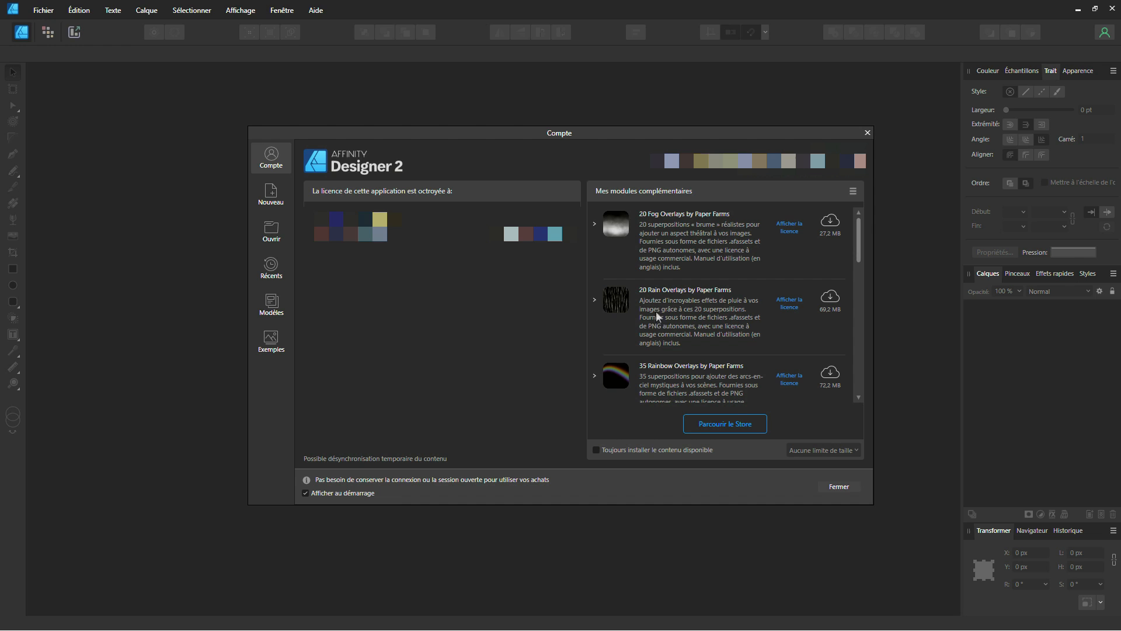
- Look through the list of available add-on modules for the account
scroll(771, 346, down, 5)
scroll(791, 373, up, 5)
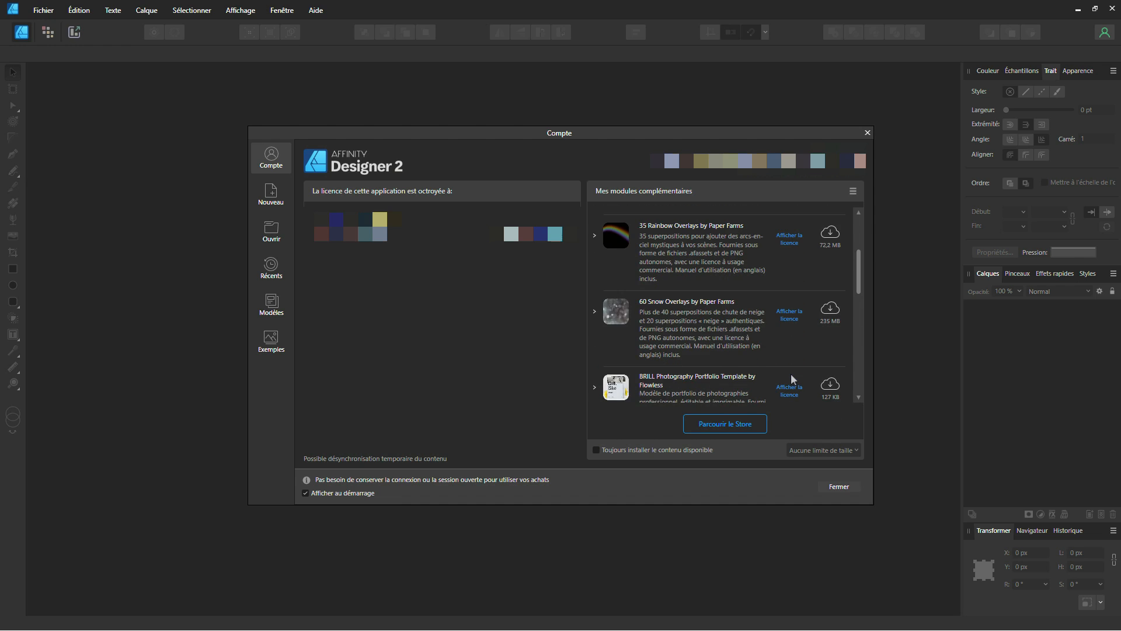
scroll(692, 245, down, 10)
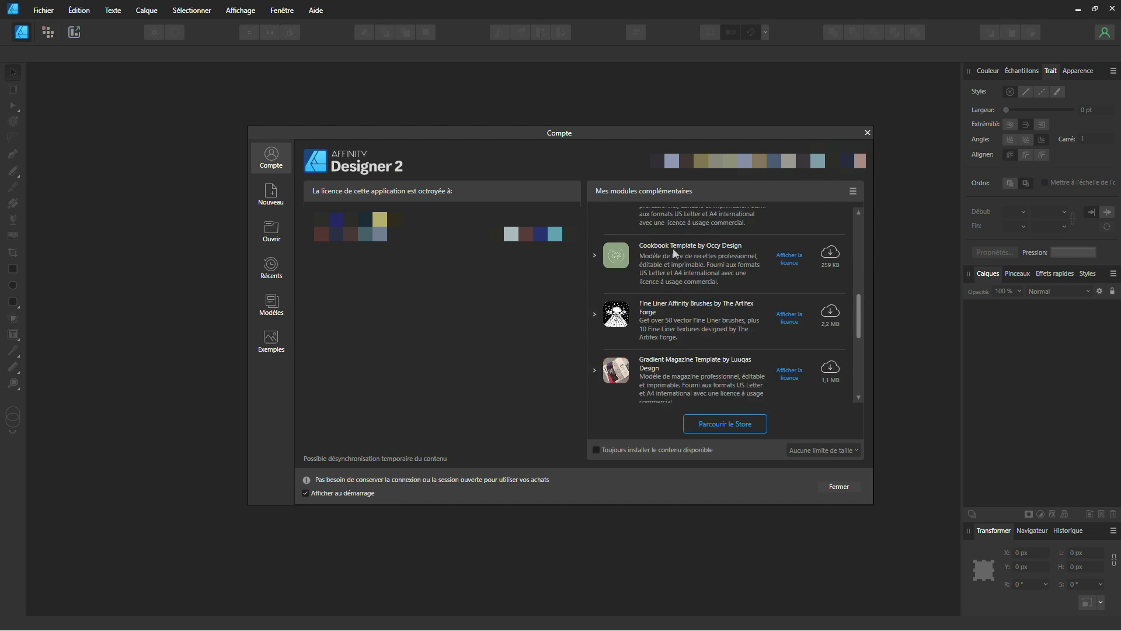
scroll(737, 346, up, 10)
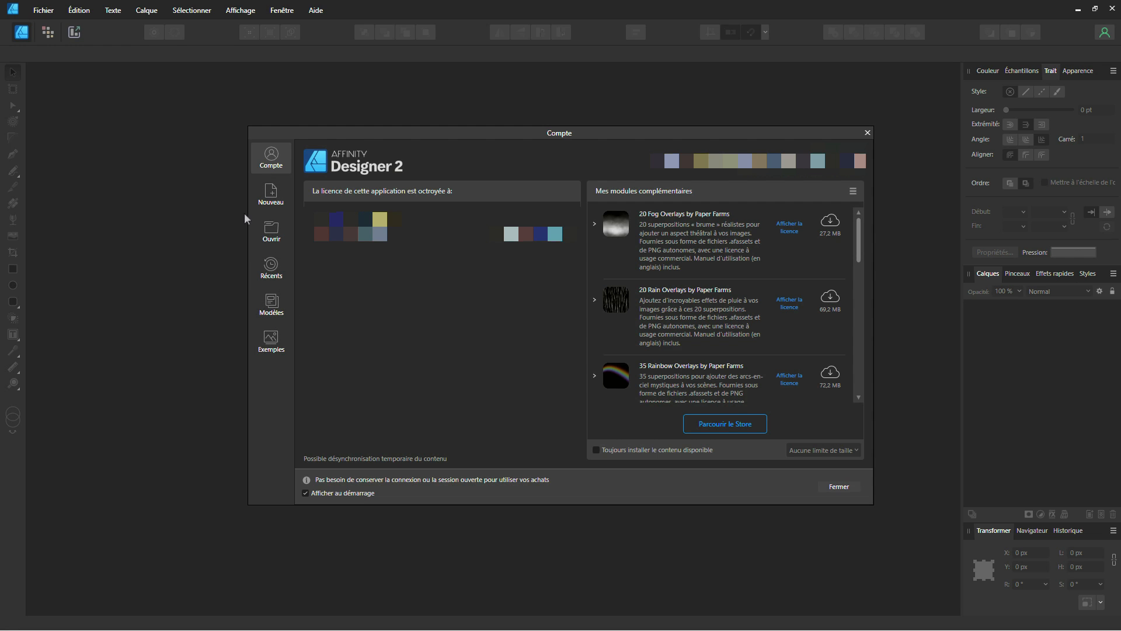
- Open the recent document Logo Batman construciton V2.afdesign
click(271, 314)
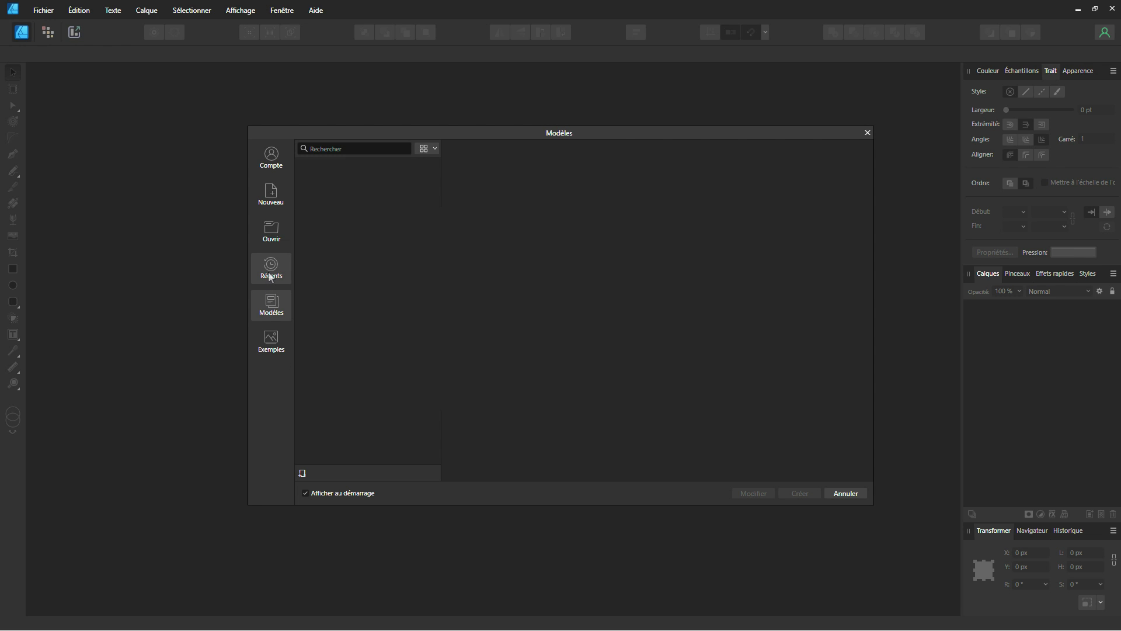
click(271, 277)
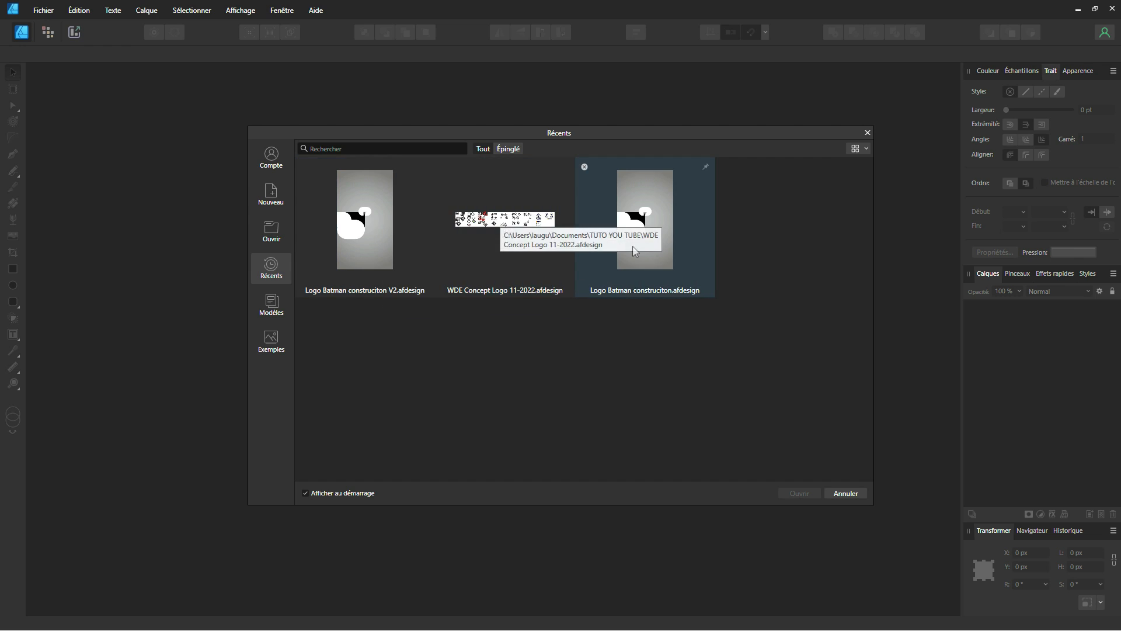
click(356, 239)
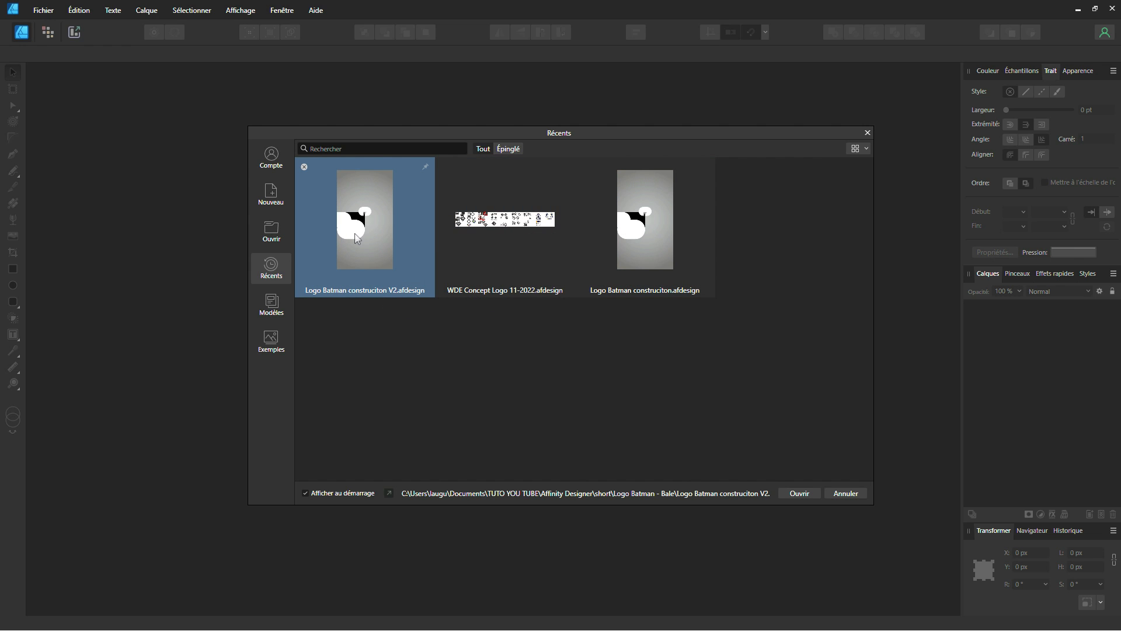
double_click(358, 239)
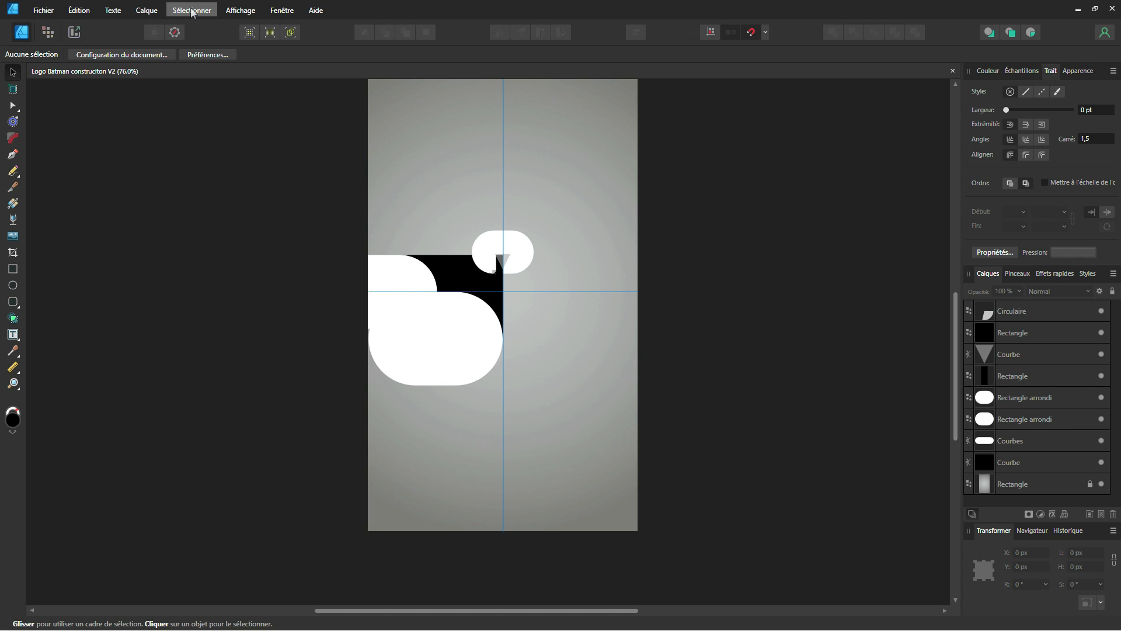
click(273, 12)
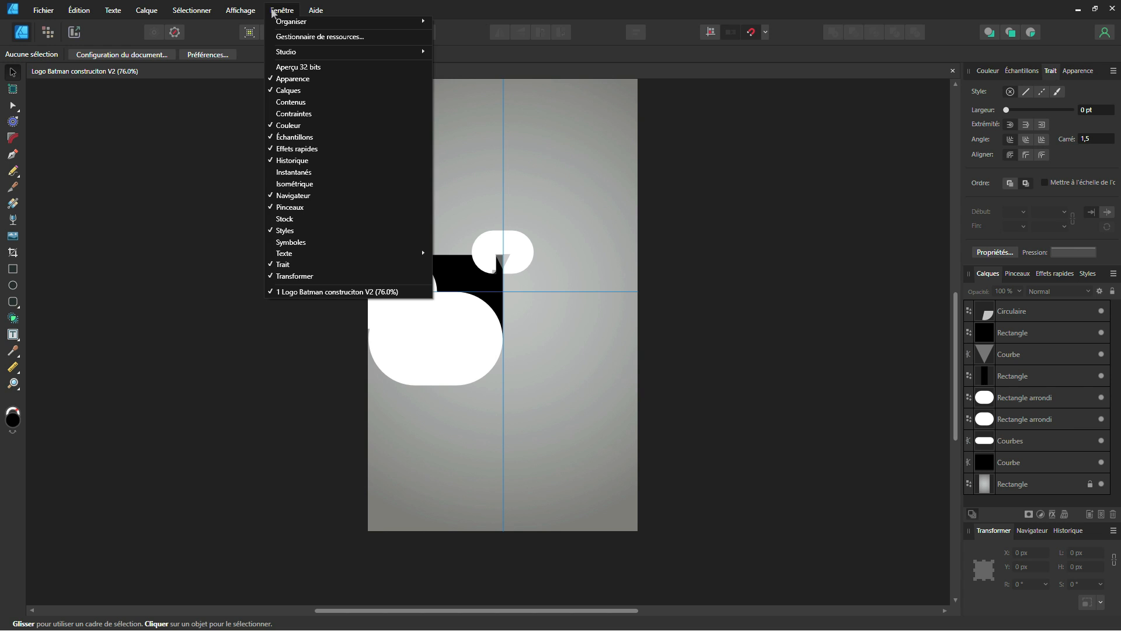
click(274, 11)
click(245, 13)
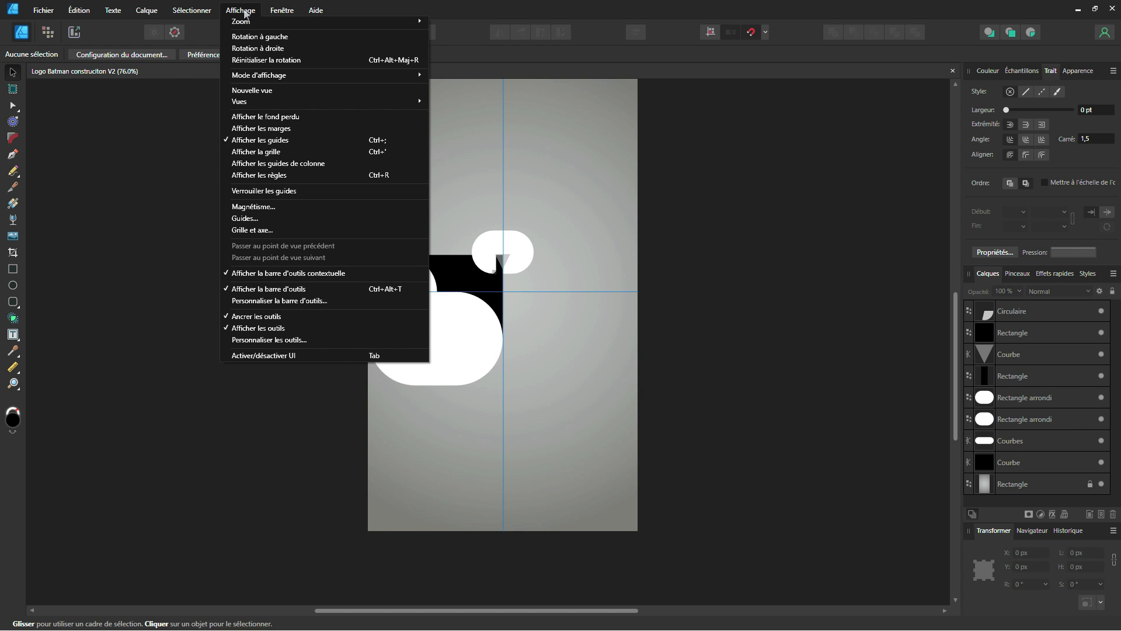
mouse_move(285, 11)
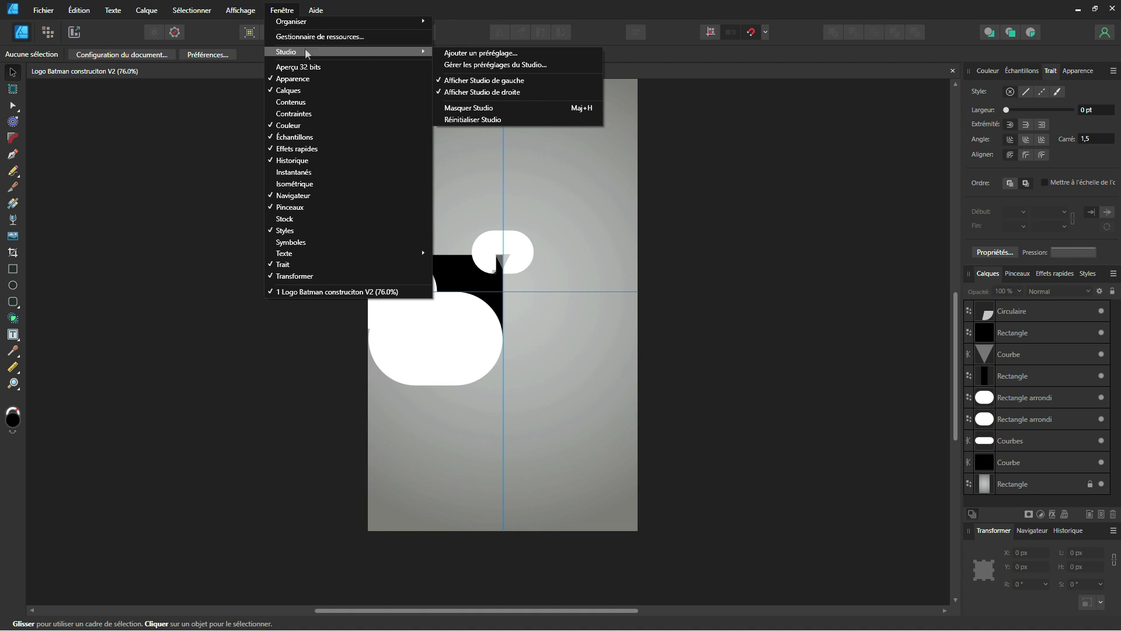
mouse_move(313, 52)
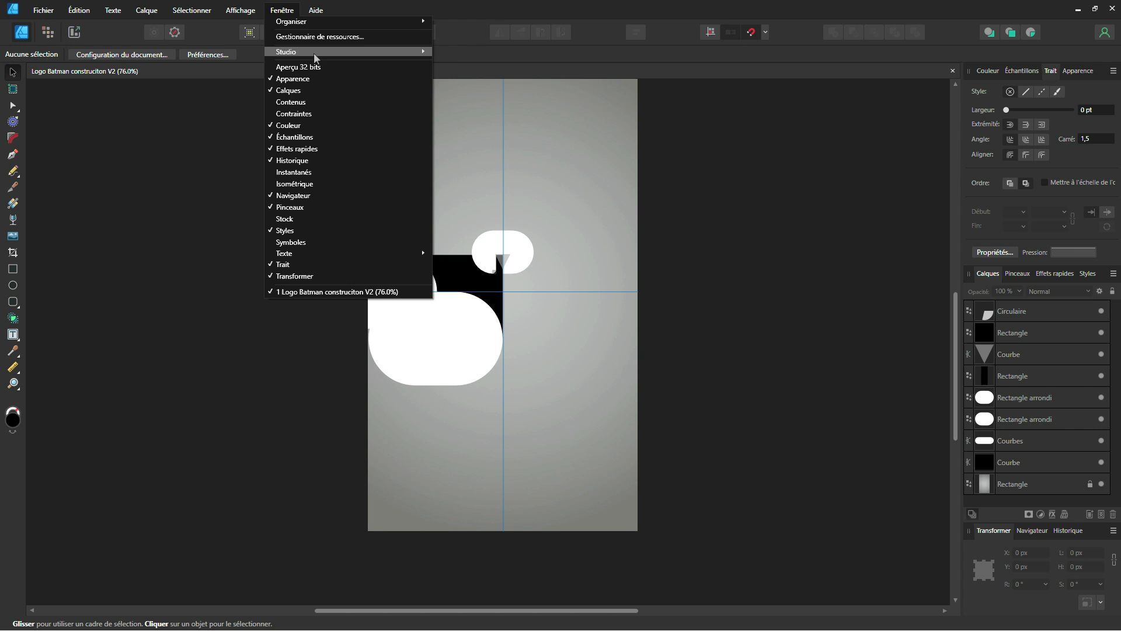
mouse_move(232, 11)
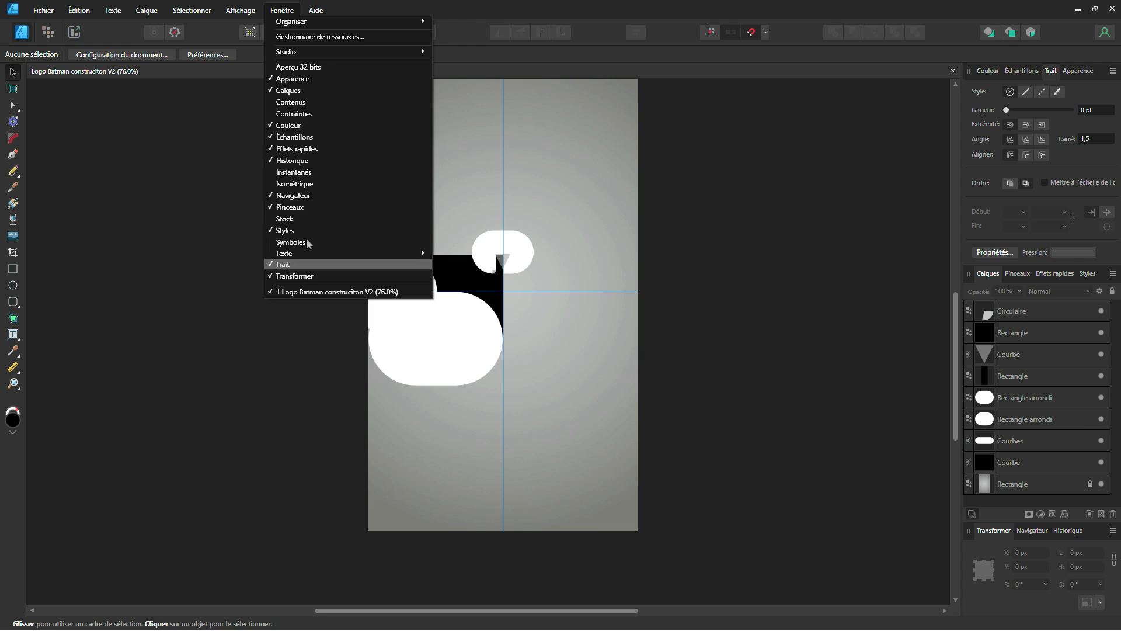
click(296, 51)
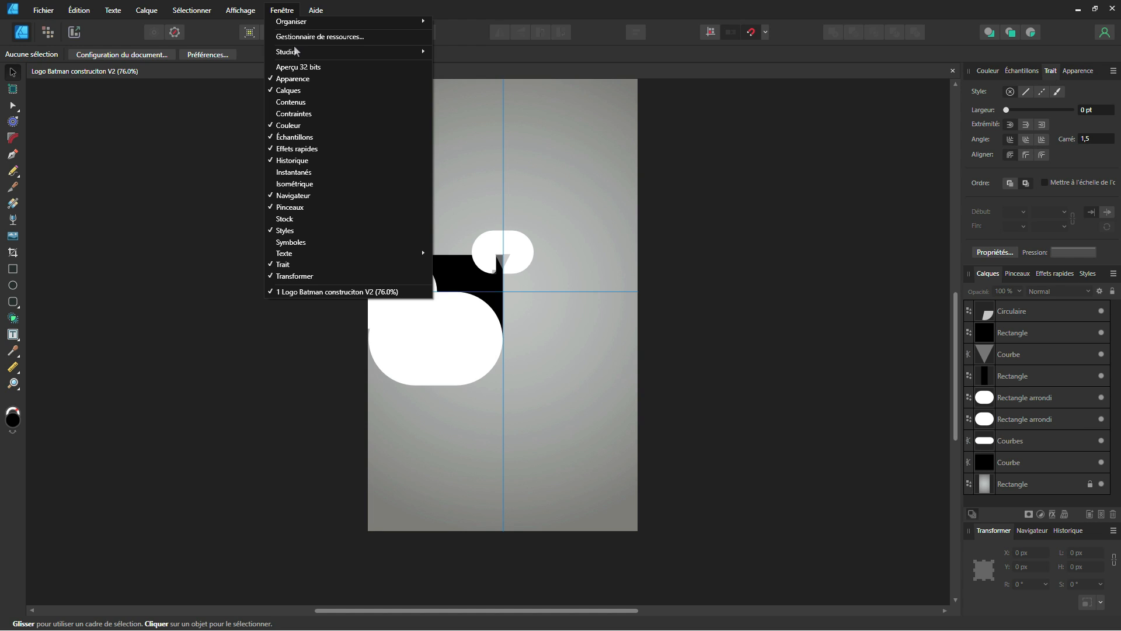
click(282, 10)
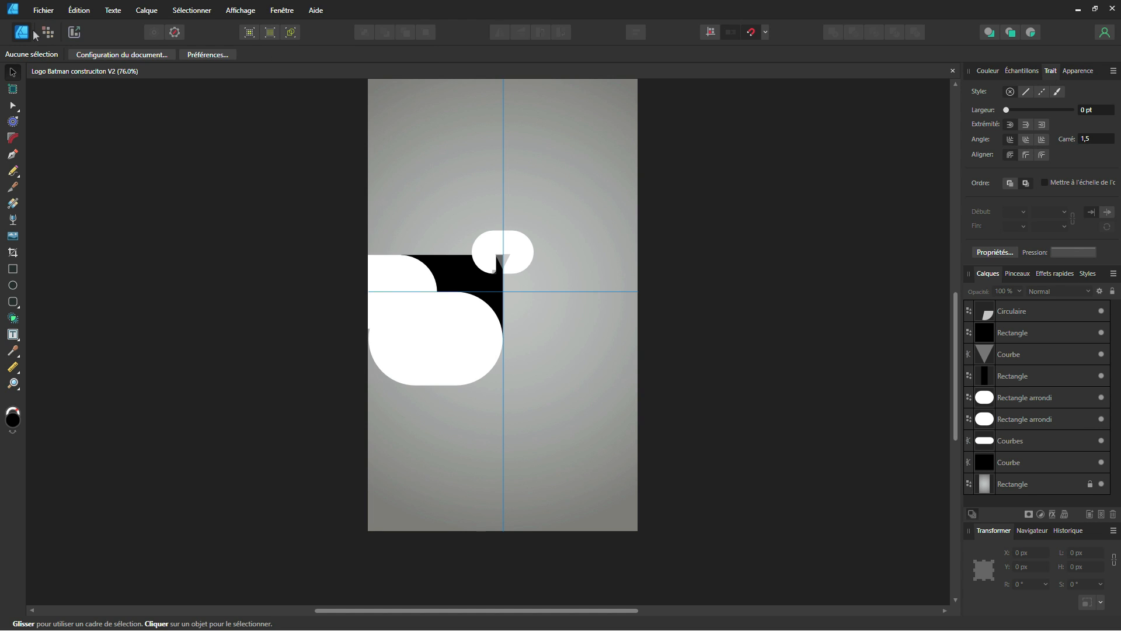
click(43, 10)
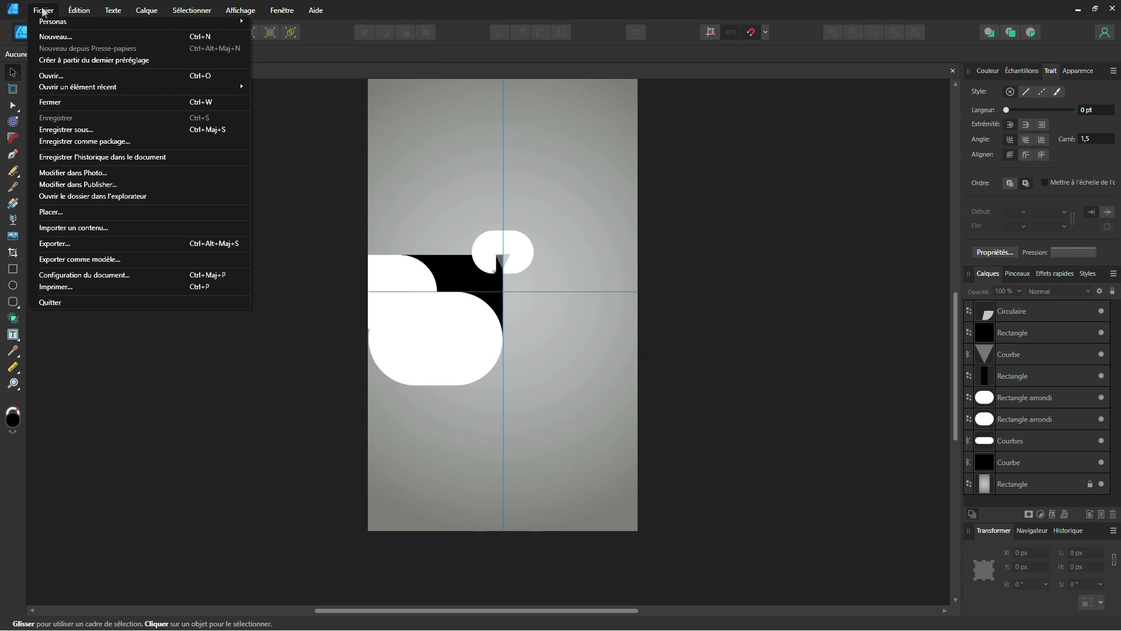
mouse_move(83, 87)
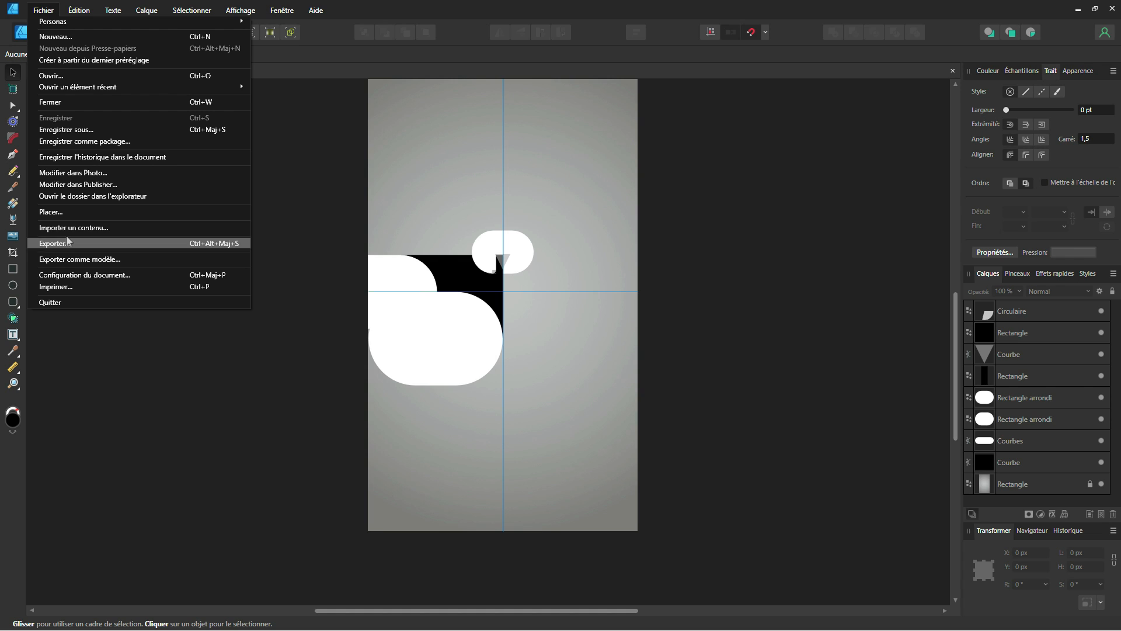
click(490, 7)
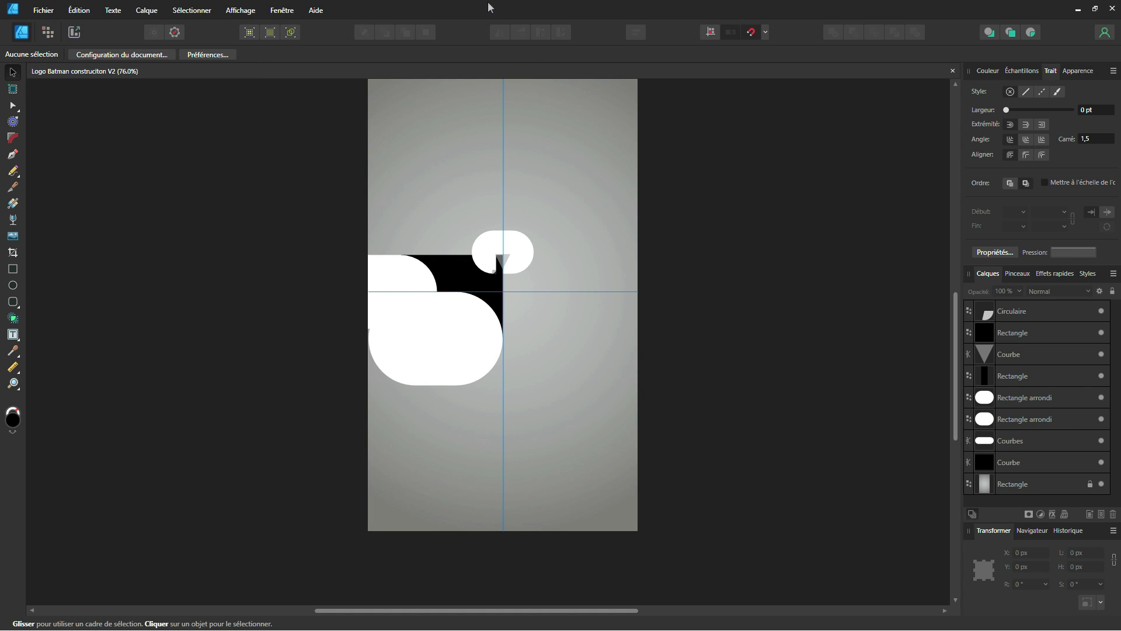
- Switch to File Explorer and bring Totem L Bormio.dxf from the search results into Affinity Designer
click(449, 623)
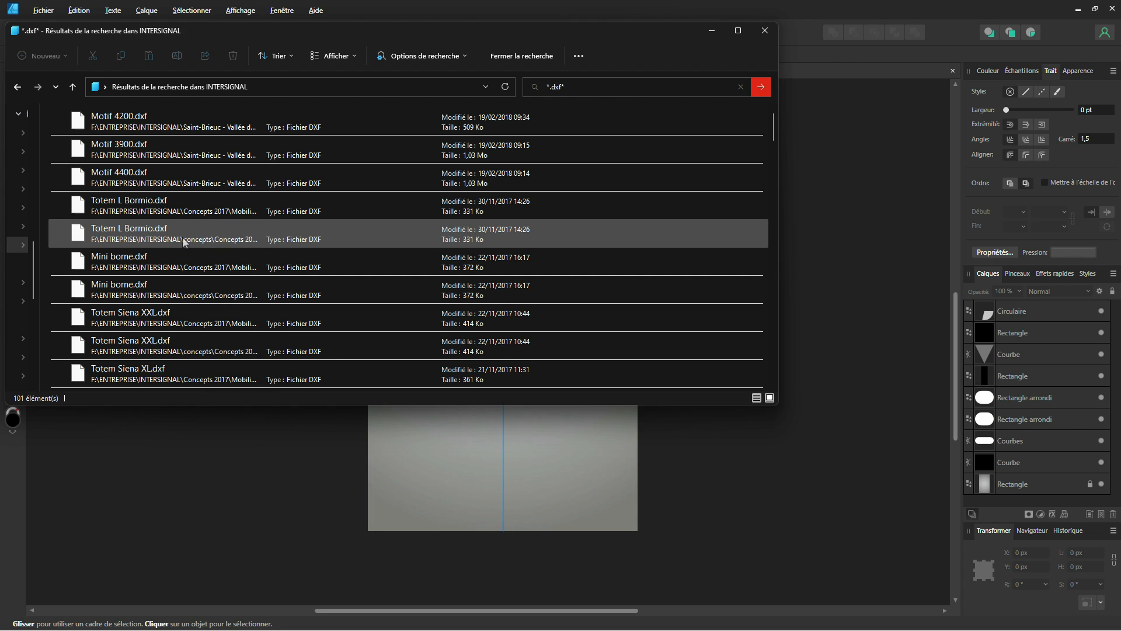
click(163, 237)
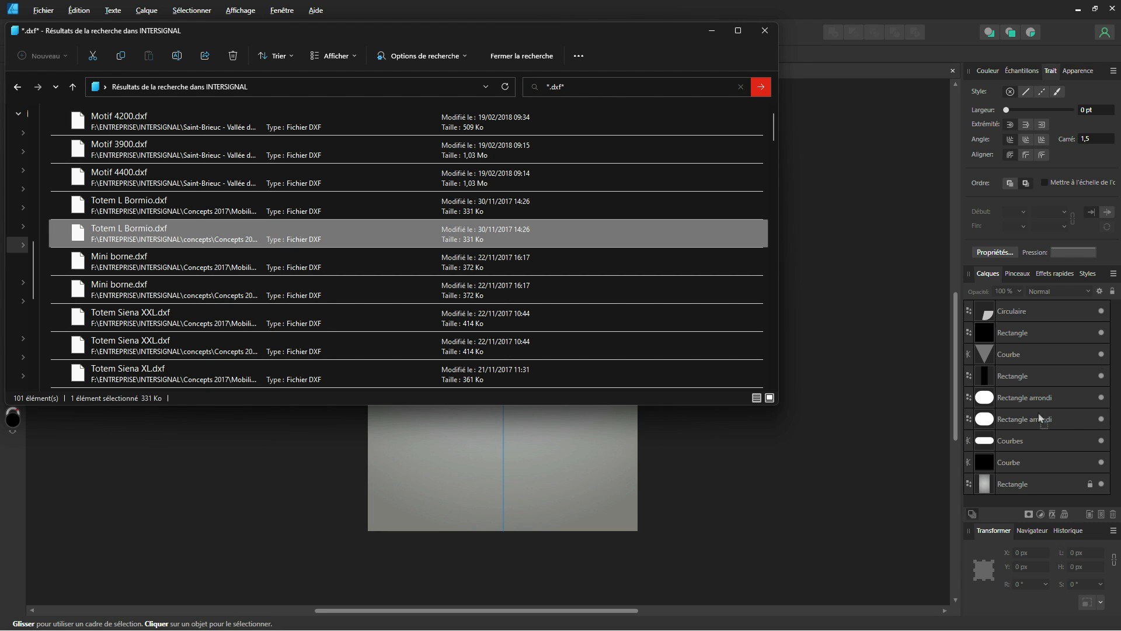
key(Return)
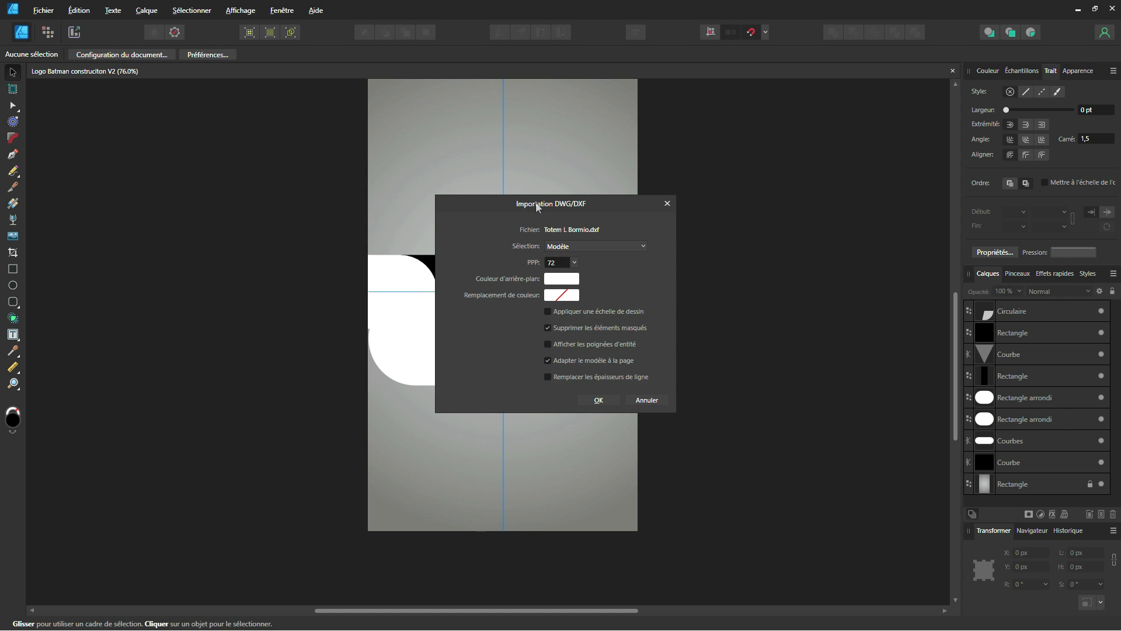
- Import the DXF file's Modèle selection with the option Appliquer une échelle de dessin enabled
click(557, 246)
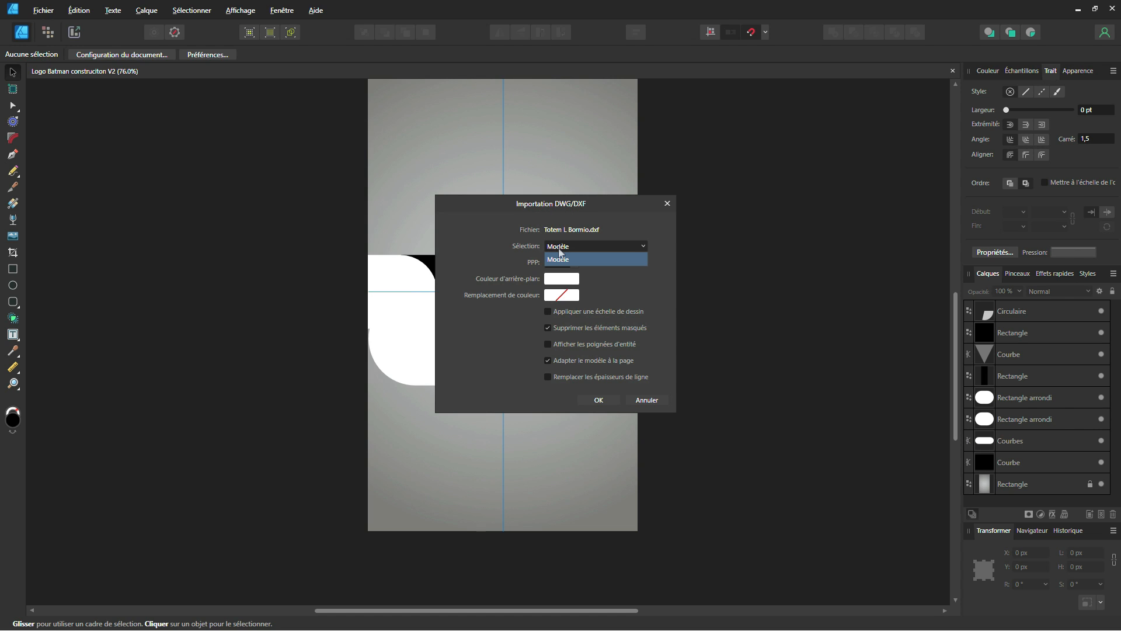
click(498, 252)
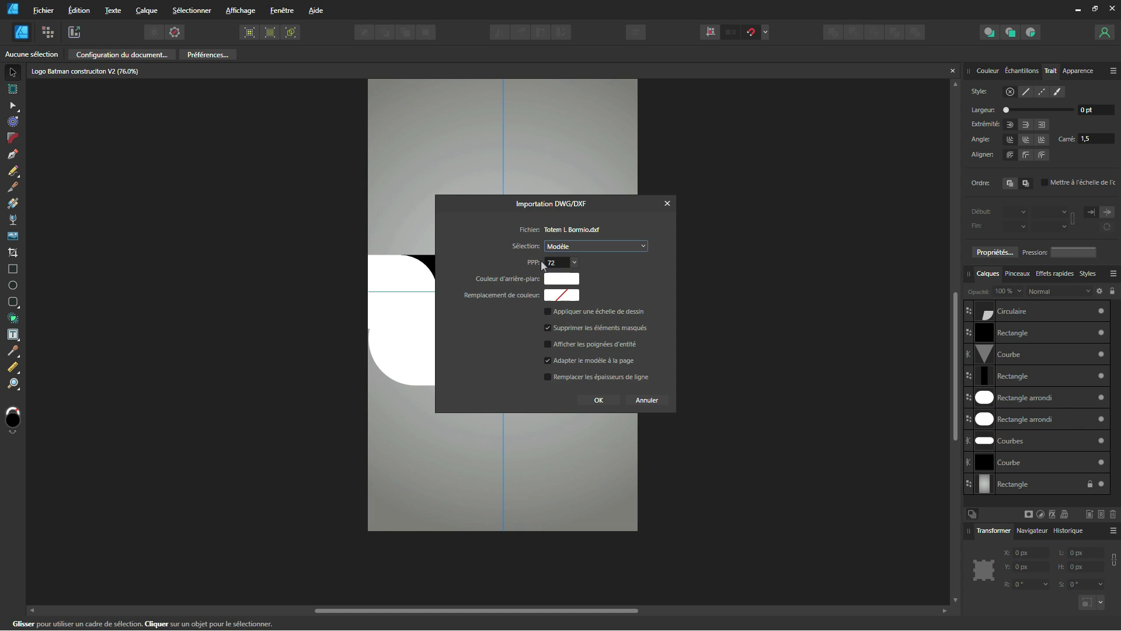
click(562, 313)
click(595, 400)
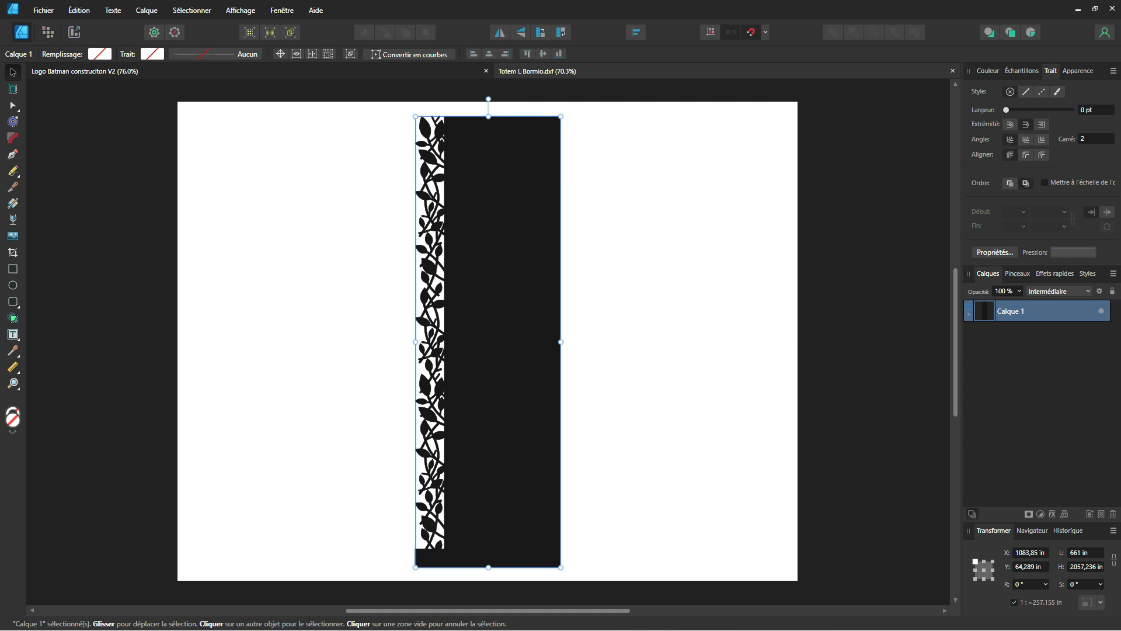
- Inspect the imported totem drawing up close and check its leaf motif with the Node tool
click(277, 241)
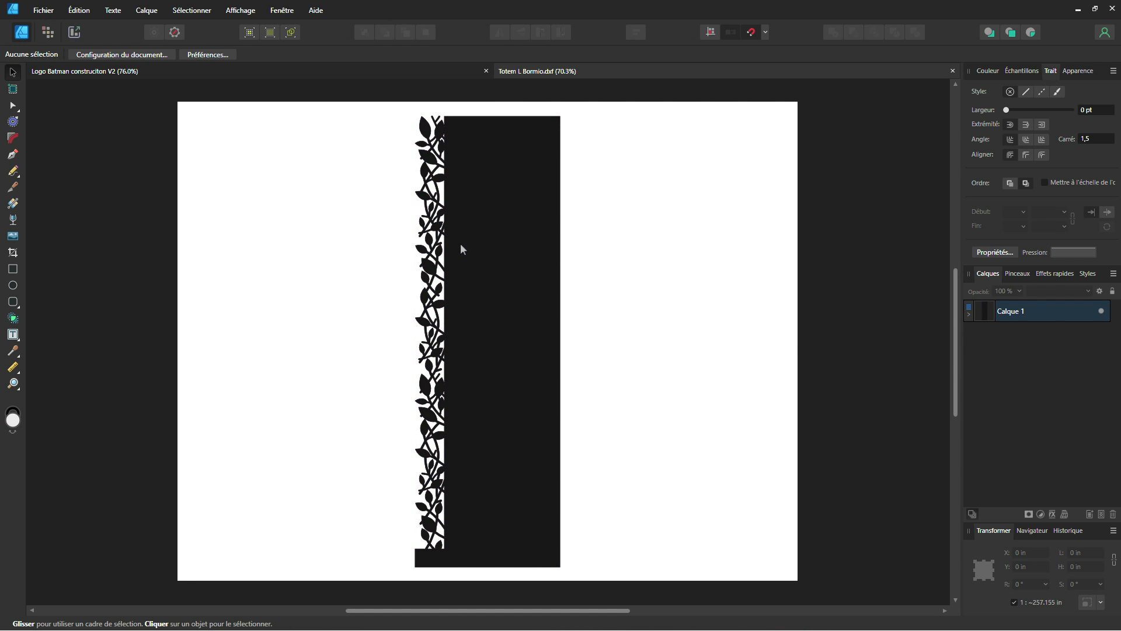
right_click(464, 239)
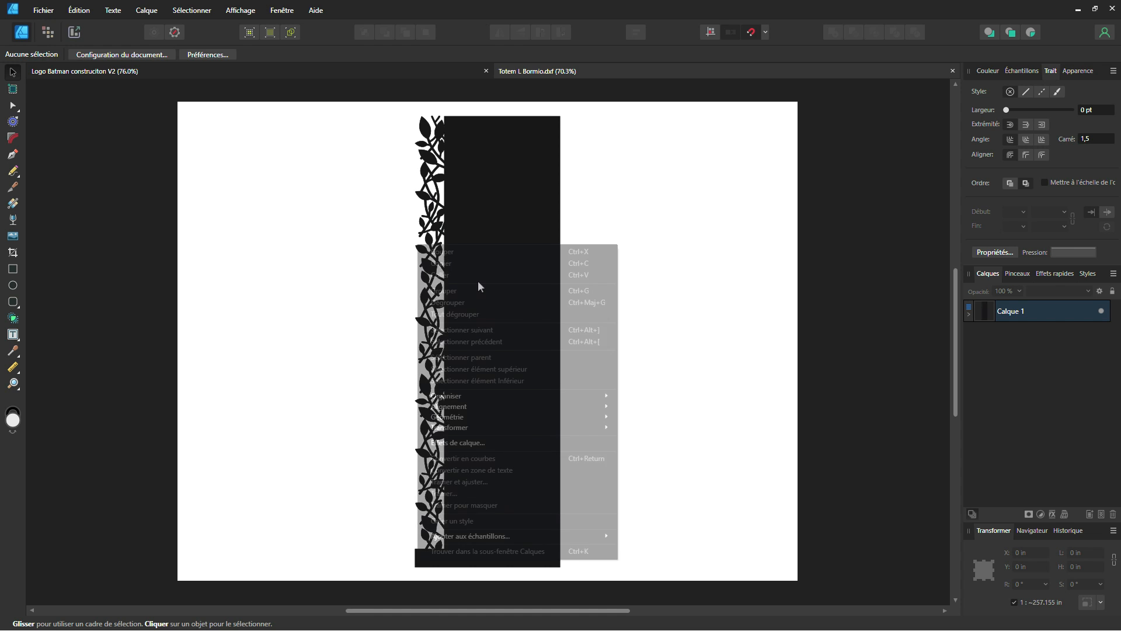
click(386, 156)
scroll(389, 158, up, 5)
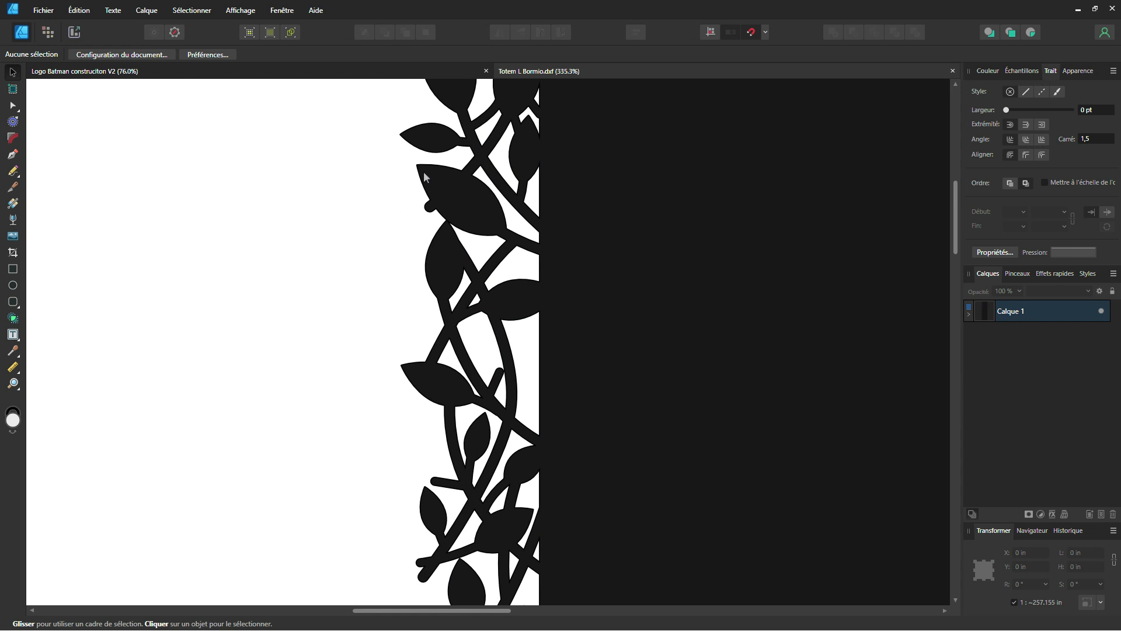
key(a)
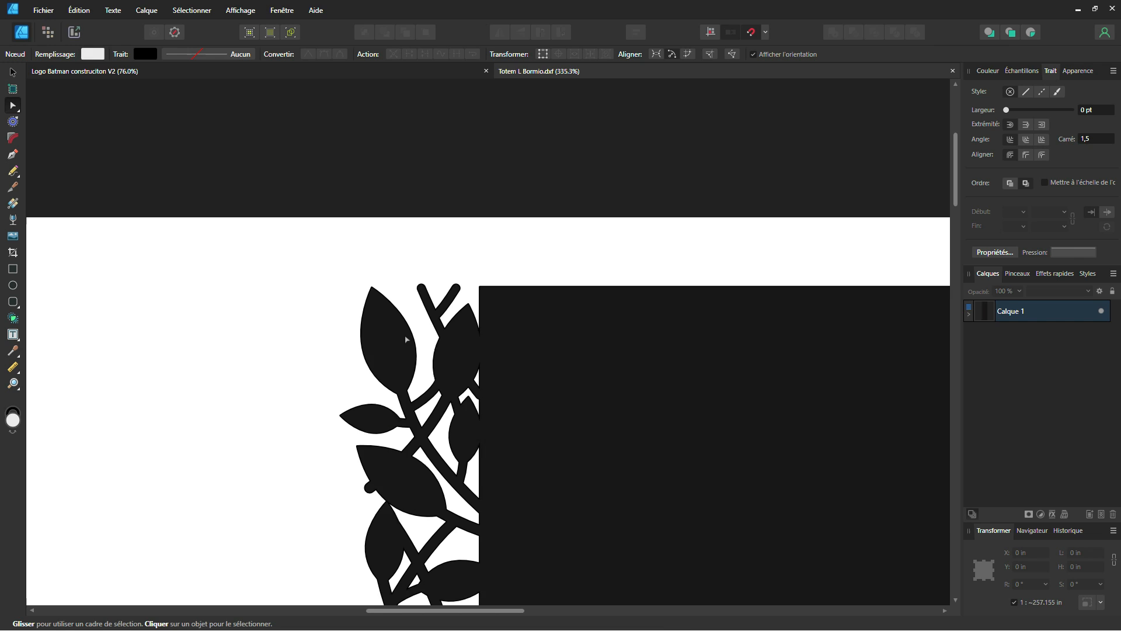
click(419, 342)
scroll(524, 350, down, 5)
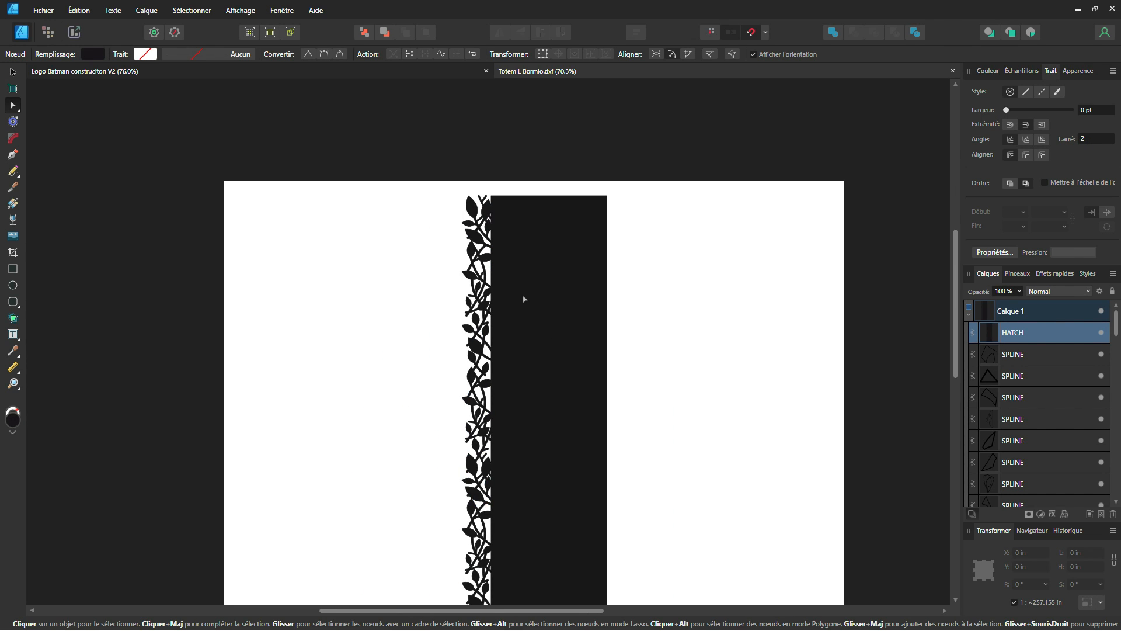
drag(523, 299, 517, 188)
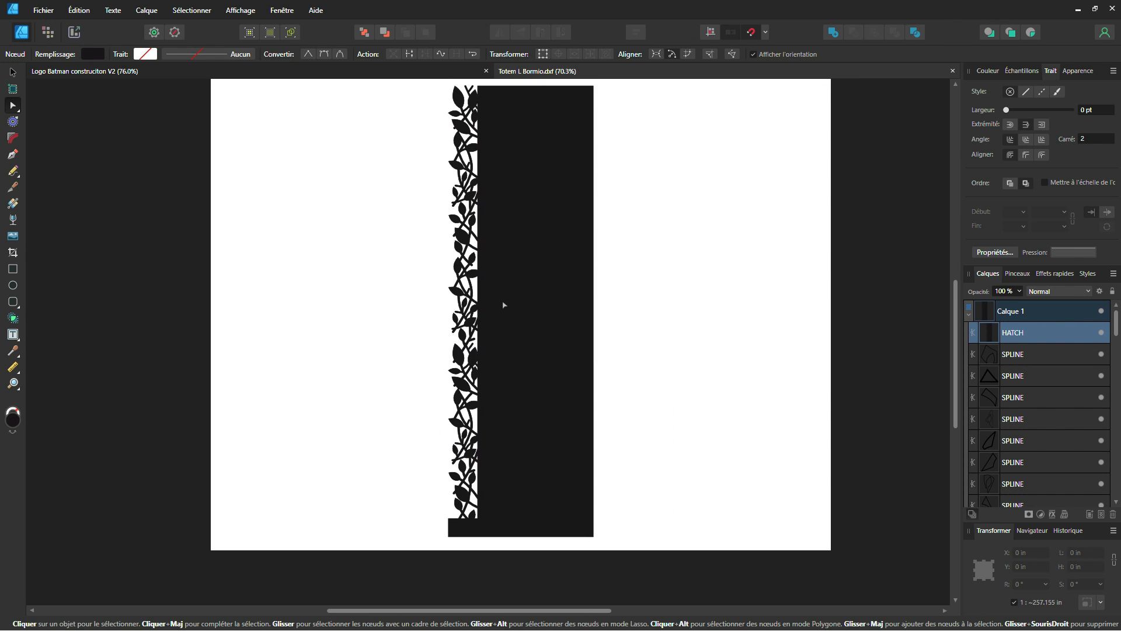
click(121, 312)
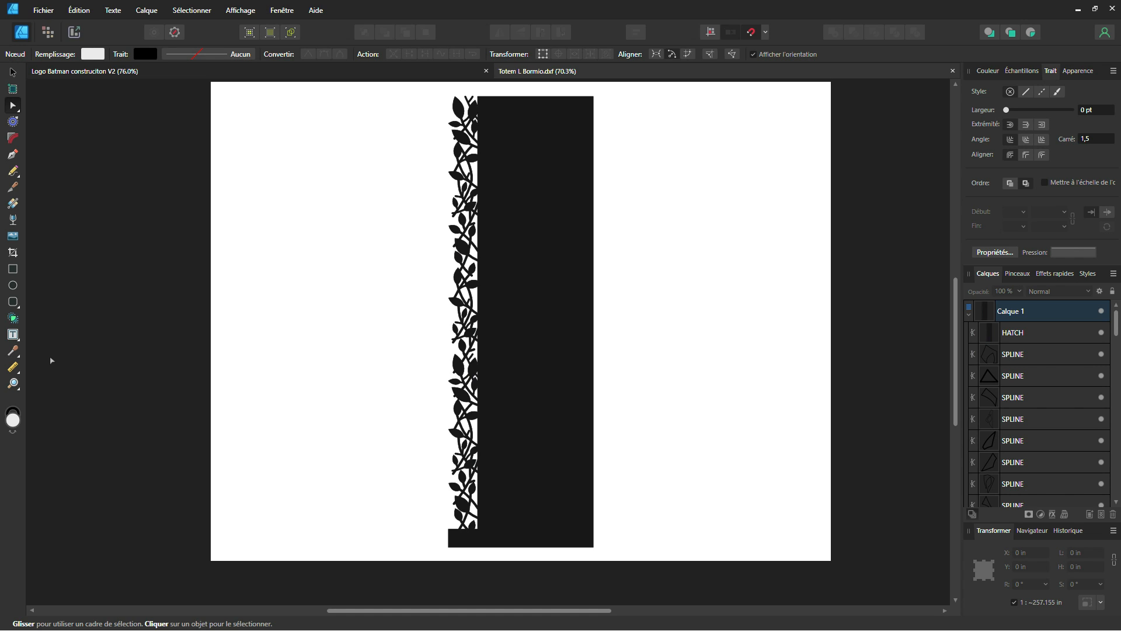
- Measure the totem's width along its upper edge, from the dark panel's outer corner to the tip of the outermost leaf
click(12, 368)
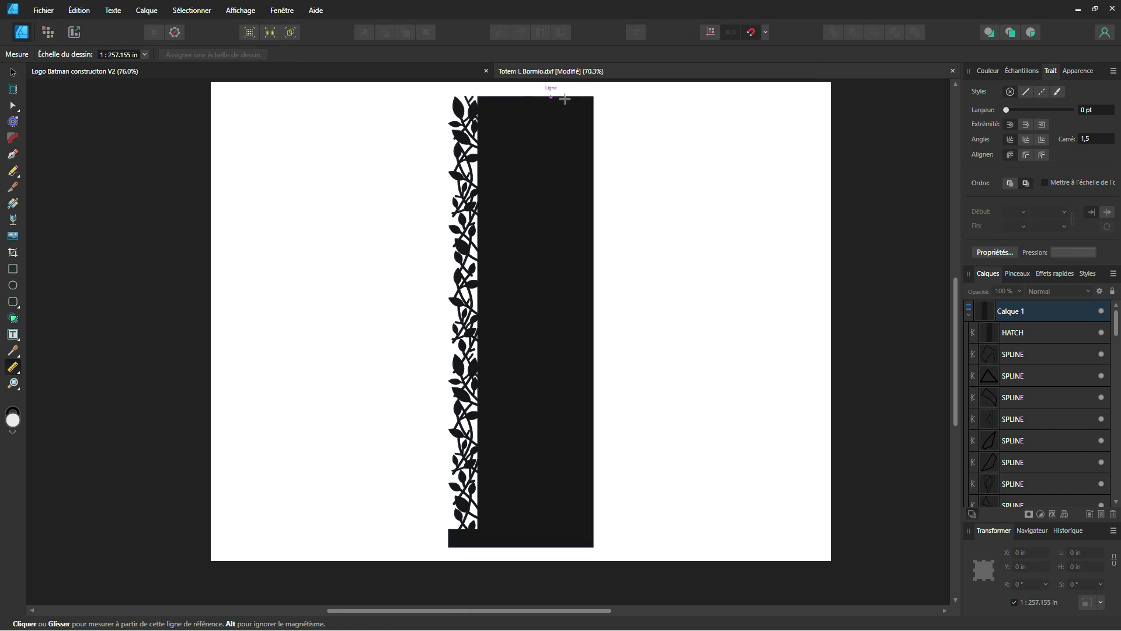
scroll(433, 212, up, 3)
scroll(433, 212, up, 3)
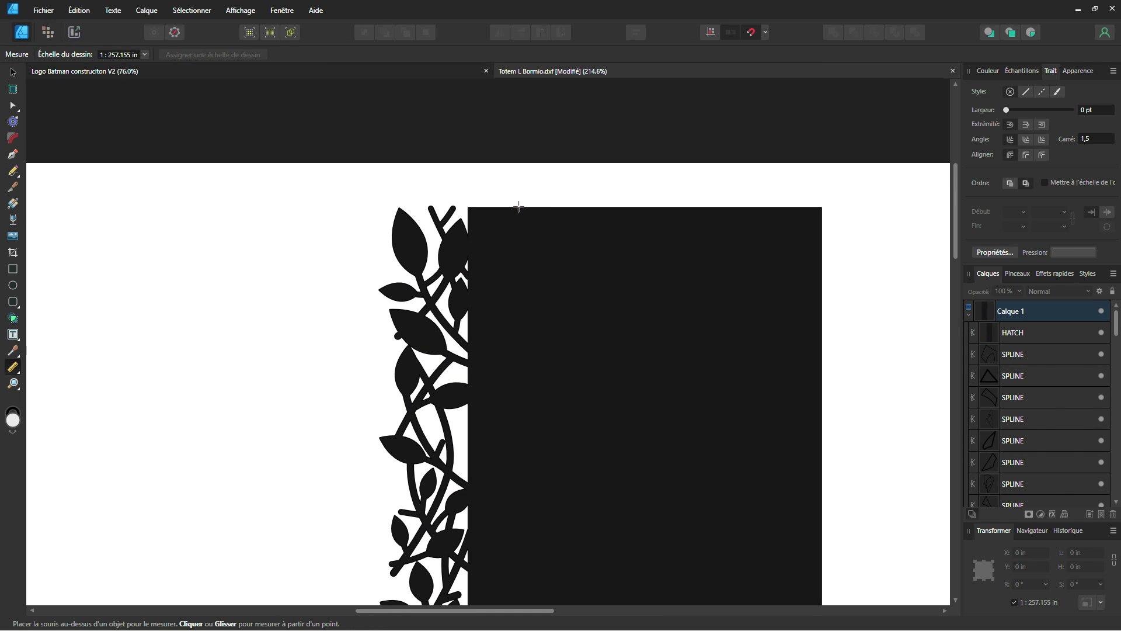
click(822, 209)
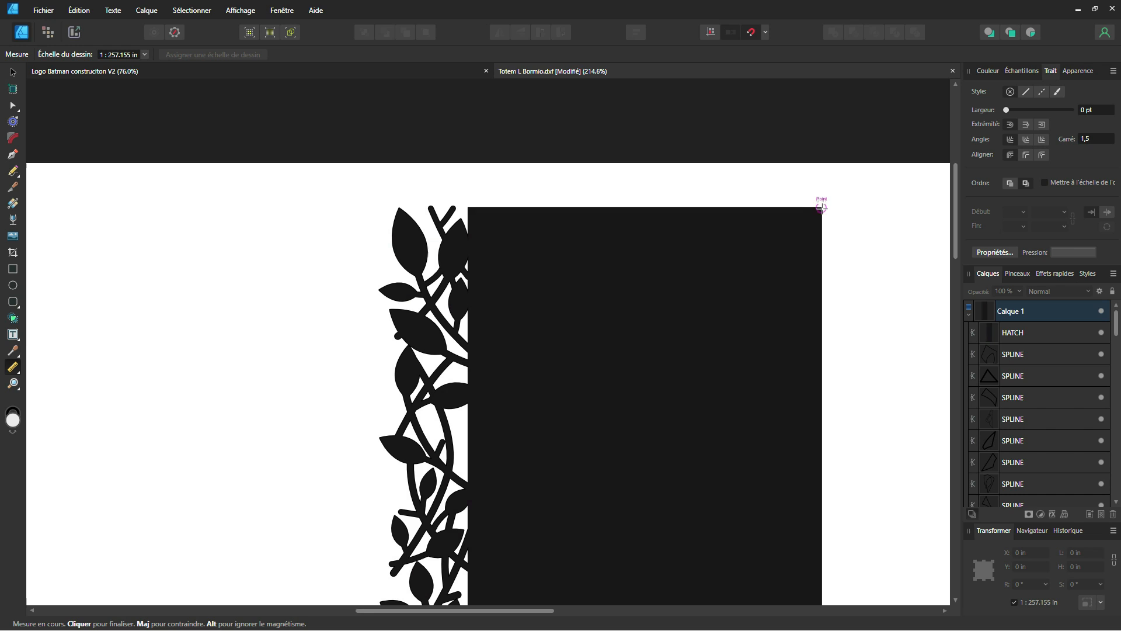
click(398, 208)
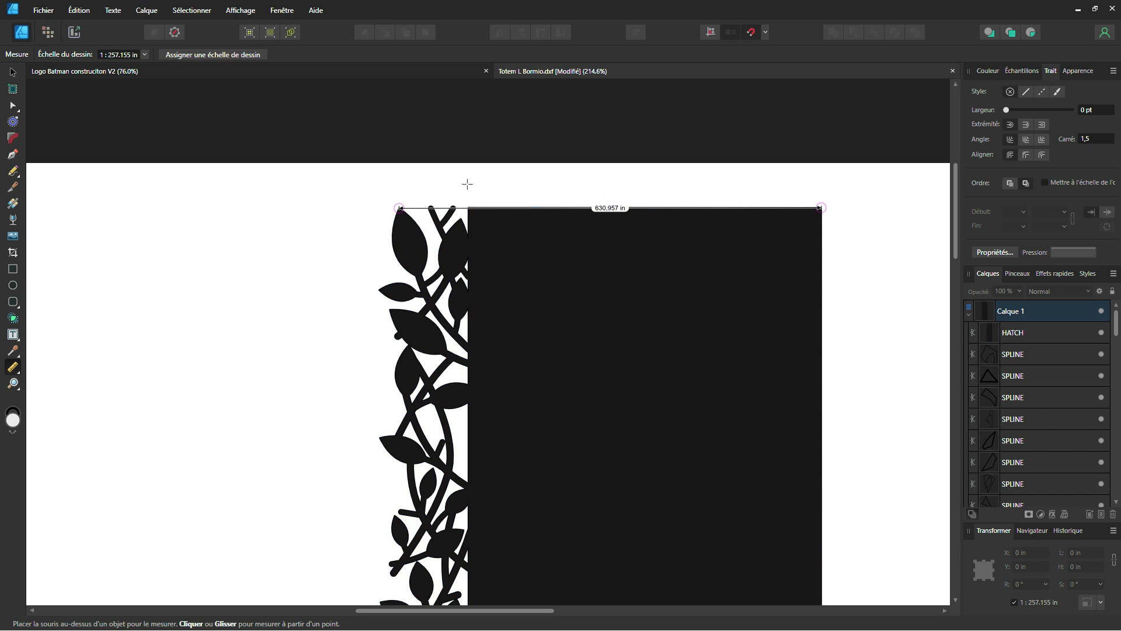
- Set the survey units (Unités de relevé) of the document's drawing scale to Millimètres
click(146, 52)
click(146, 52)
click(43, 10)
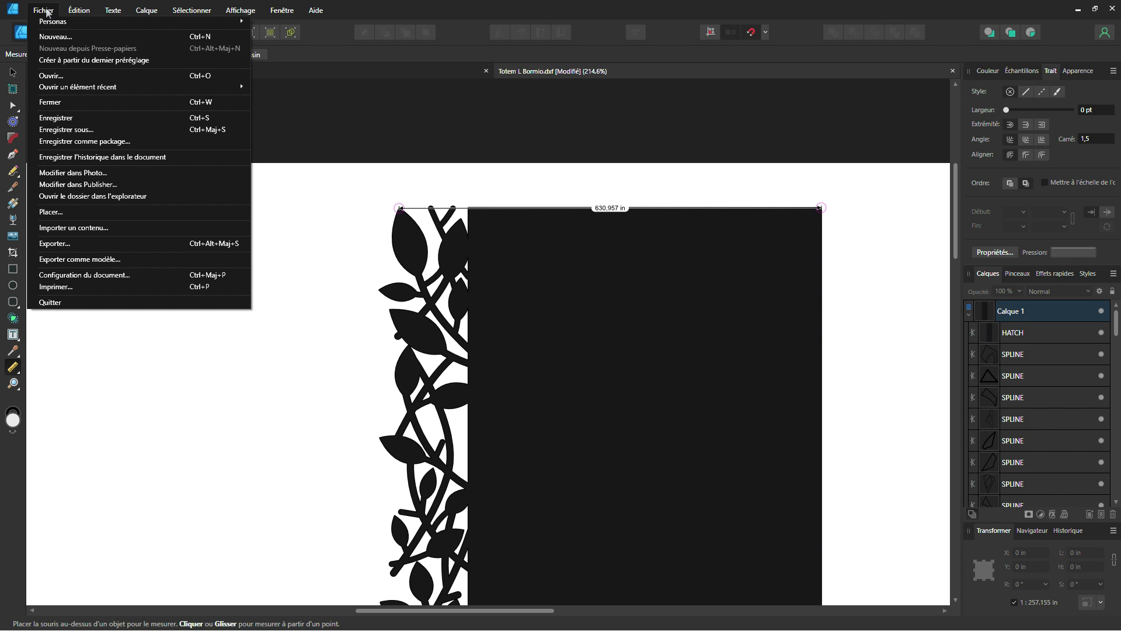
click(58, 278)
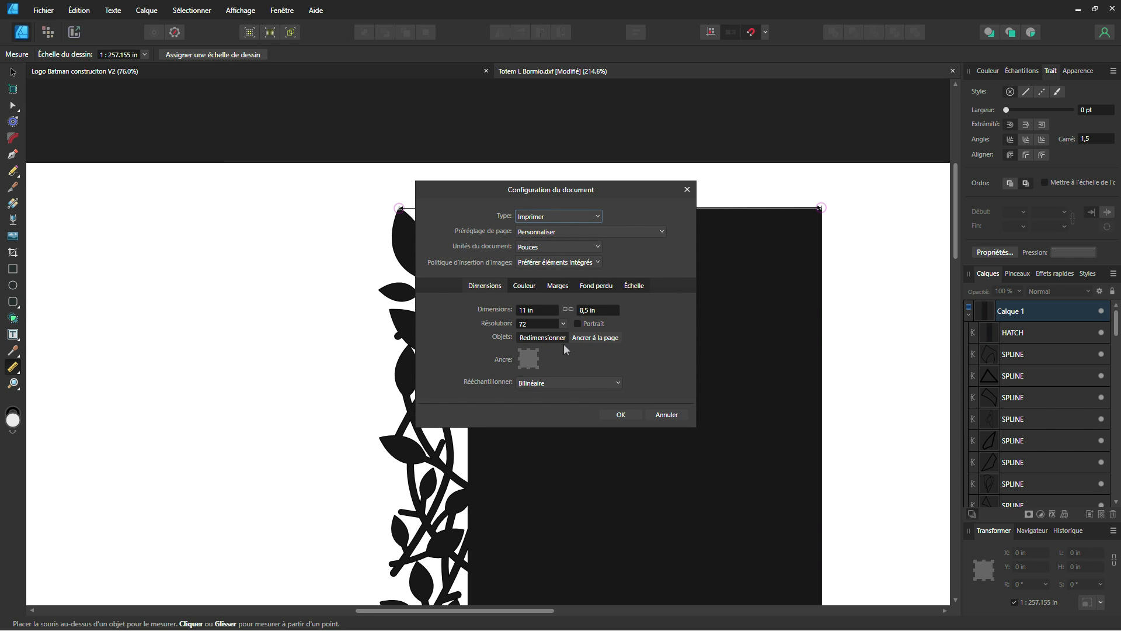
click(625, 287)
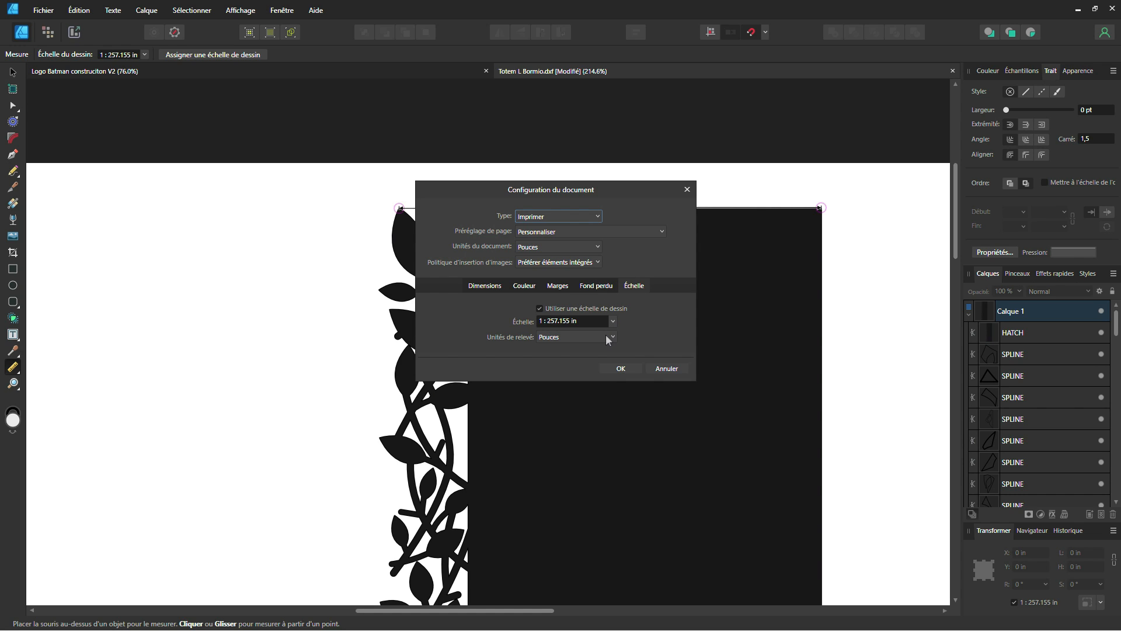
click(605, 334)
click(549, 469)
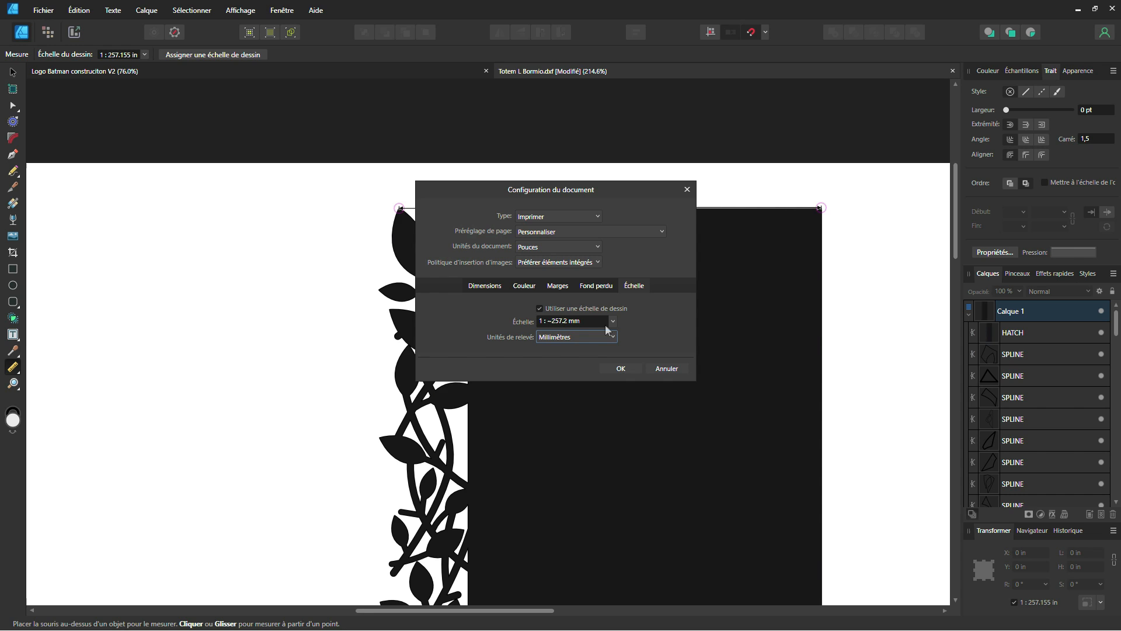
click(623, 368)
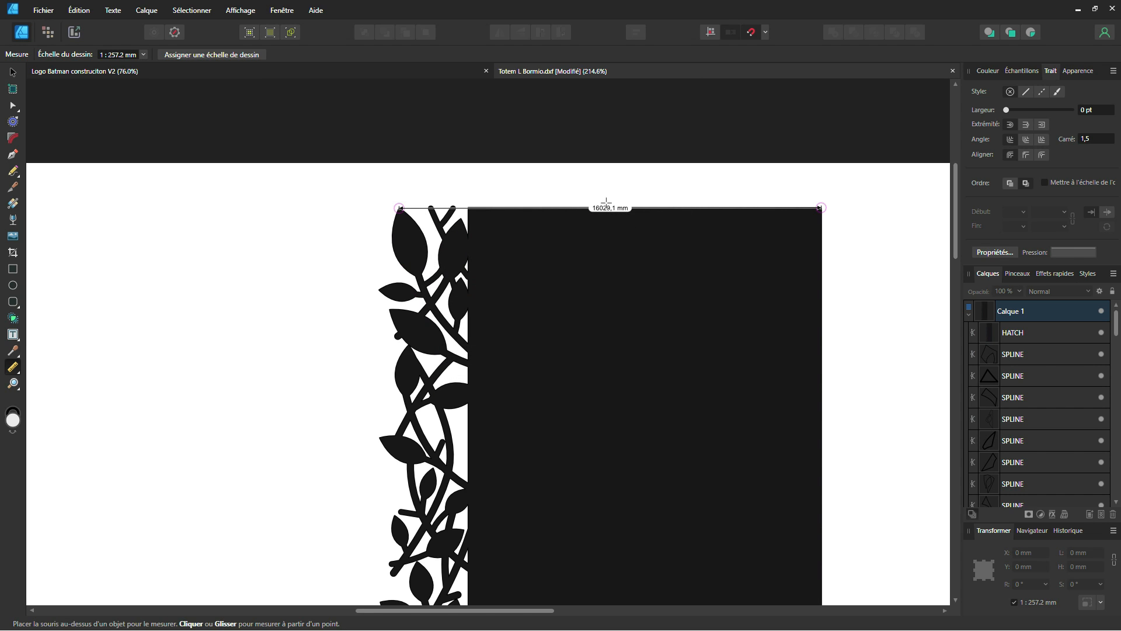
- Check the width measurement up close, and measure the totem's full height along the dark panel's outer edge
scroll(636, 217, up, 5)
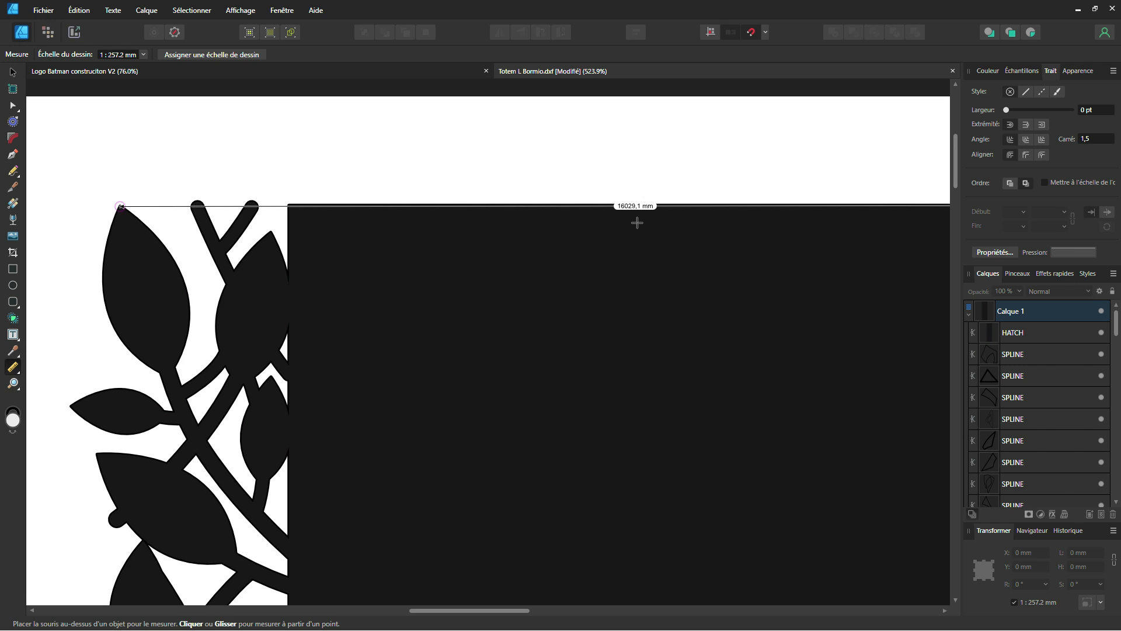
scroll(636, 222, down, 8)
scroll(582, 178, down, 2)
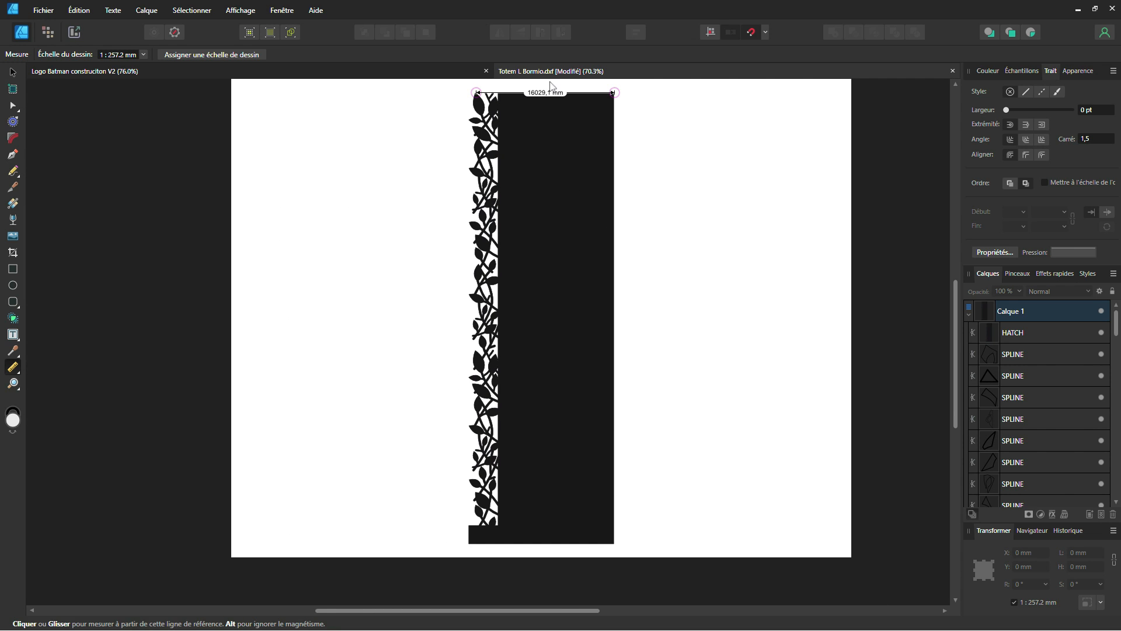
click(614, 543)
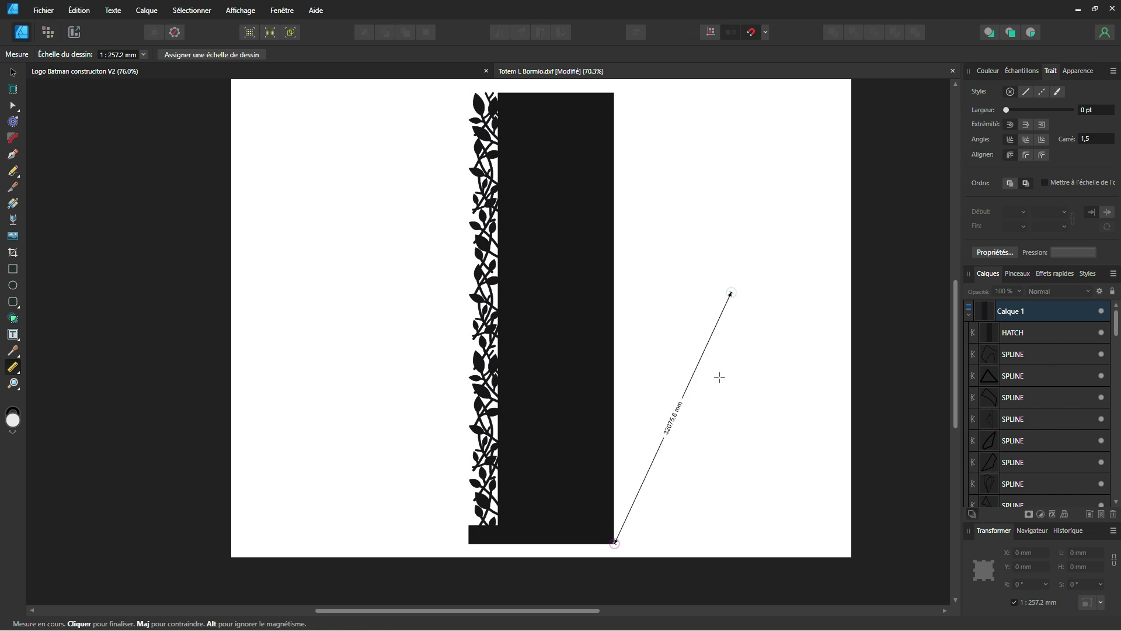
click(614, 93)
scroll(625, 336, up, 3)
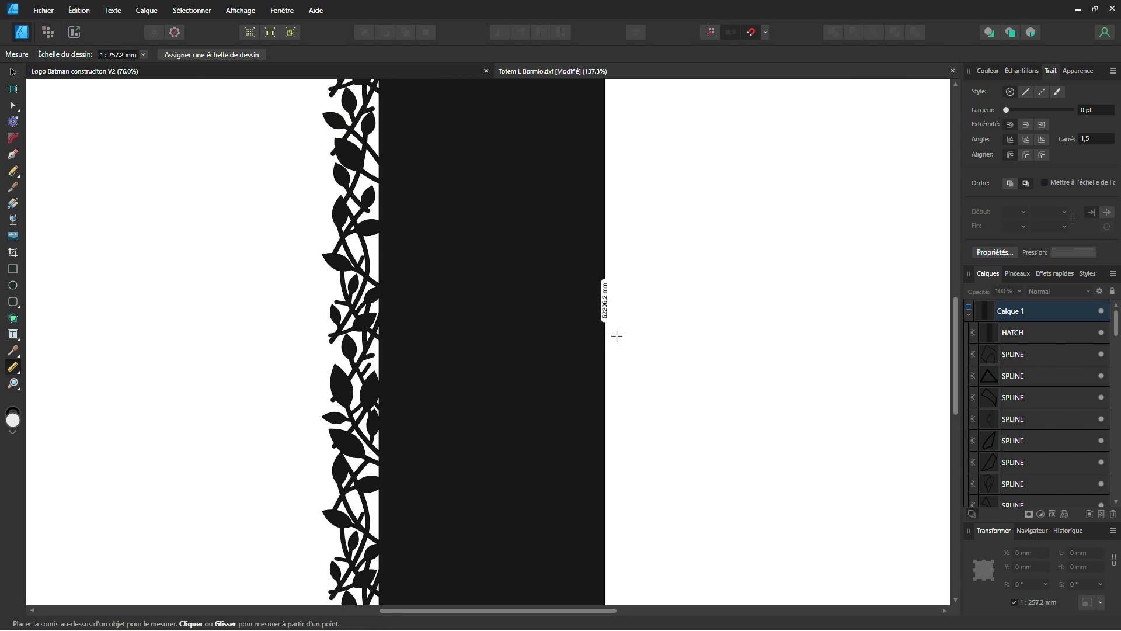
scroll(607, 317, up, 1)
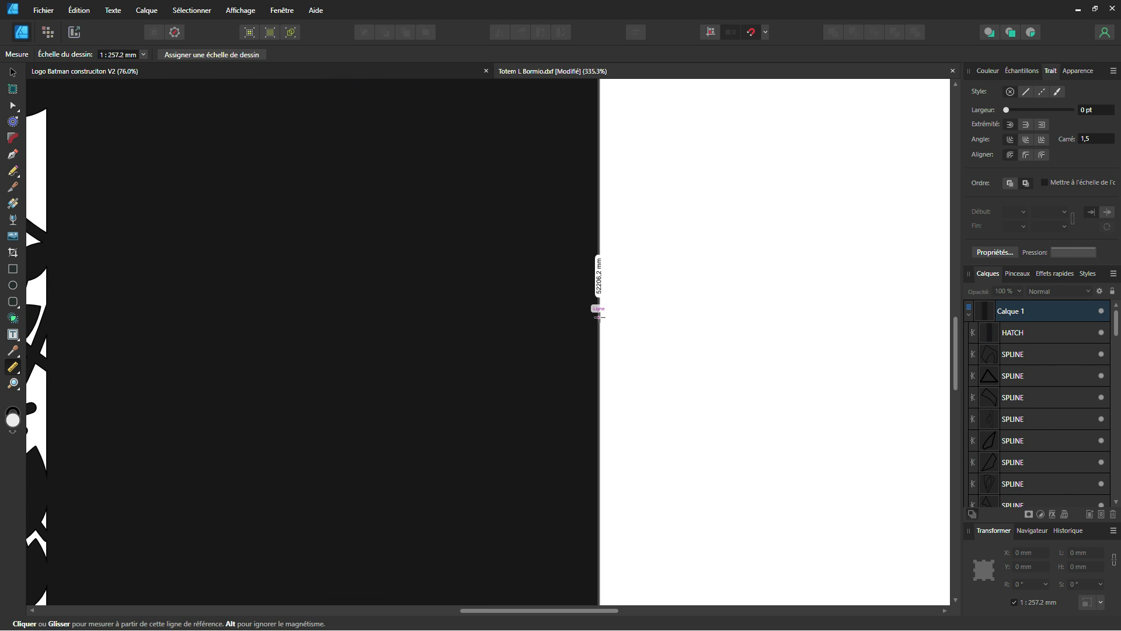
scroll(601, 318, down, 6)
scroll(519, 333, up, 2)
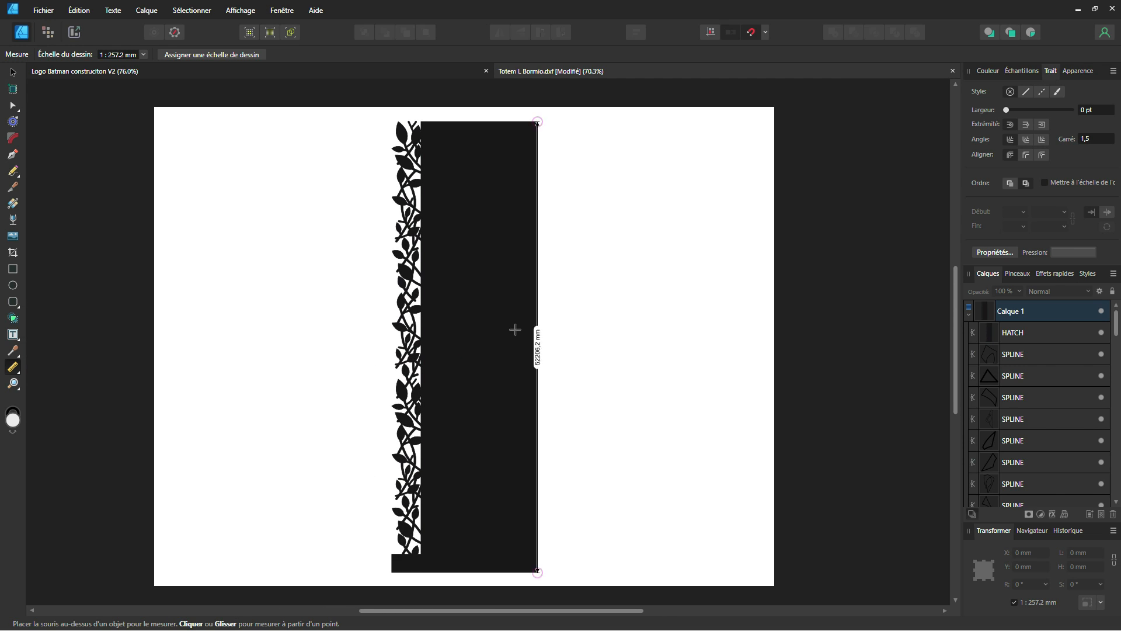
- Select the totem's HATCH shape with the Move tool to check its dimensions, and deselect it
click(13, 71)
click(547, 215)
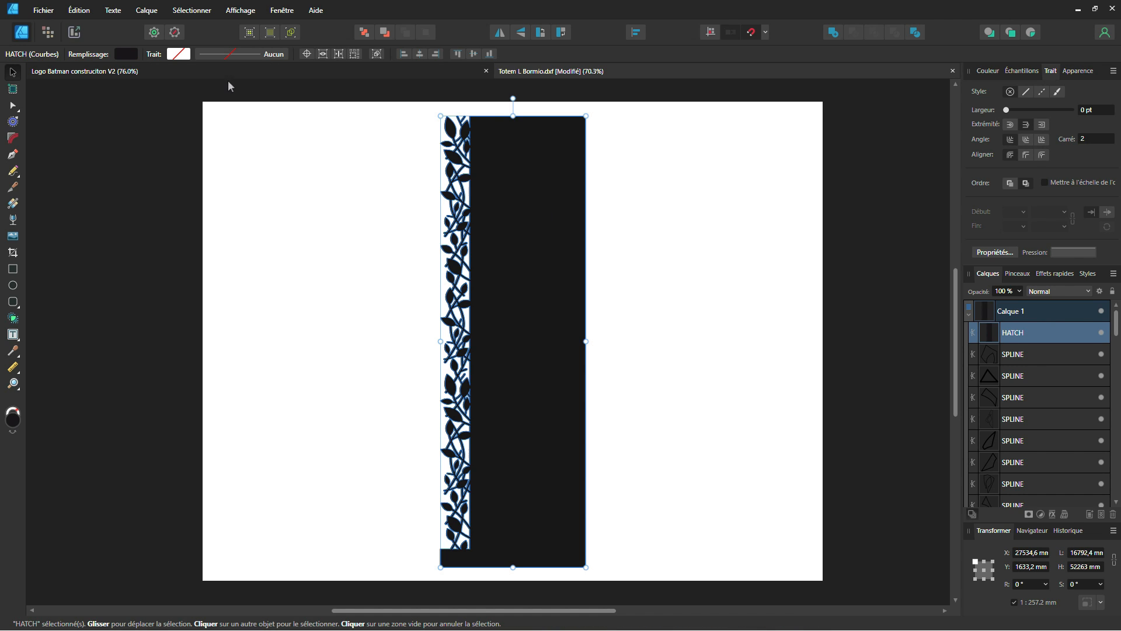
click(356, 183)
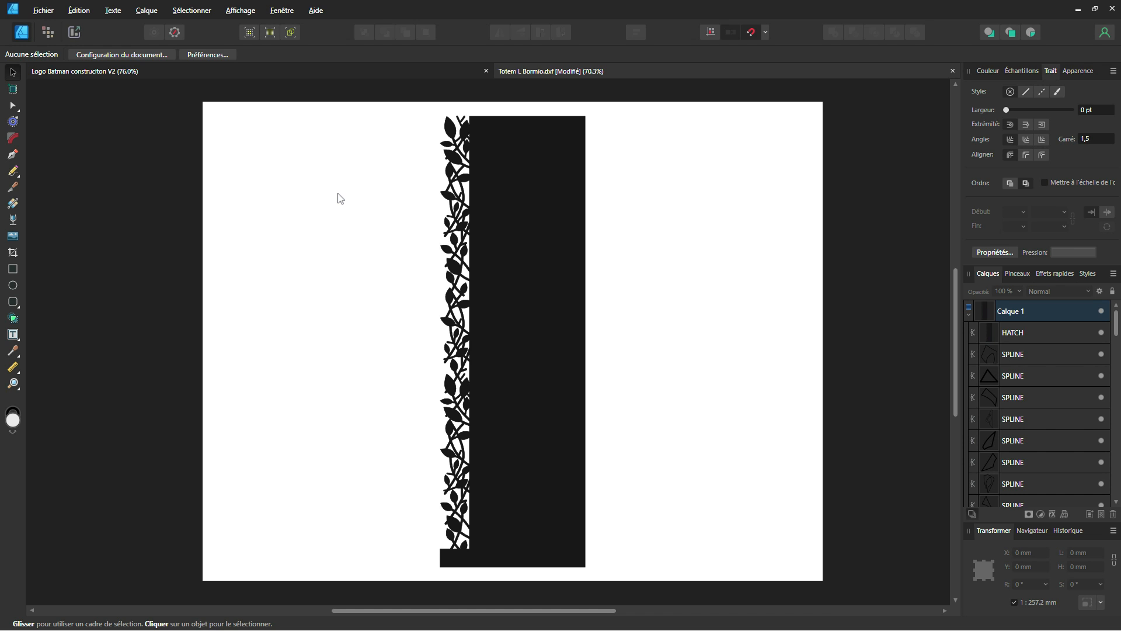
- Review the file formats available for exporting the whole document, and cancel the export
key(ctrl+alt+shift+s)
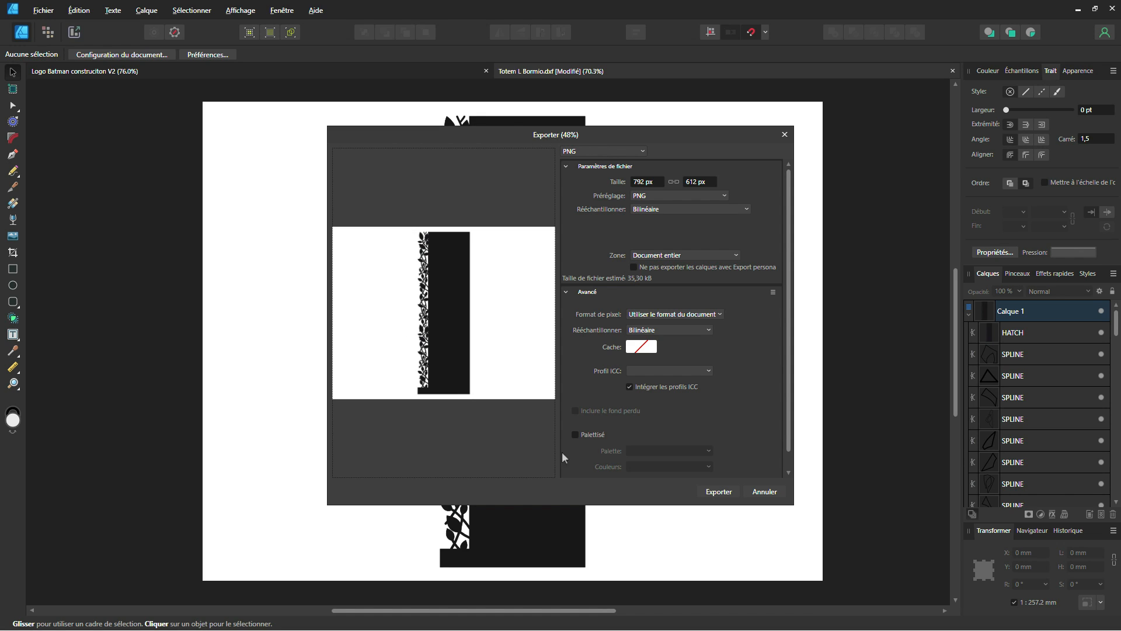
click(584, 153)
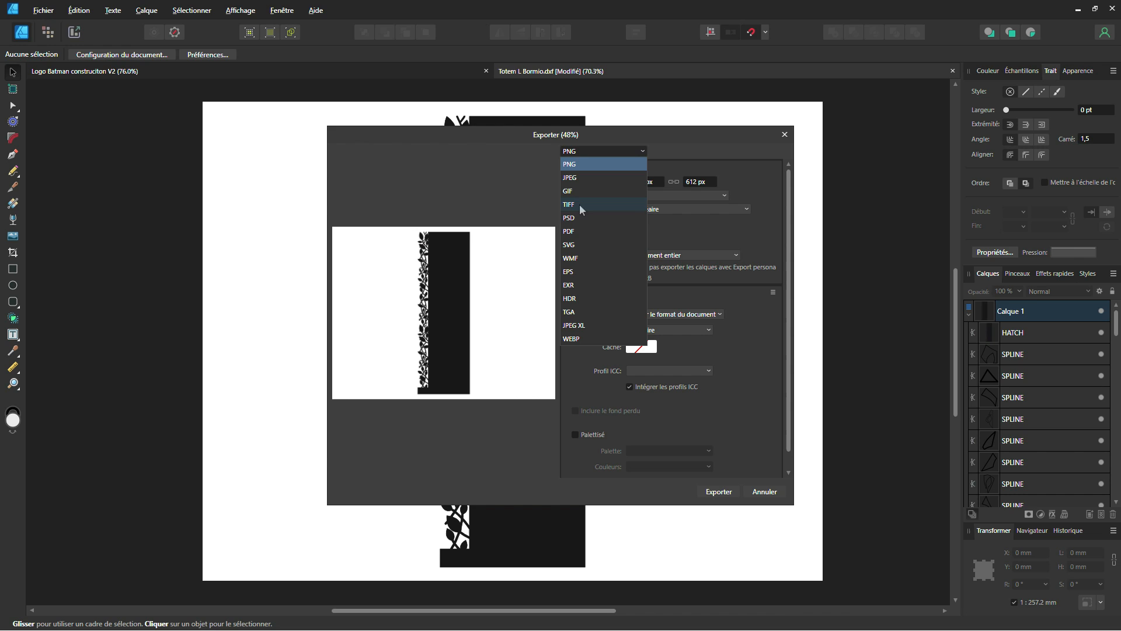
click(764, 492)
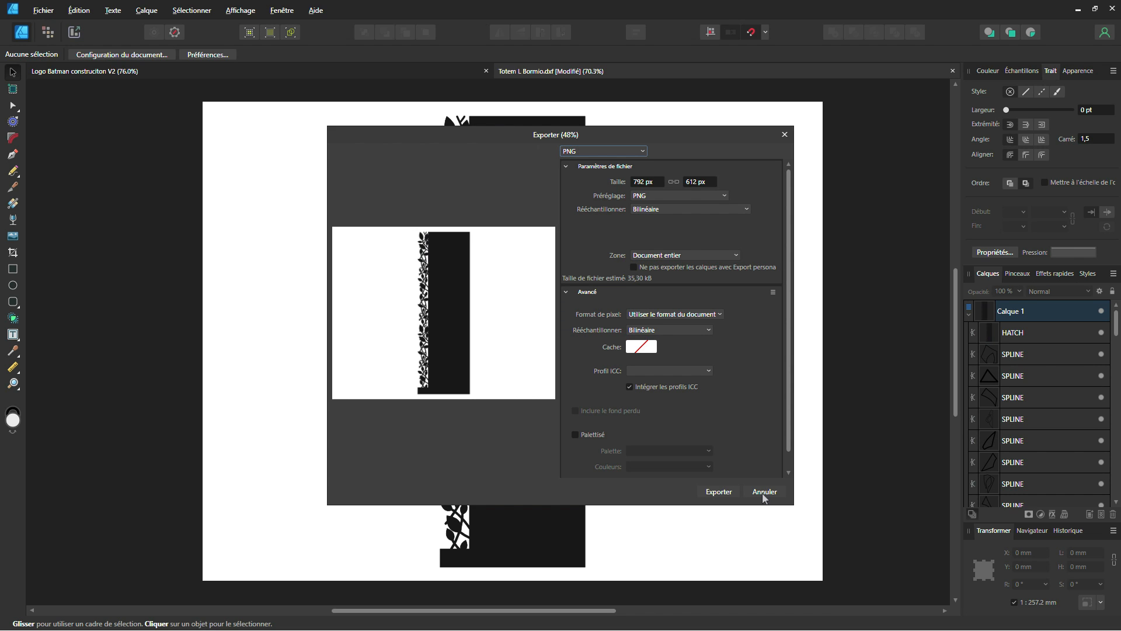
click(764, 491)
- Select the HATCH shape, recheck the export formats for a DXF option, cancel the export and clear the selection
click(544, 181)
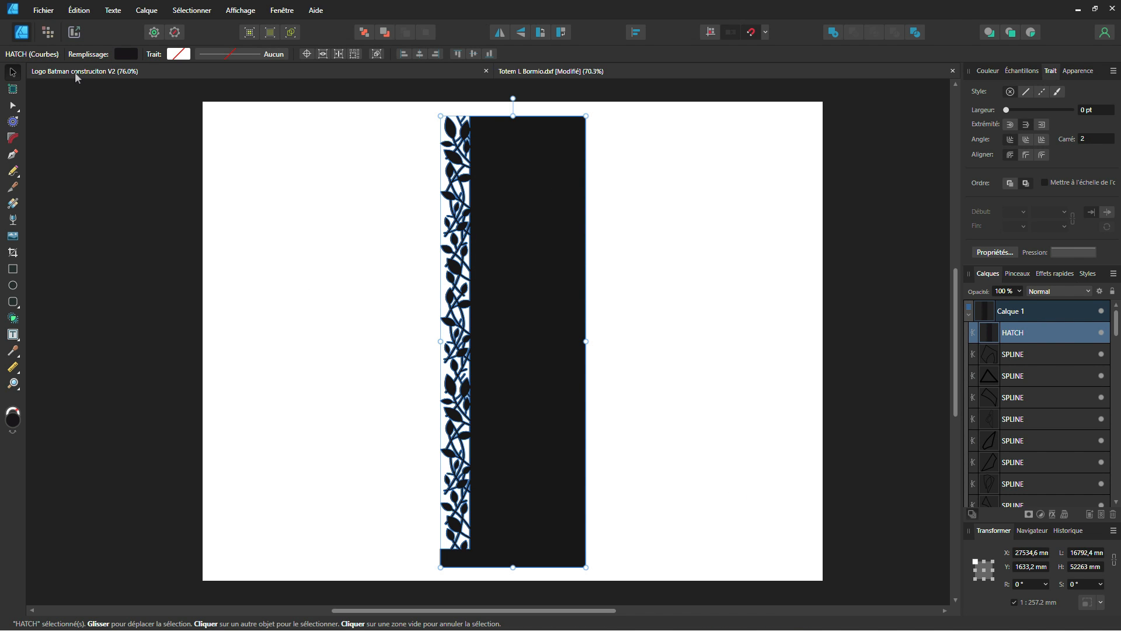
click(36, 13)
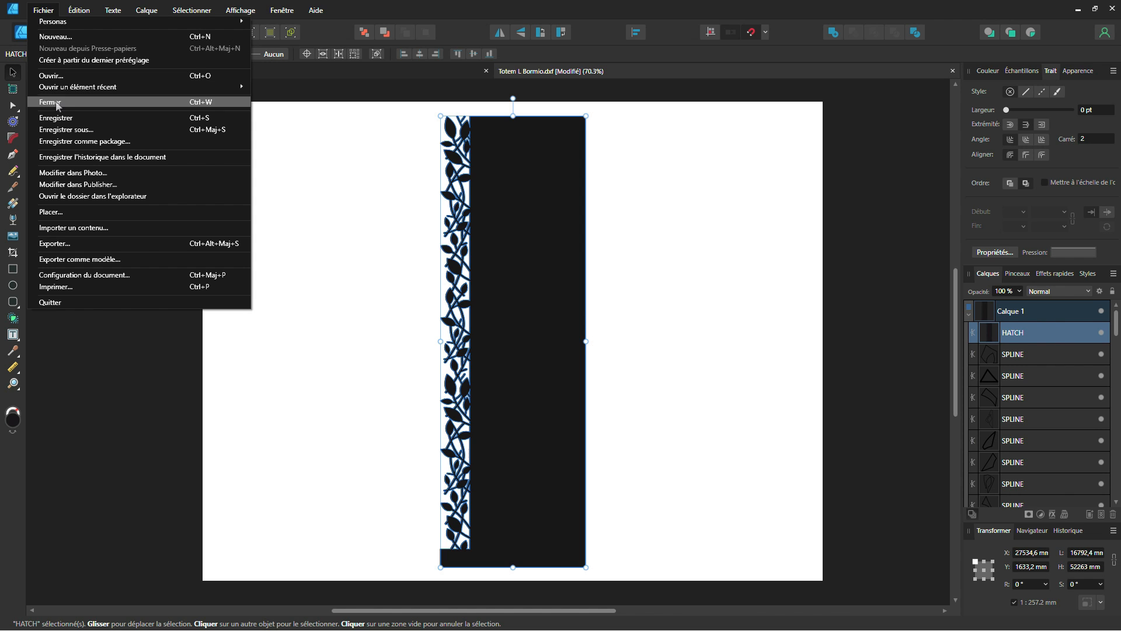
click(66, 244)
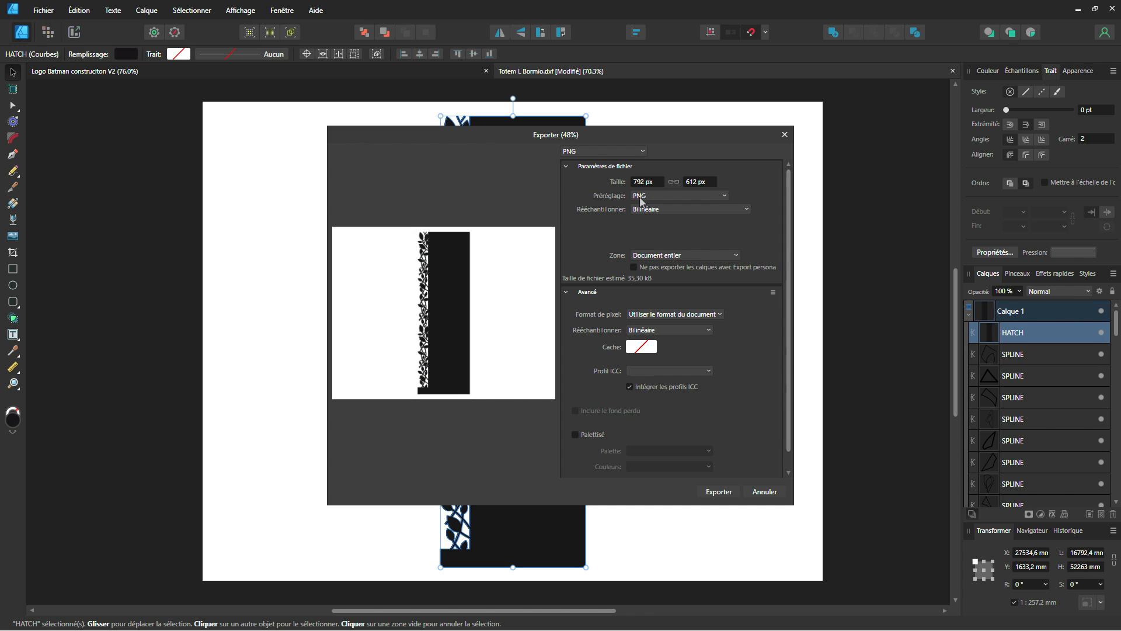
click(607, 152)
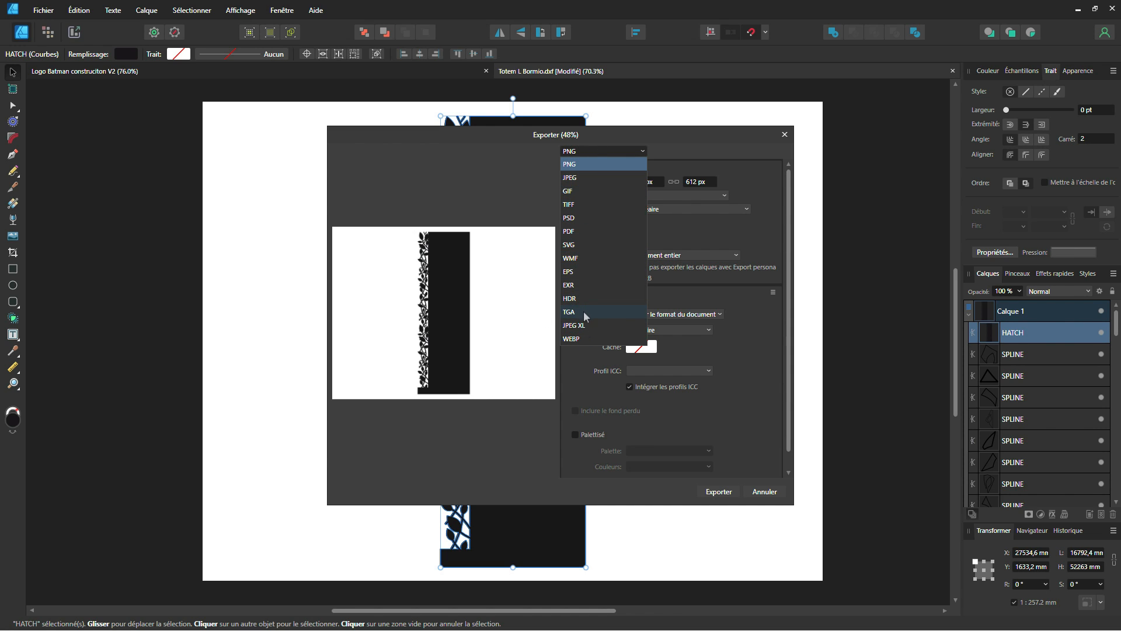
click(391, 216)
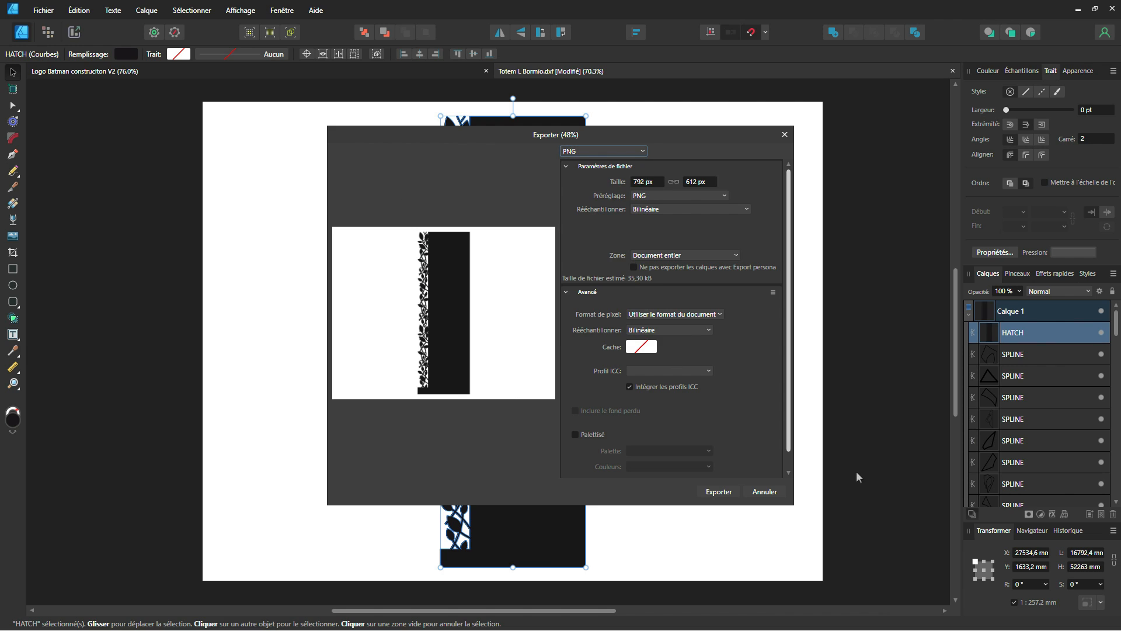
click(765, 491)
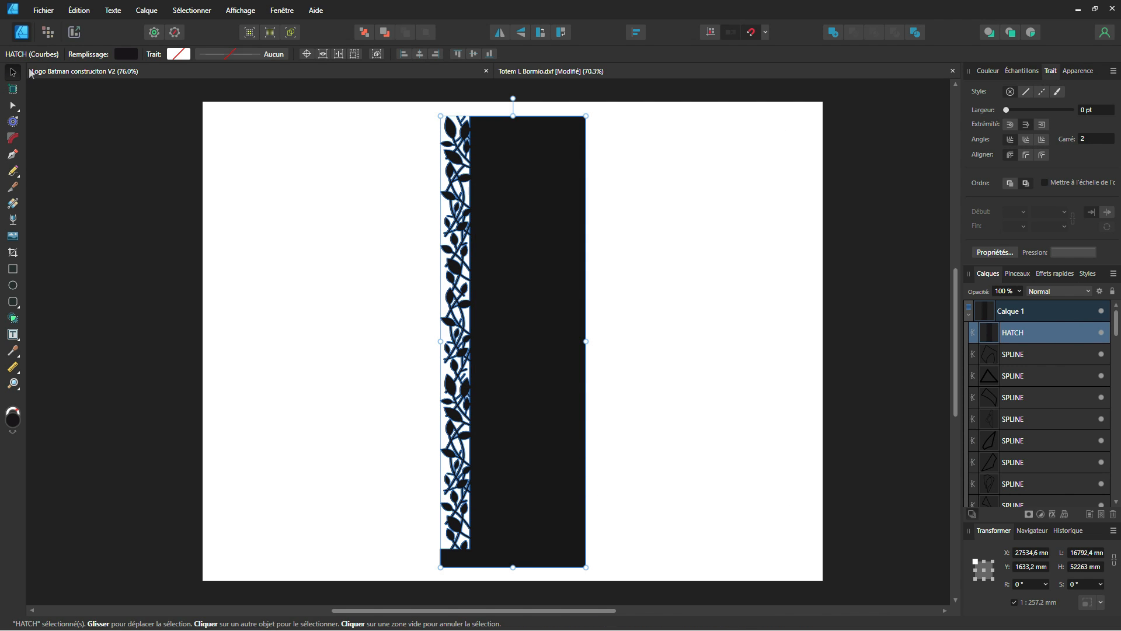
click(43, 10)
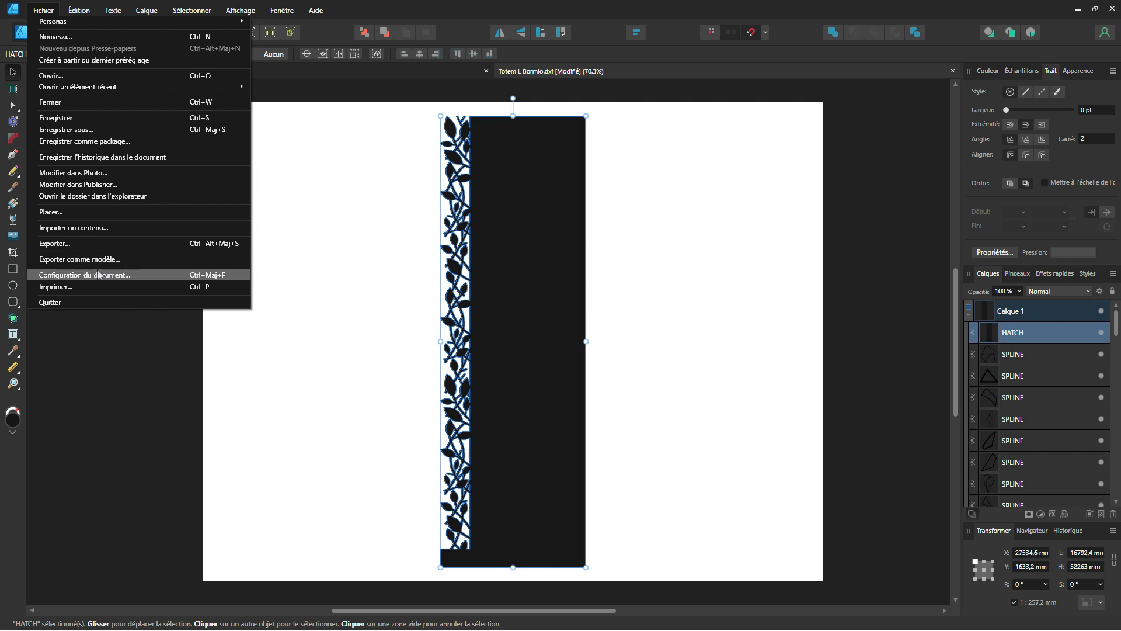
click(365, 236)
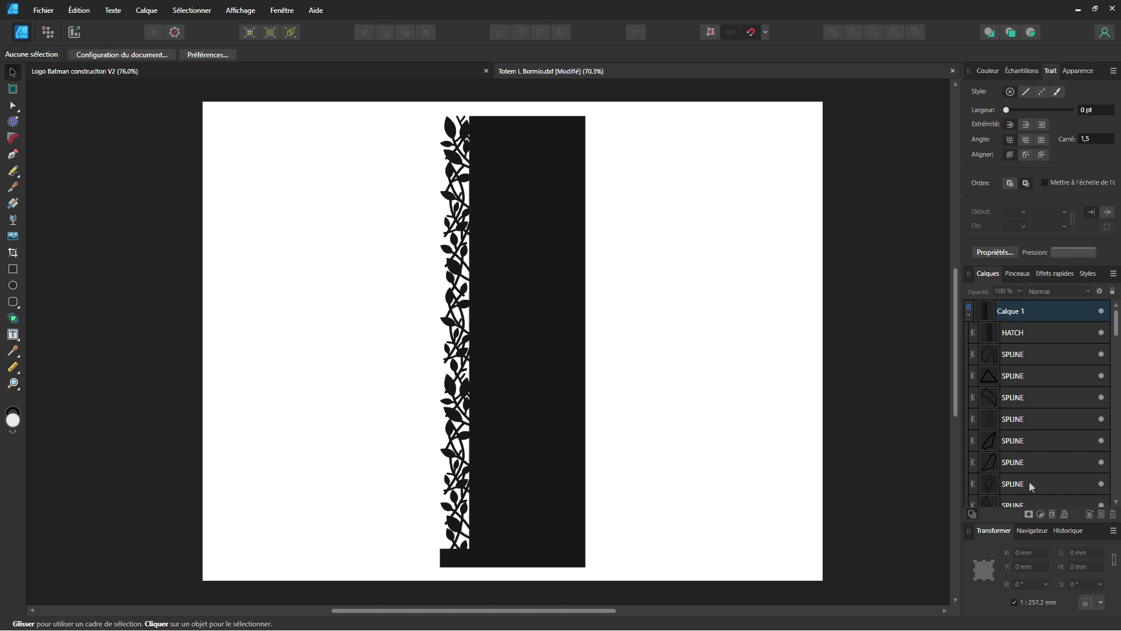
- Browse the available swatch palettes, including the PANTONE colour libraries
click(979, 71)
click(1038, 69)
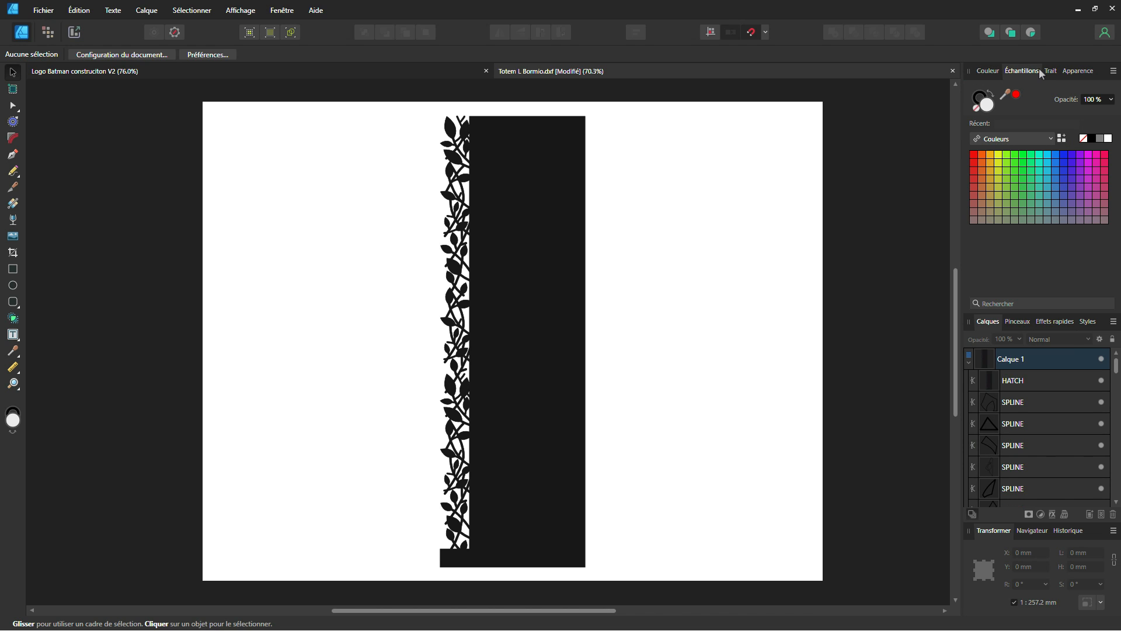
click(1019, 140)
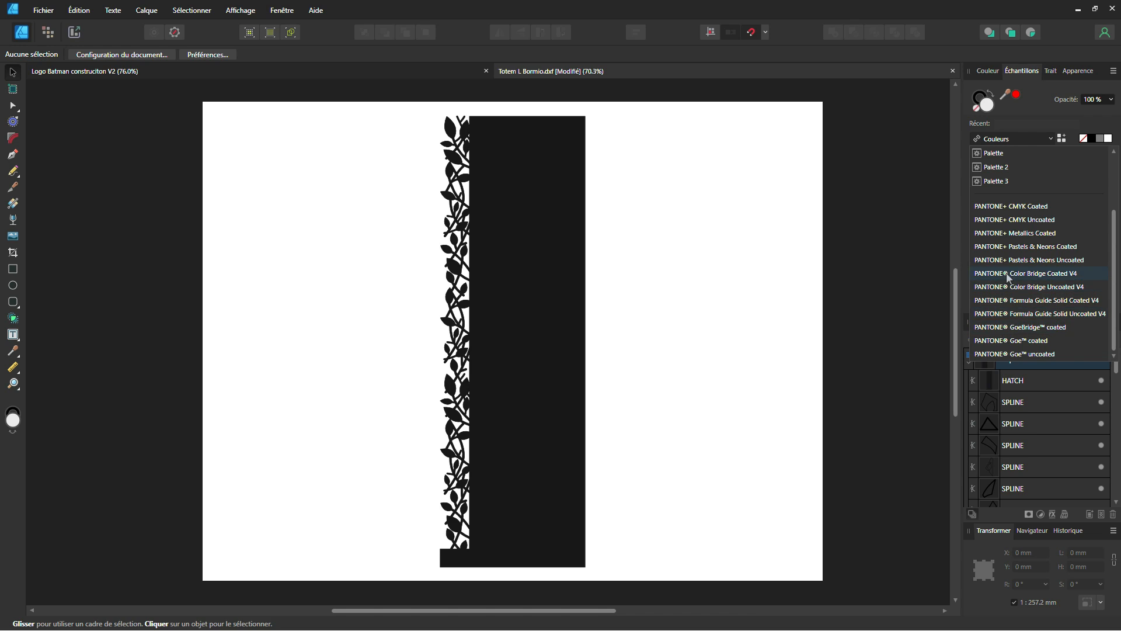
scroll(1009, 287, down, 2)
scroll(1012, 303, up, 2)
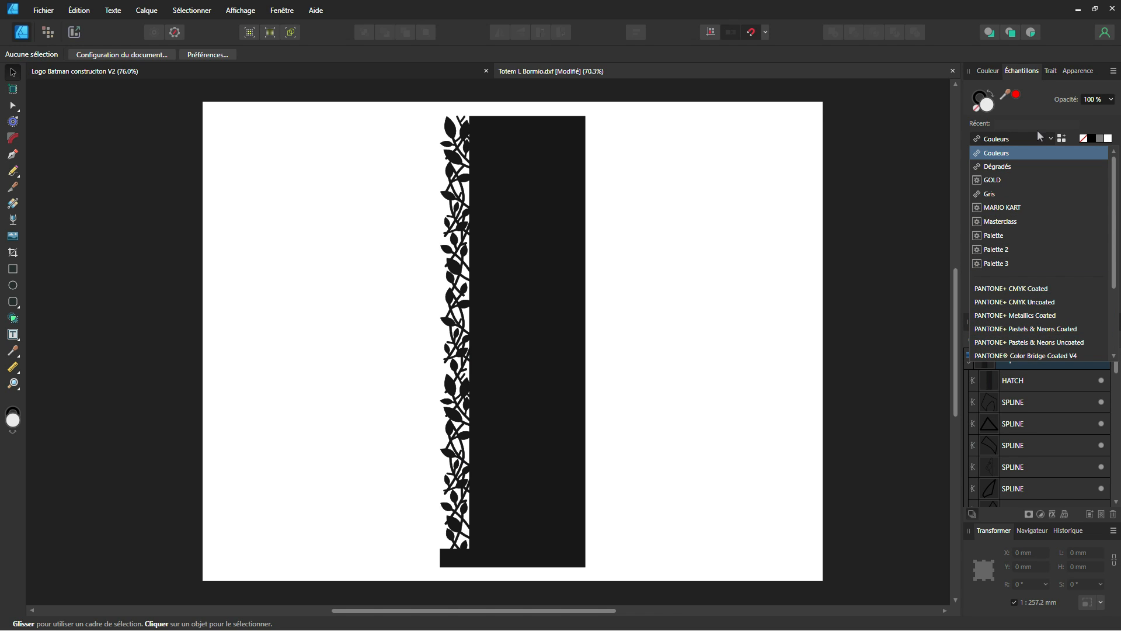
- Examine the stroke settings and the stroke and fill entries of the appearance, and return to the stroke settings
click(1055, 73)
click(1051, 71)
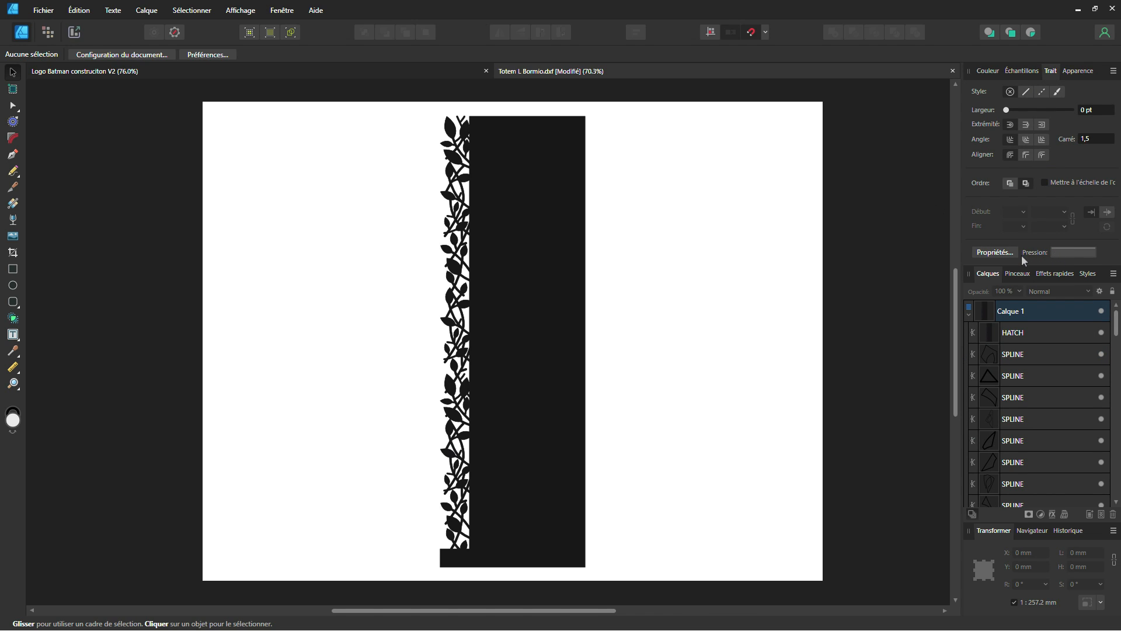
right_click(1088, 73)
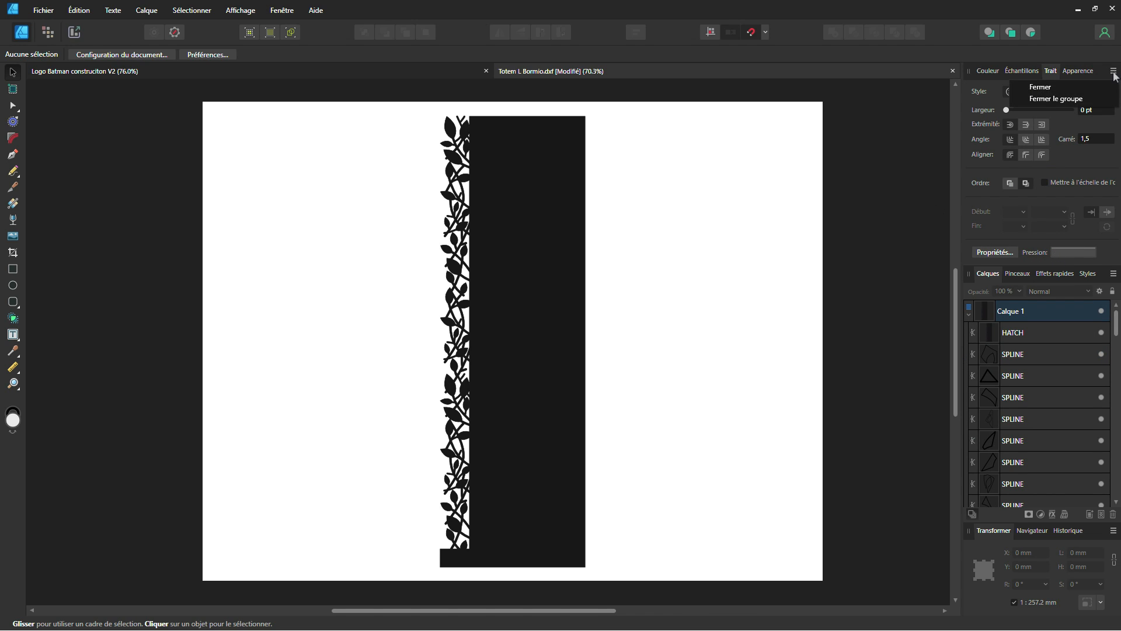
click(1079, 73)
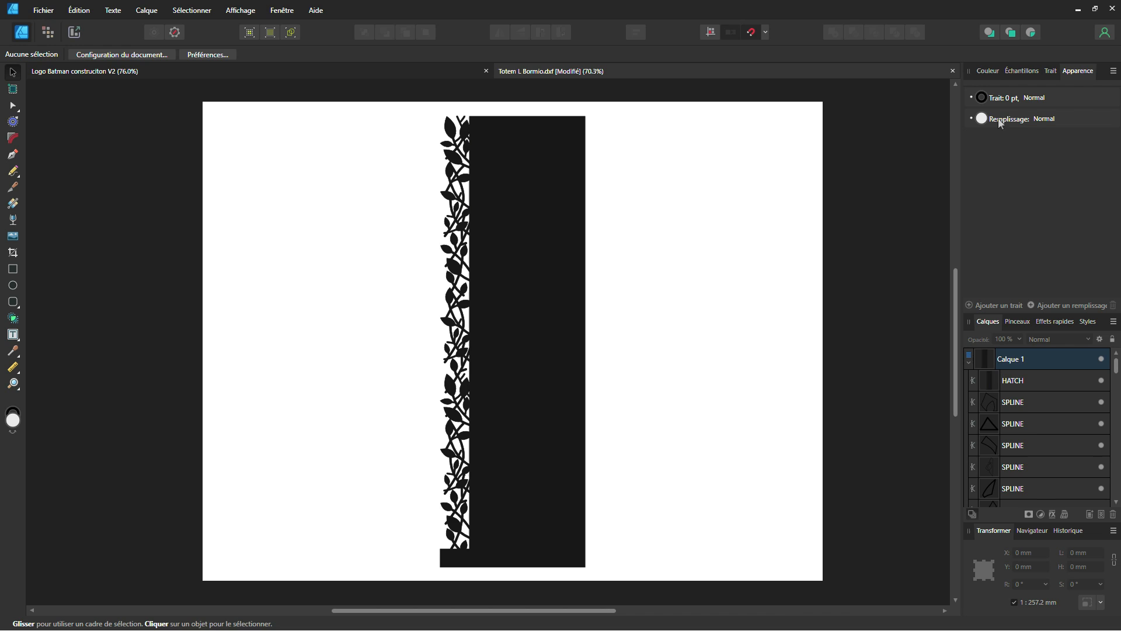
click(1050, 72)
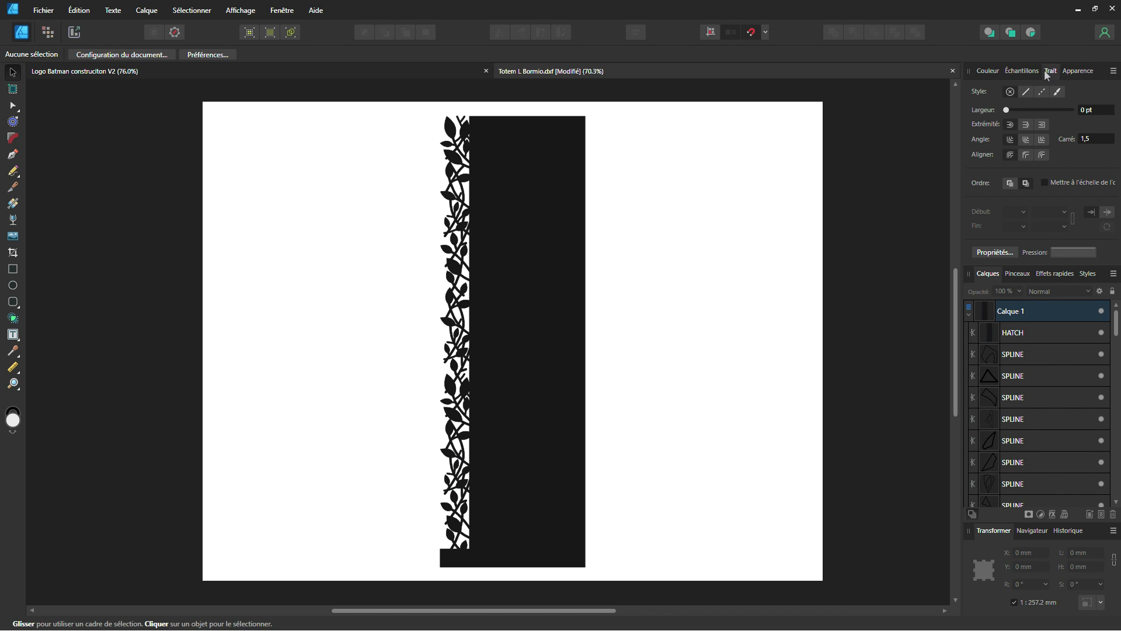
- Look through the available studio panels and the toolbox customisation options, glance at the Logo Batman document and return to the Totem drawing
click(1026, 73)
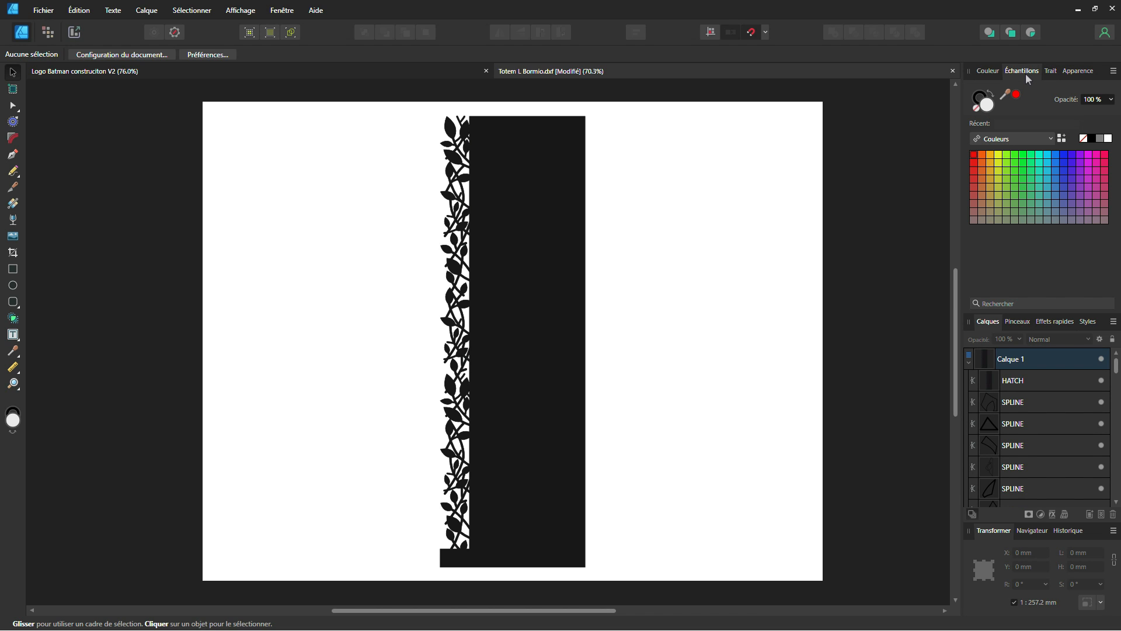
click(290, 11)
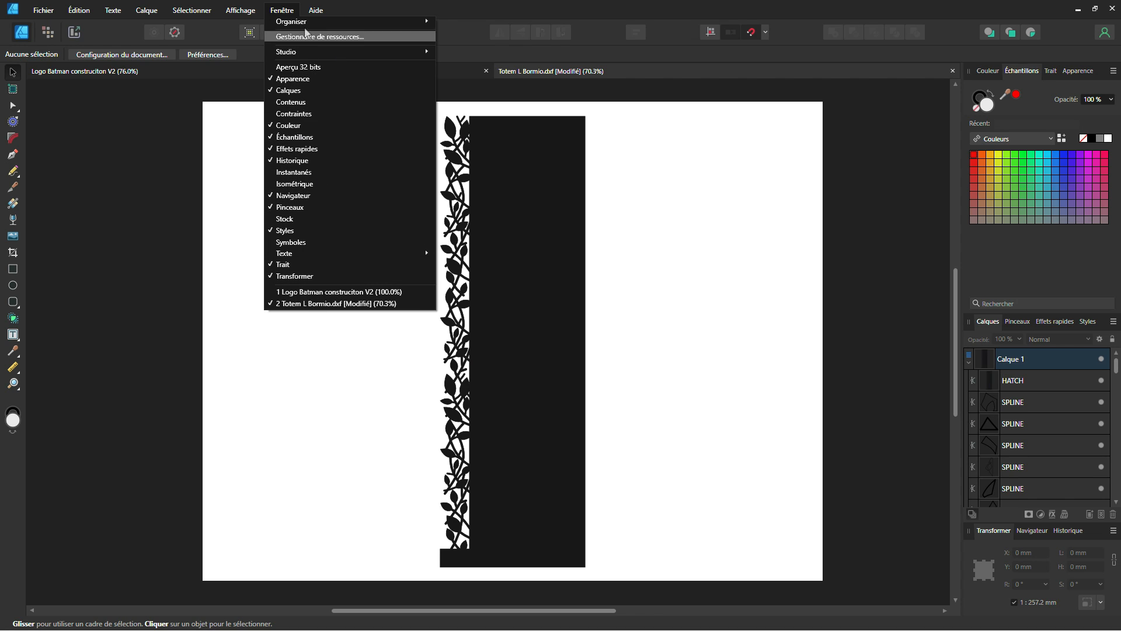
mouse_move(246, 15)
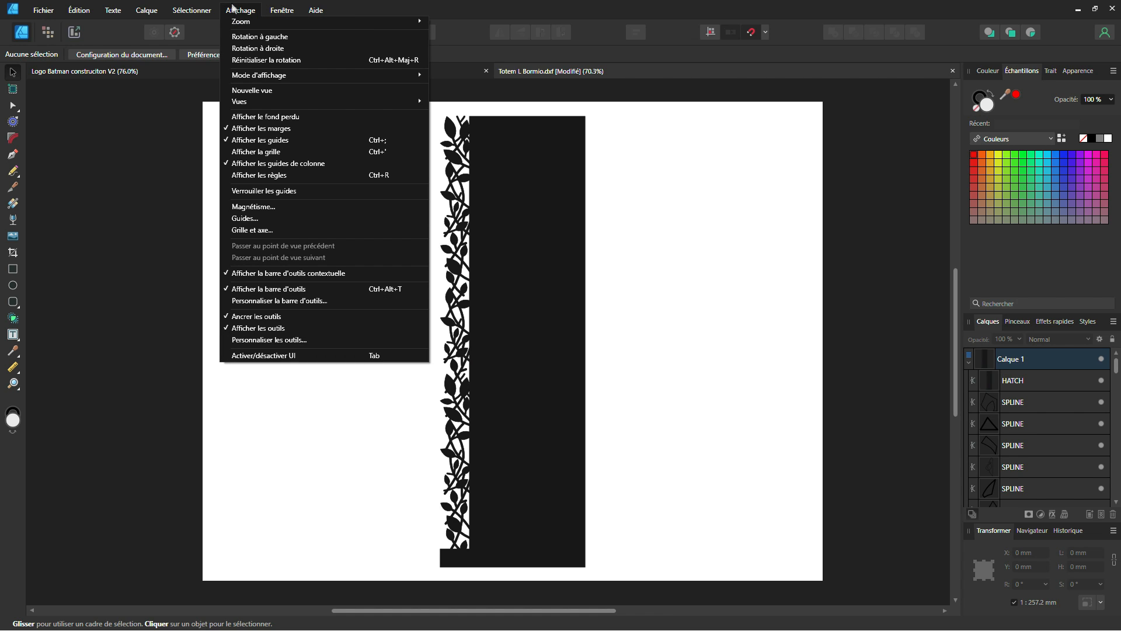
click(300, 343)
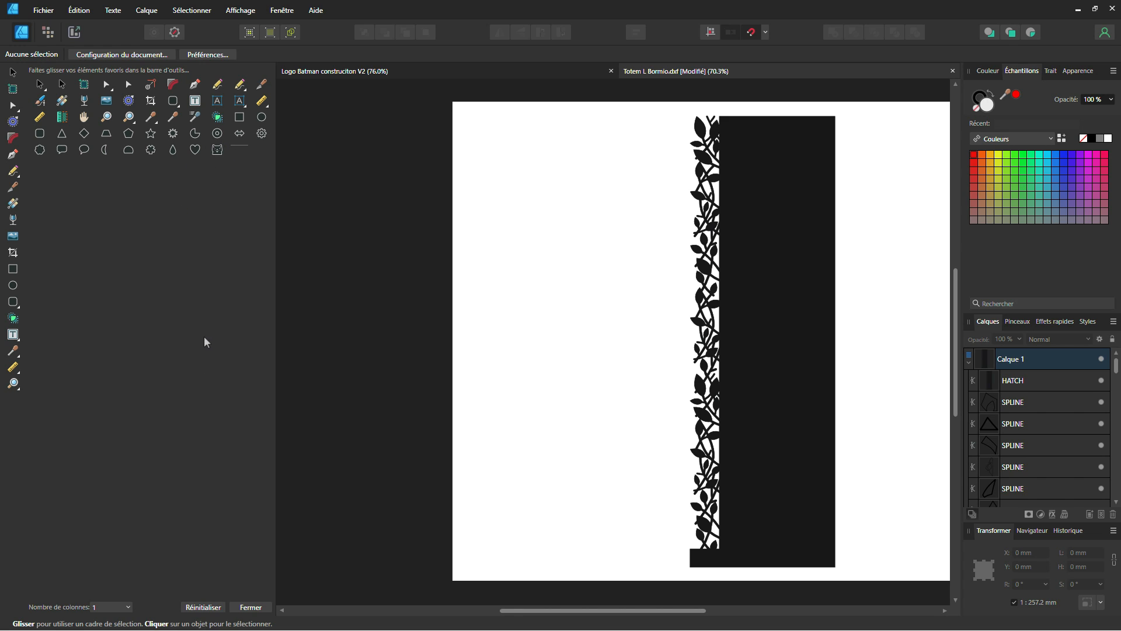
click(245, 609)
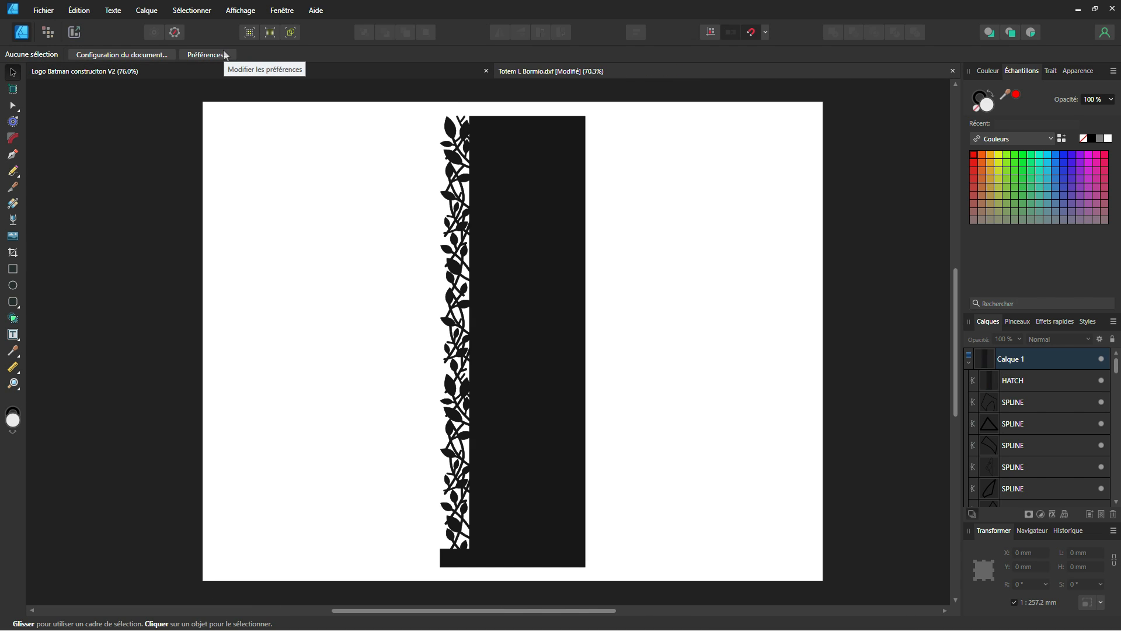
click(220, 71)
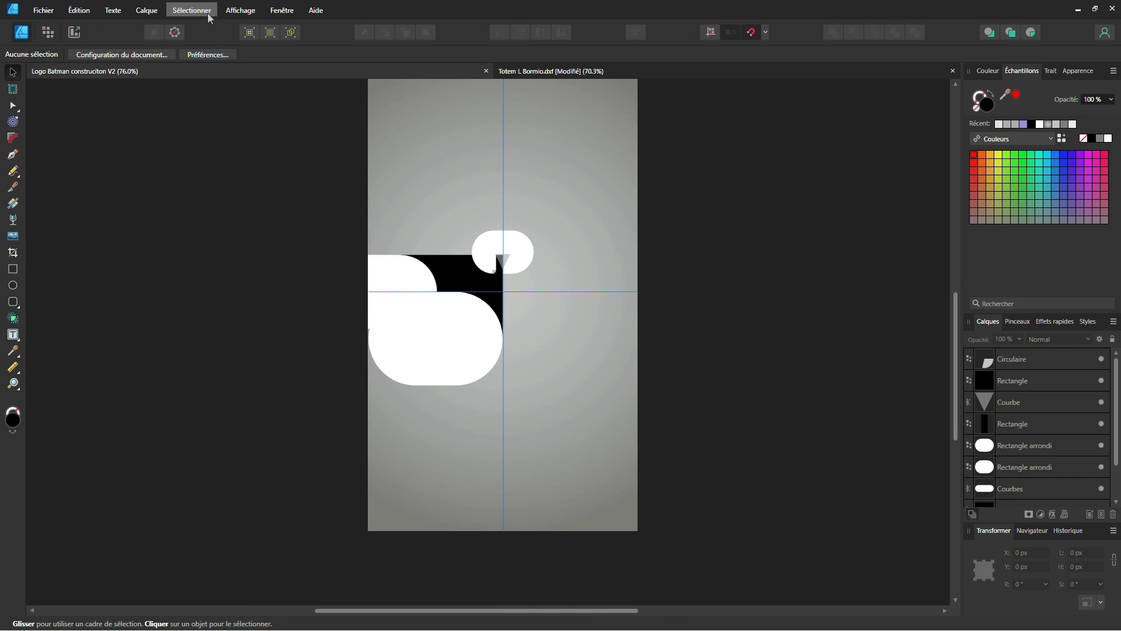
click(572, 71)
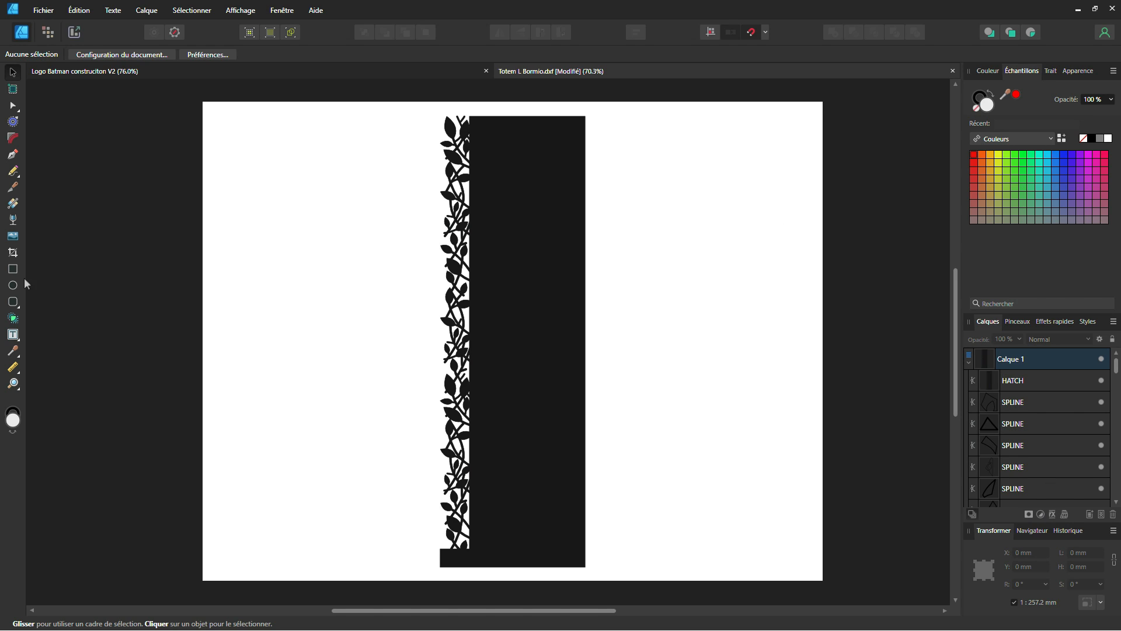
- Add the artistic text "woow" to the Totem drawing with the Artistic Text tool
click(12, 334)
click(17, 340)
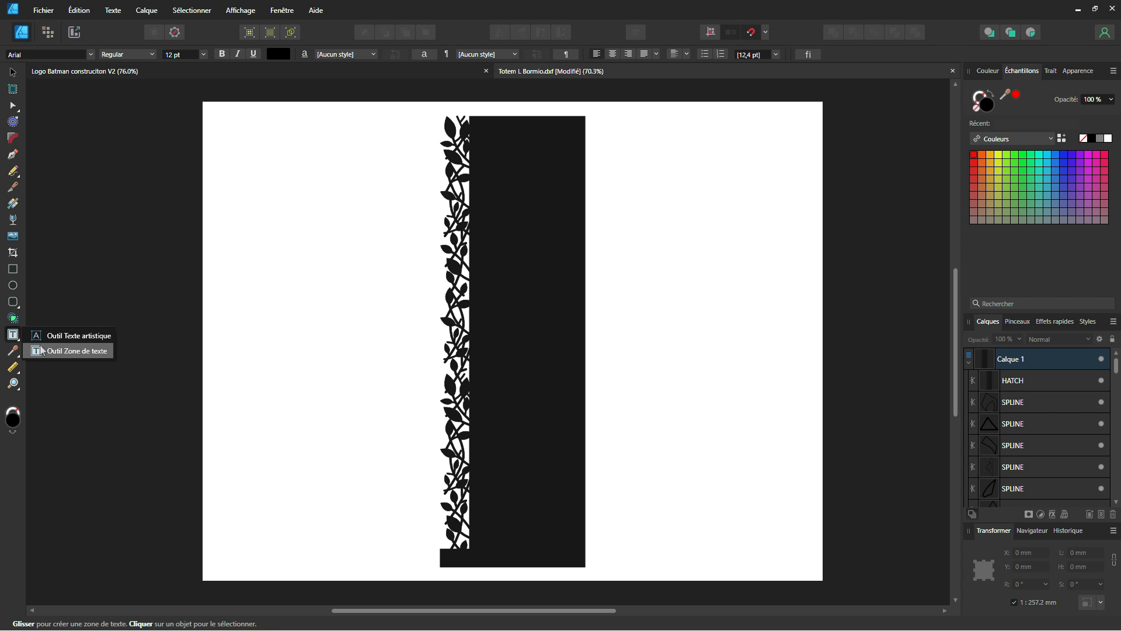
click(79, 335)
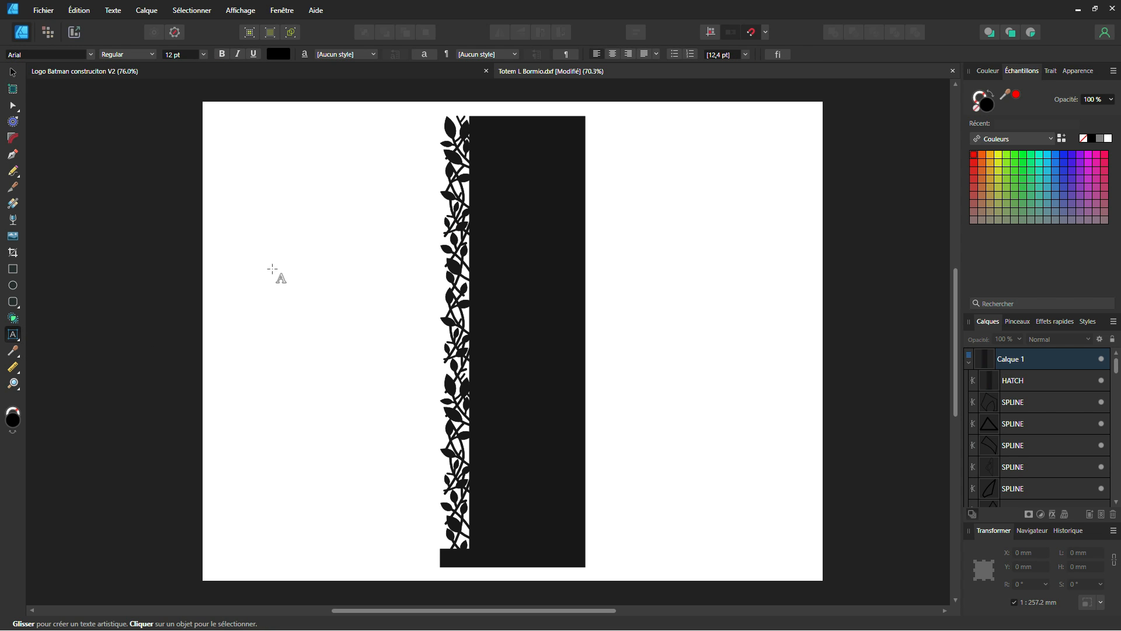
drag(263, 264, 415, 314)
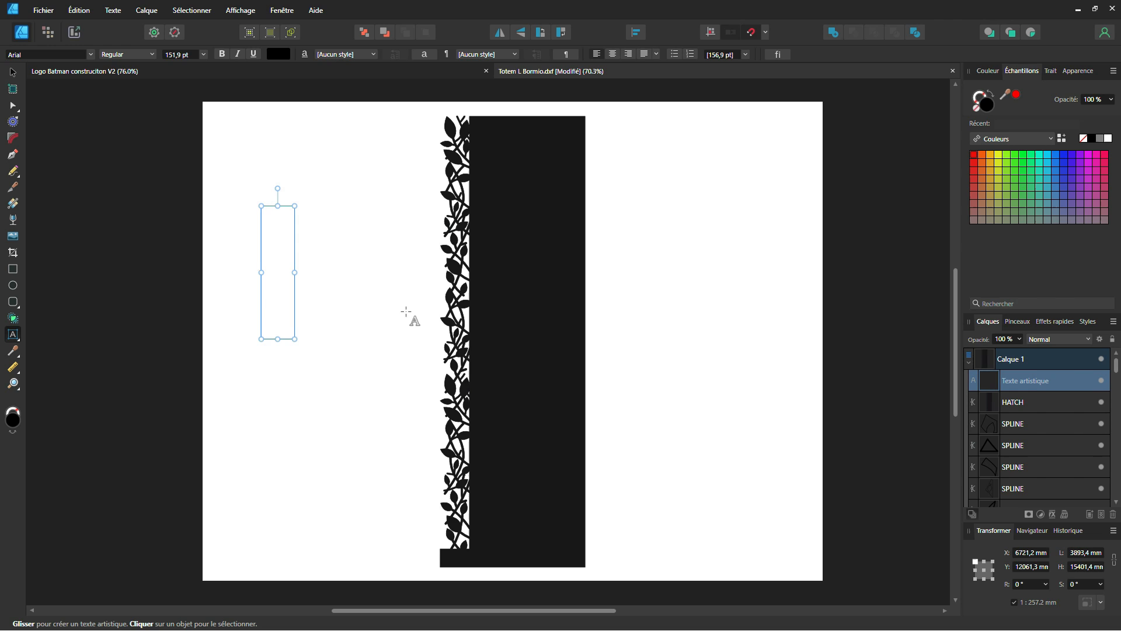
text(woow)
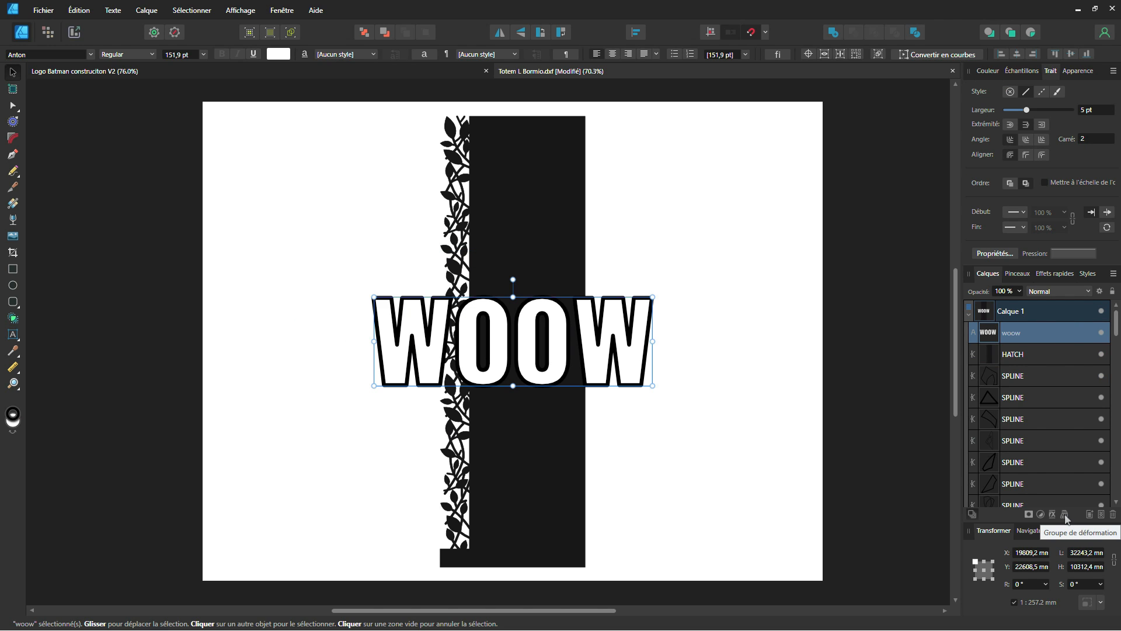
- Try a horizontal arc warp group on the woow text and undo it
click(1064, 515)
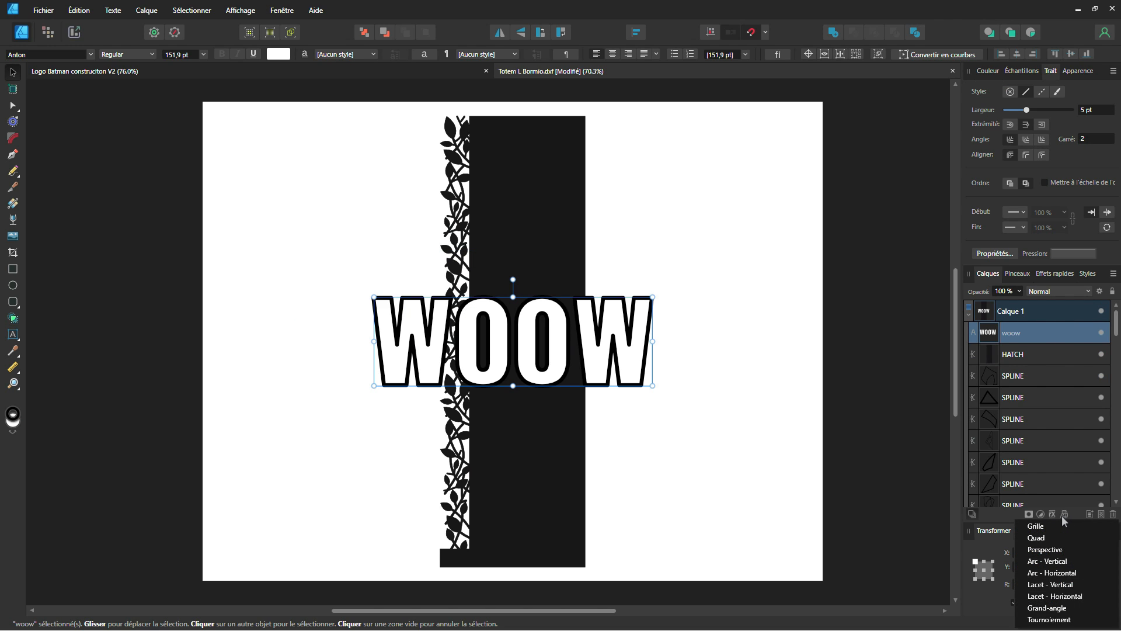
click(1056, 575)
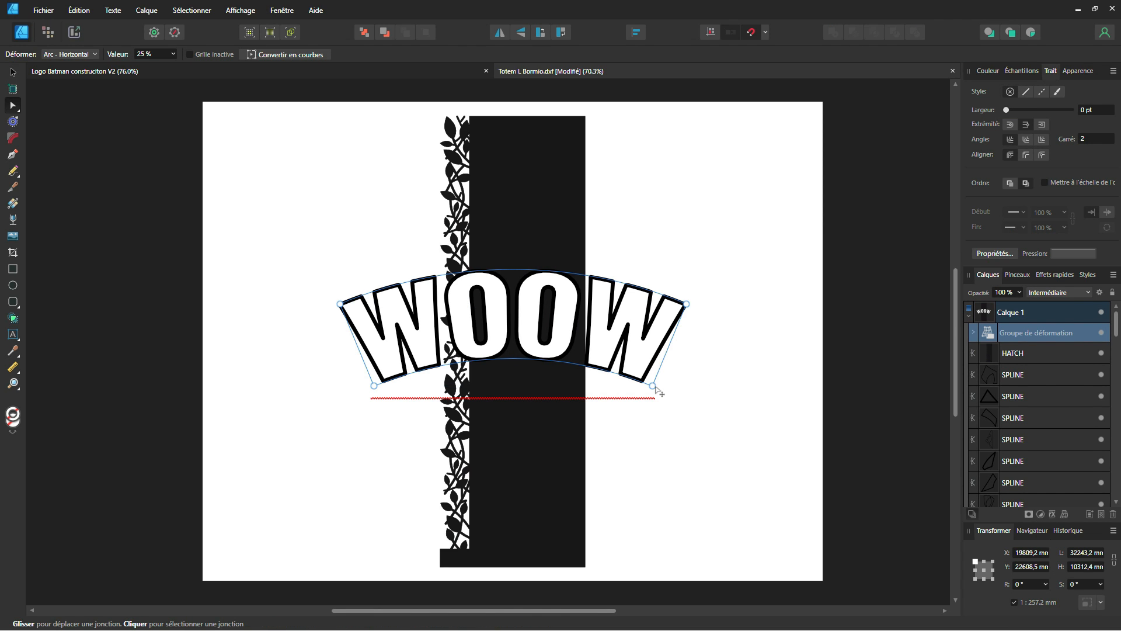
key(ctrl+z)
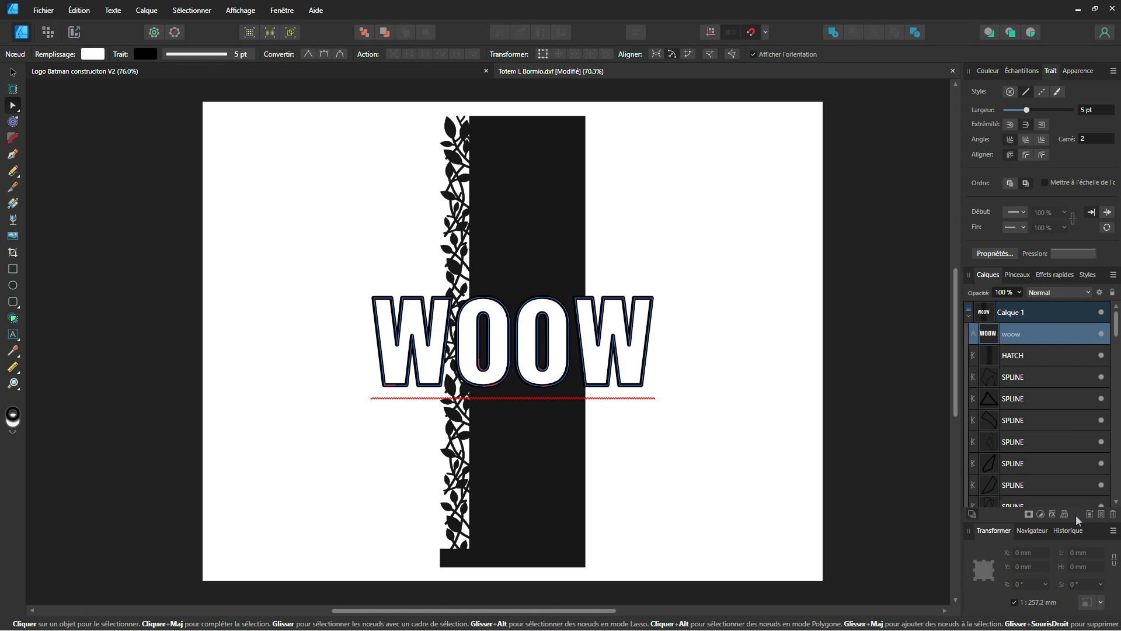
- Apply a Perspective warp group to the woow text
click(1066, 514)
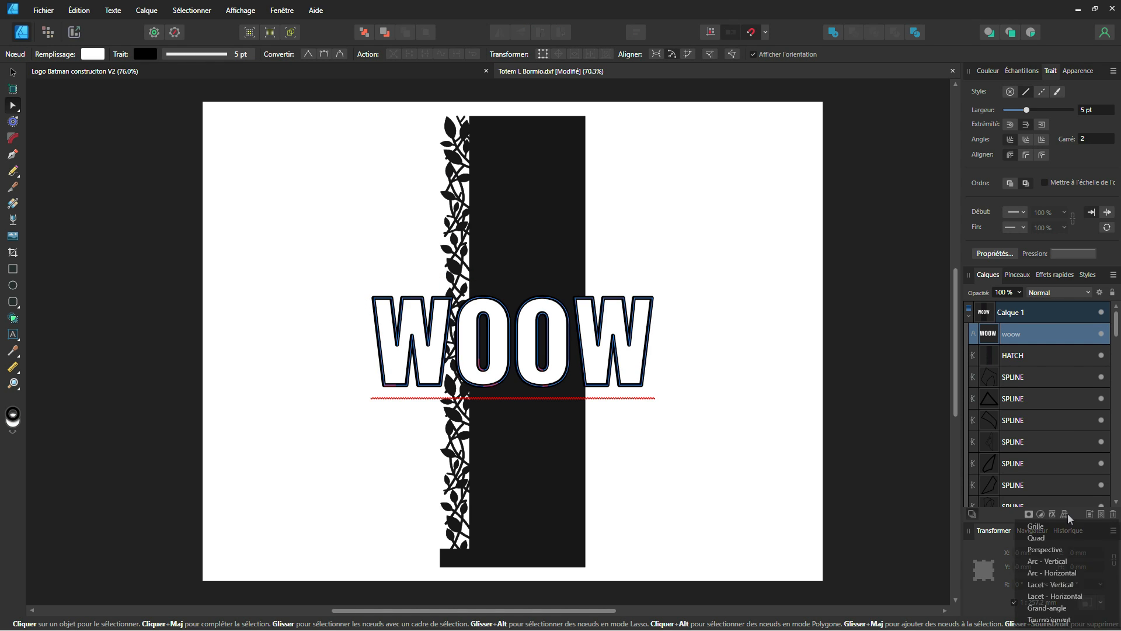
click(1046, 551)
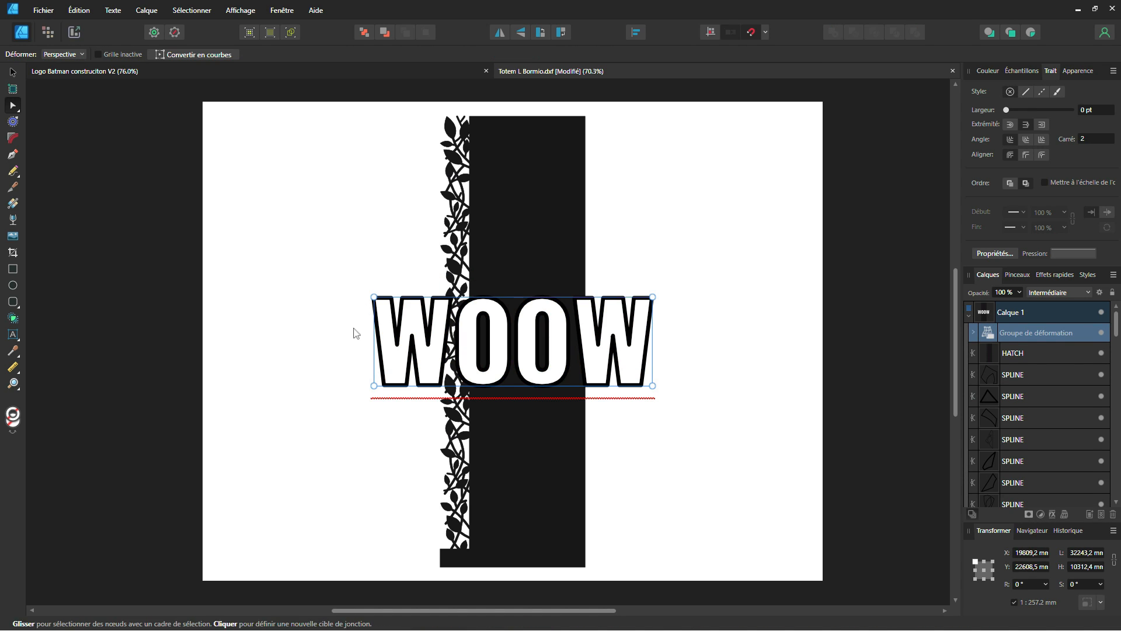
- Try stretching the perspective warp vertically at the corners beside the first letter, and undo the corner moves
click(374, 386)
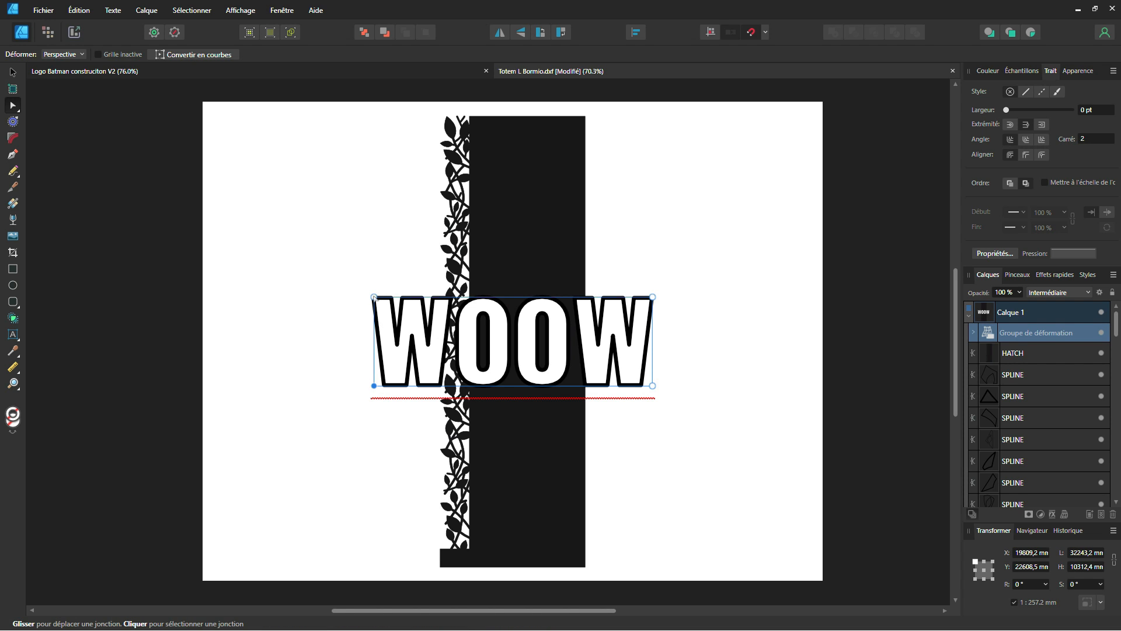
drag(375, 297, 374, 205)
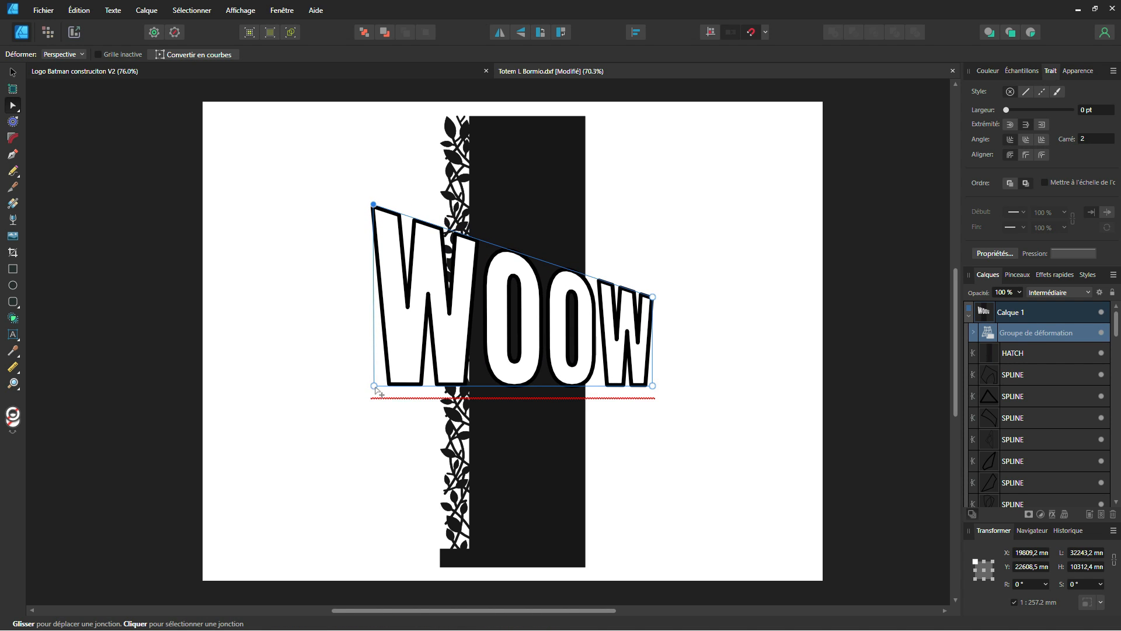
drag(375, 386, 375, 431)
key(ctrl+z)
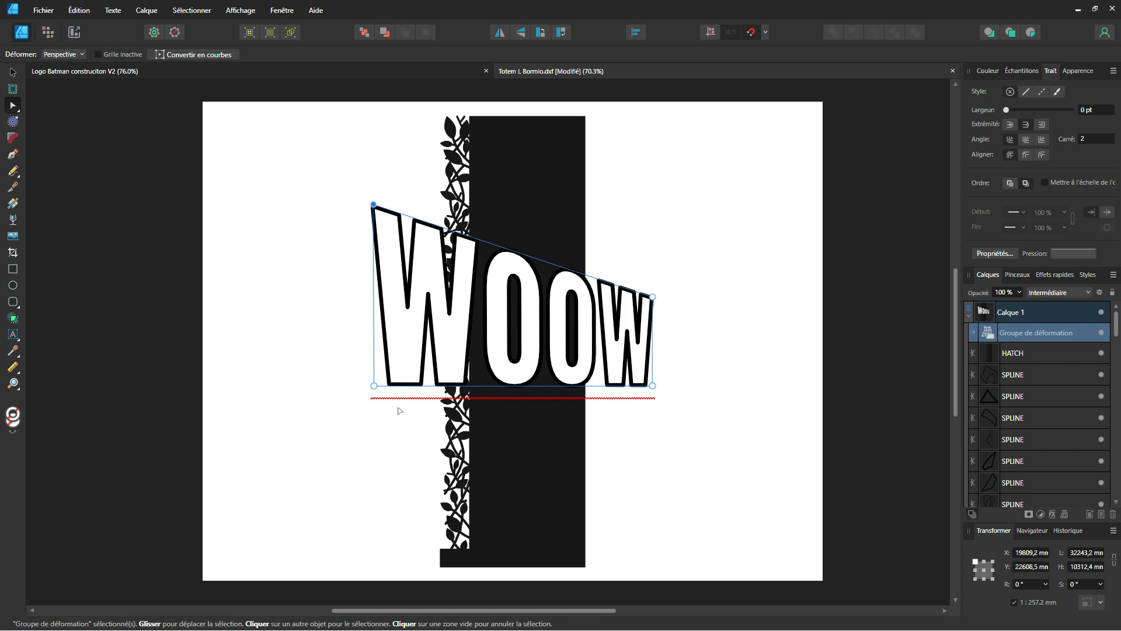
key(ctrl+z)
click(1064, 514)
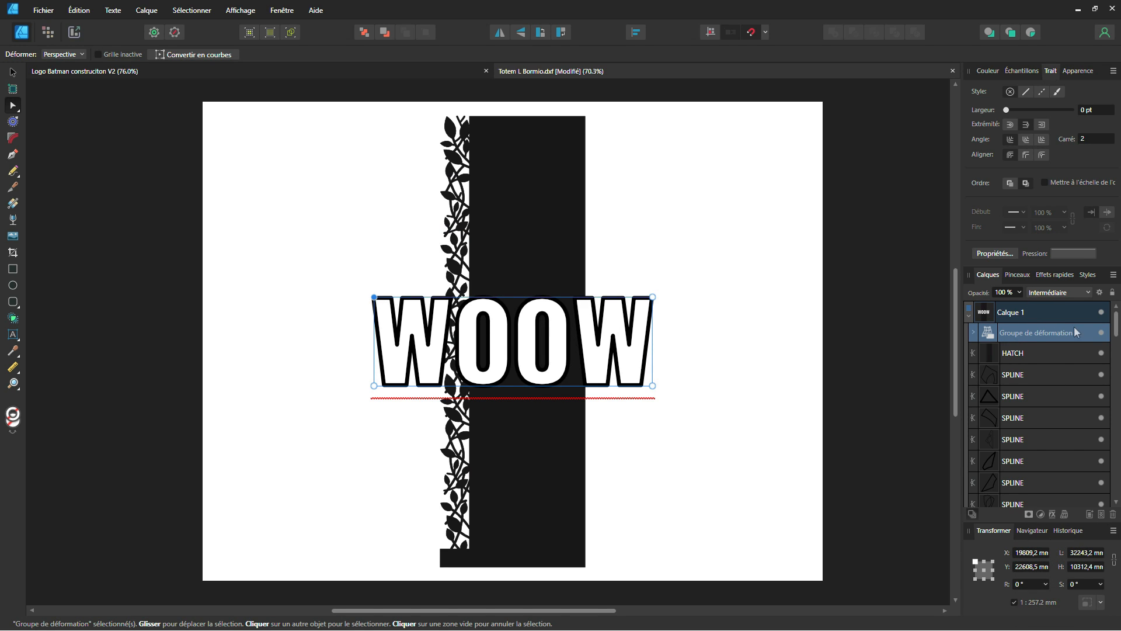
- Inspect the warp group's contents by selecting the text nested inside it, collapse the group and clear the selection
click(974, 332)
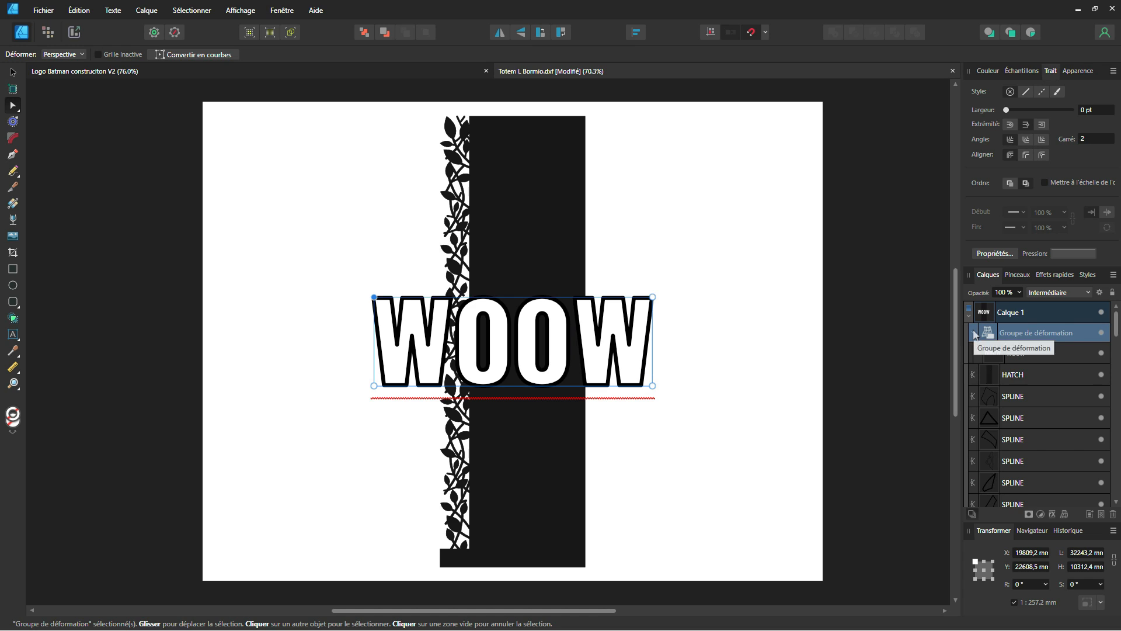
click(973, 333)
click(974, 333)
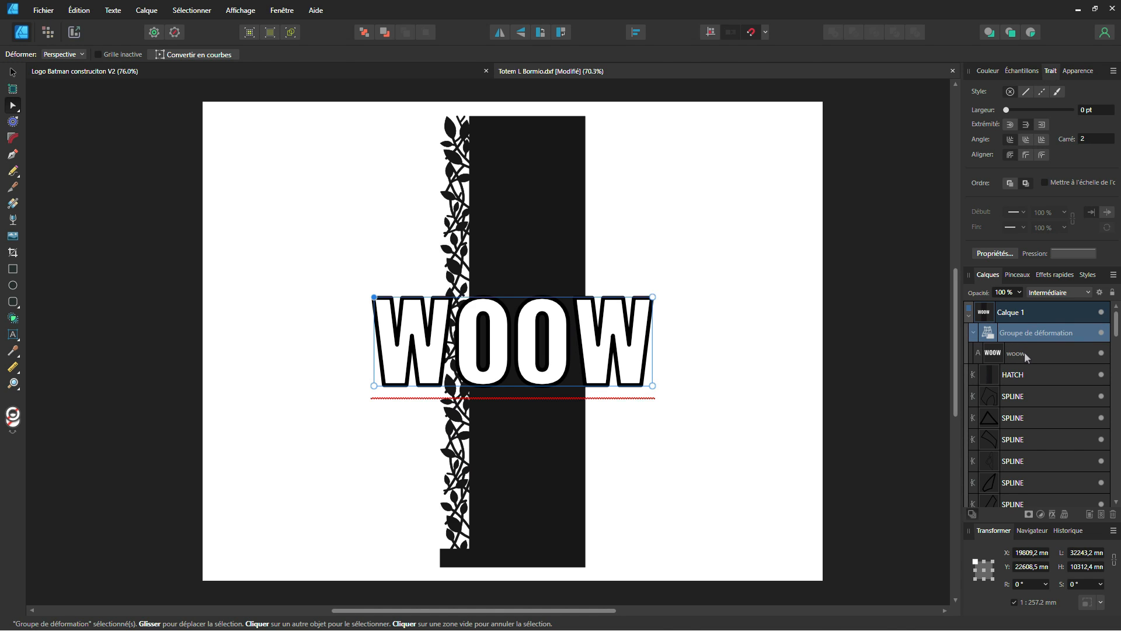
click(1019, 353)
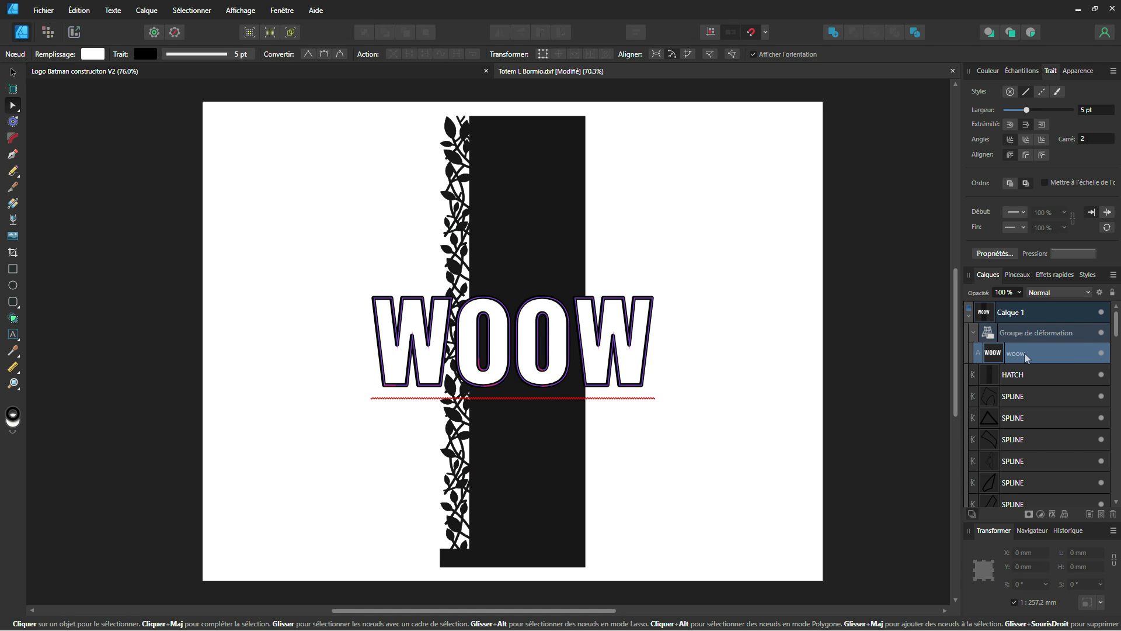
click(974, 333)
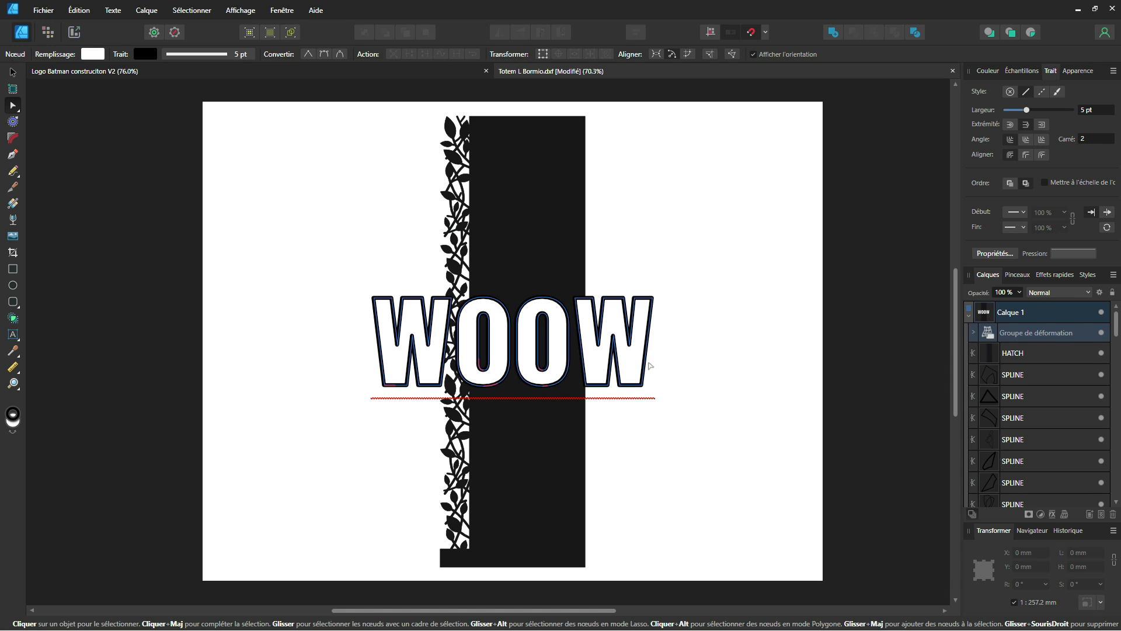
click(681, 358)
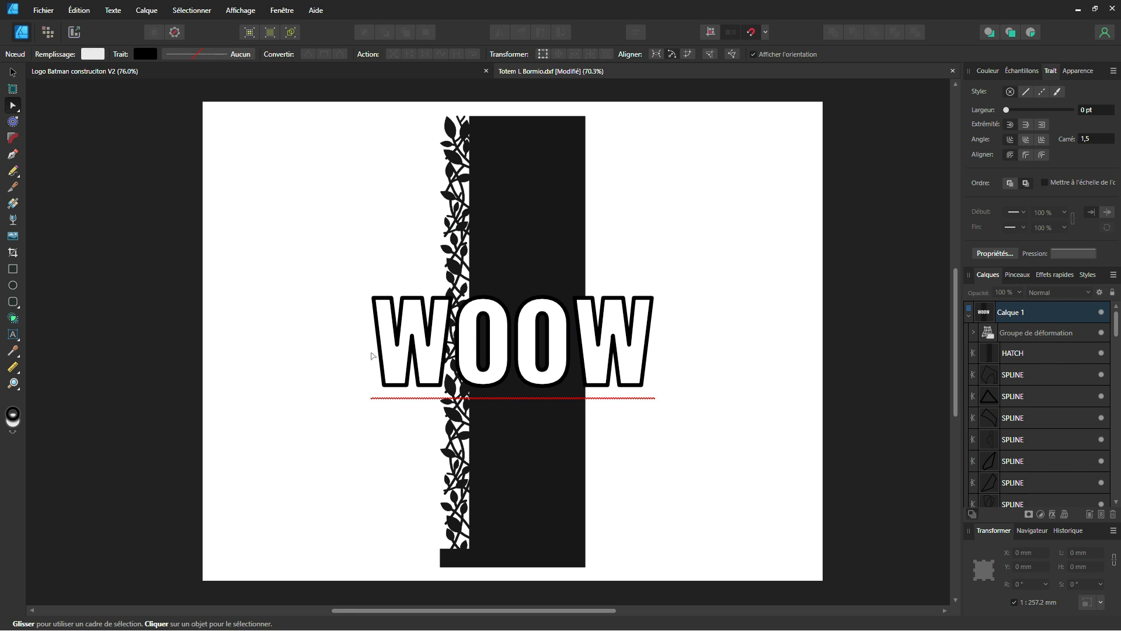
- Switch to the Logo Batman document and draw a black teardrop about 124 by 248 px beside the logo
key(ctrl+Tab)
scroll(480, 179, up, 5)
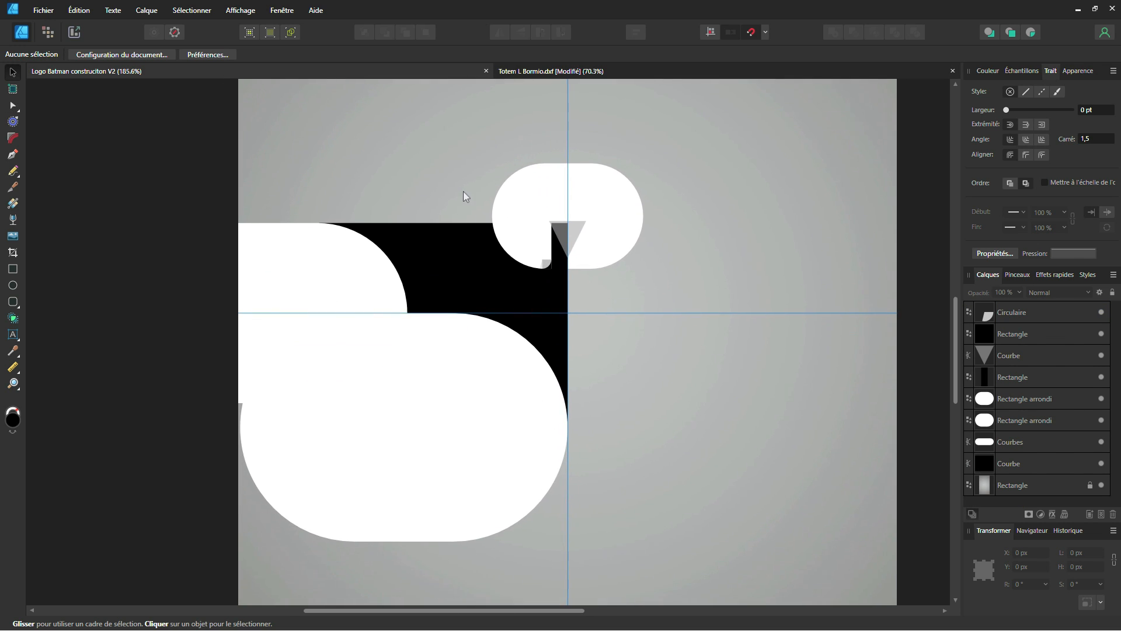
drag(367, 273, 376, 277)
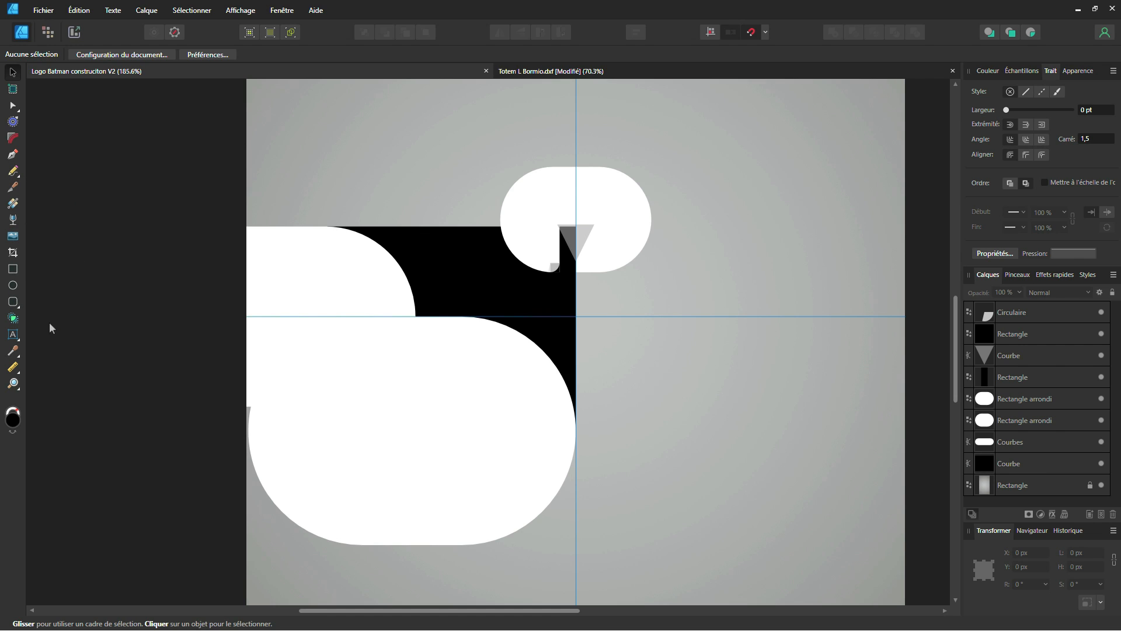
click(20, 306)
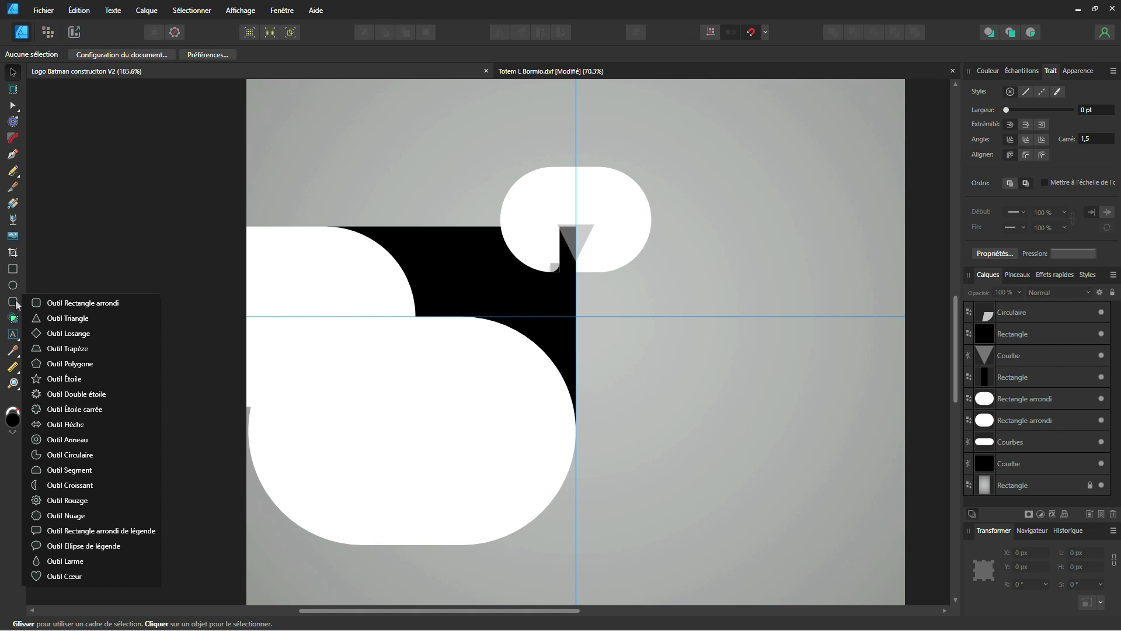
click(65, 561)
drag(700, 335, 800, 453)
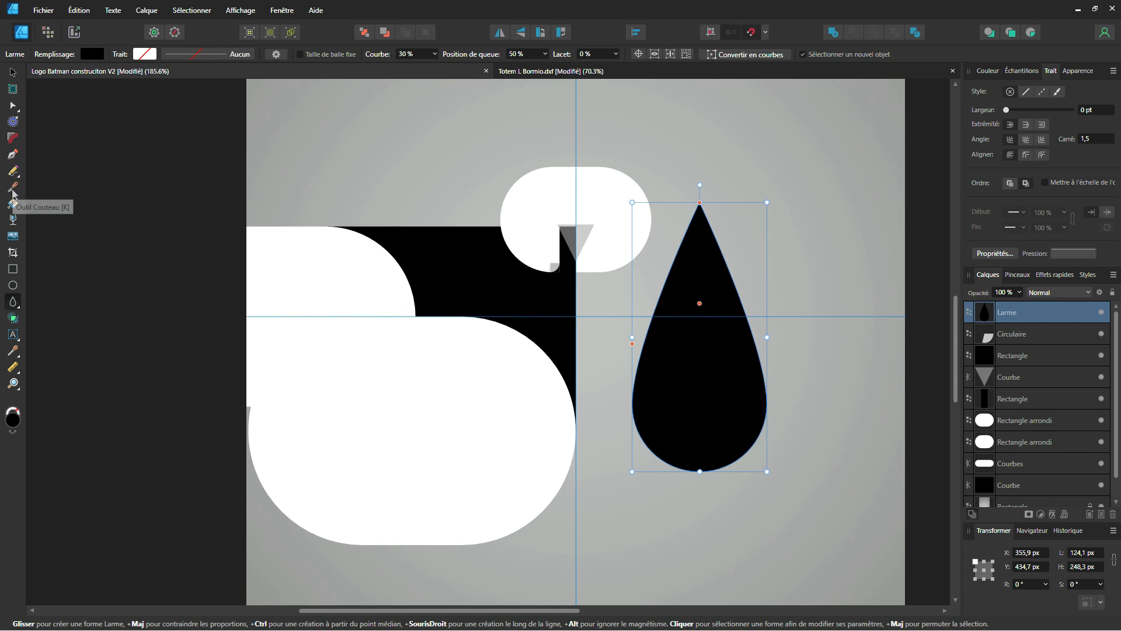
- Cut the teardrop across its upper part along a curve using the Knife tool with the length-based stabiliser
click(12, 187)
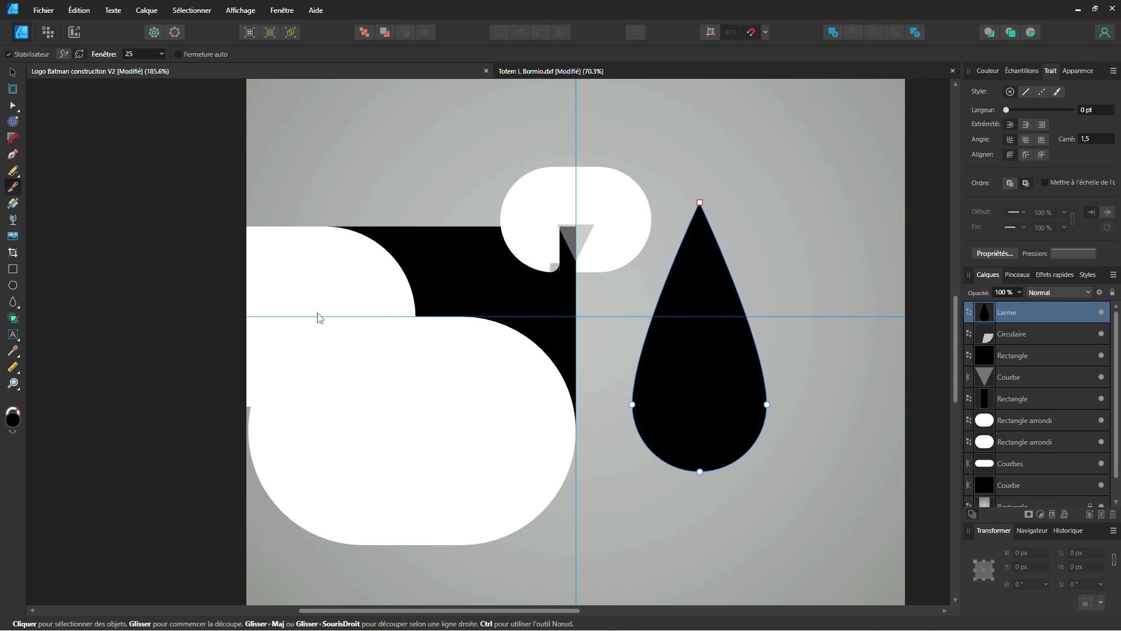
click(80, 53)
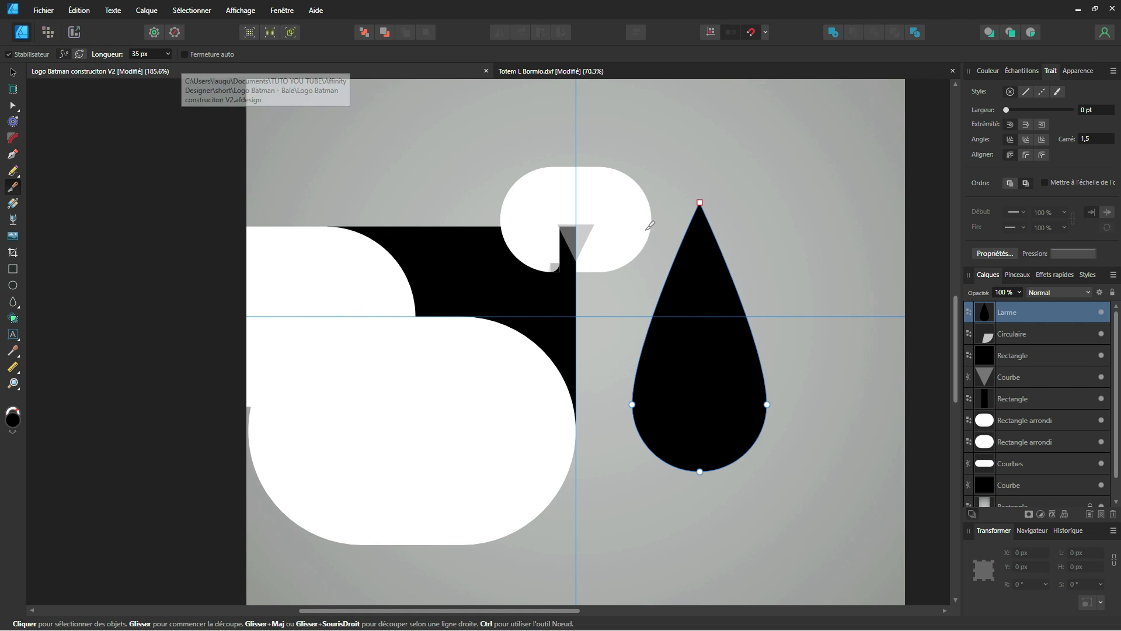
scroll(738, 252, up, 2)
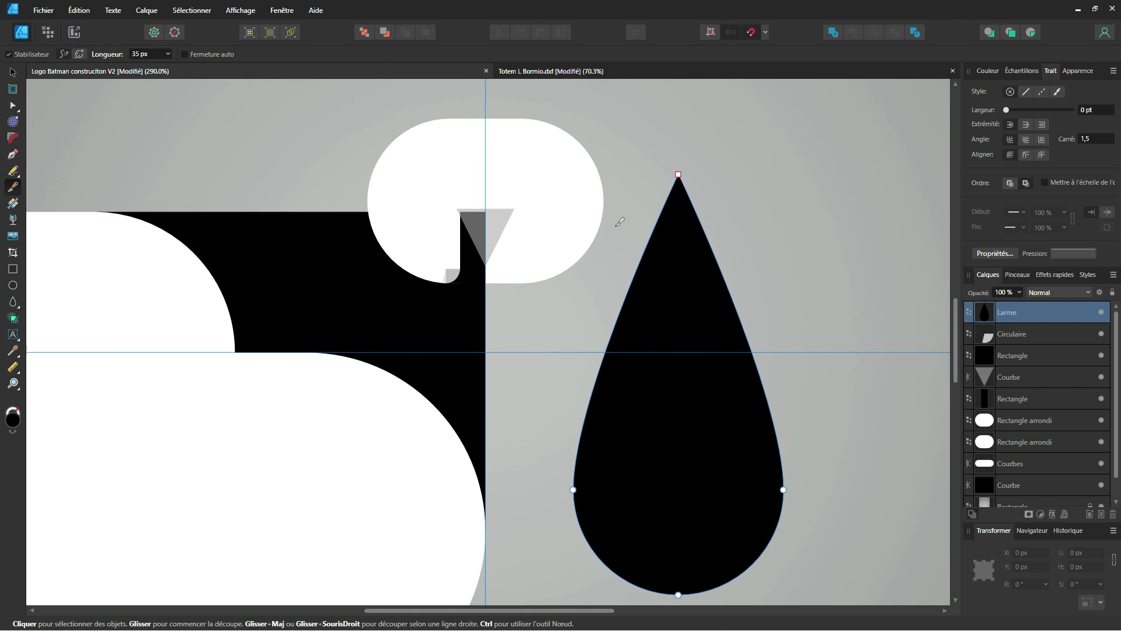
mouse_move(620, 222)
mouse_down()
mouse_move(674, 274)
mouse_move(766, 283)
mouse_up()
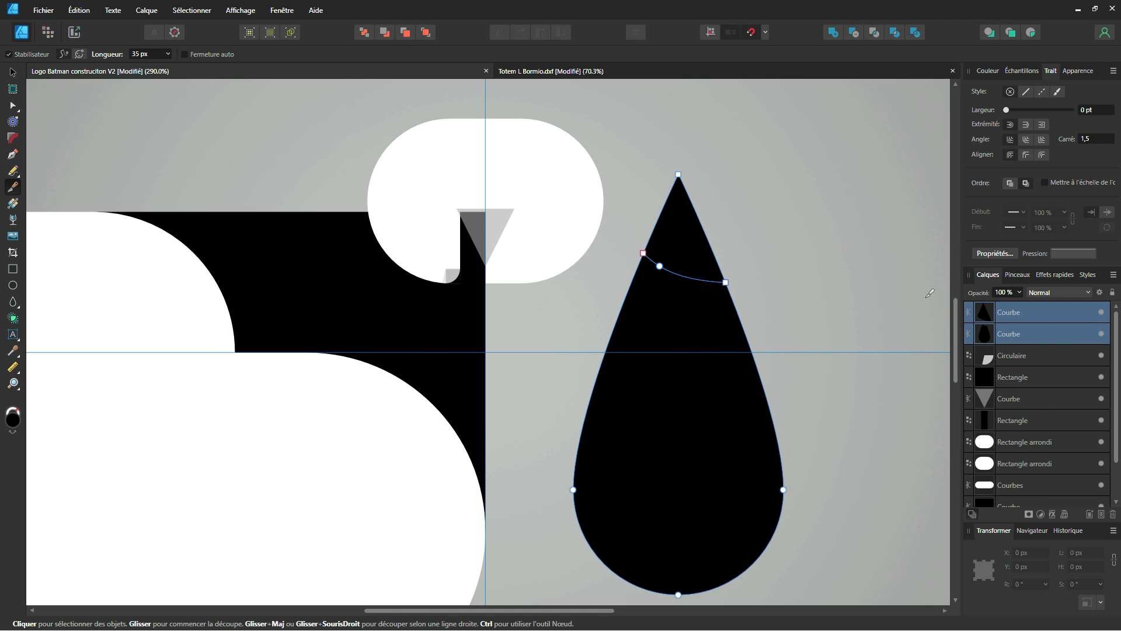
- Fill the teardrop's severed tip with red
click(986, 75)
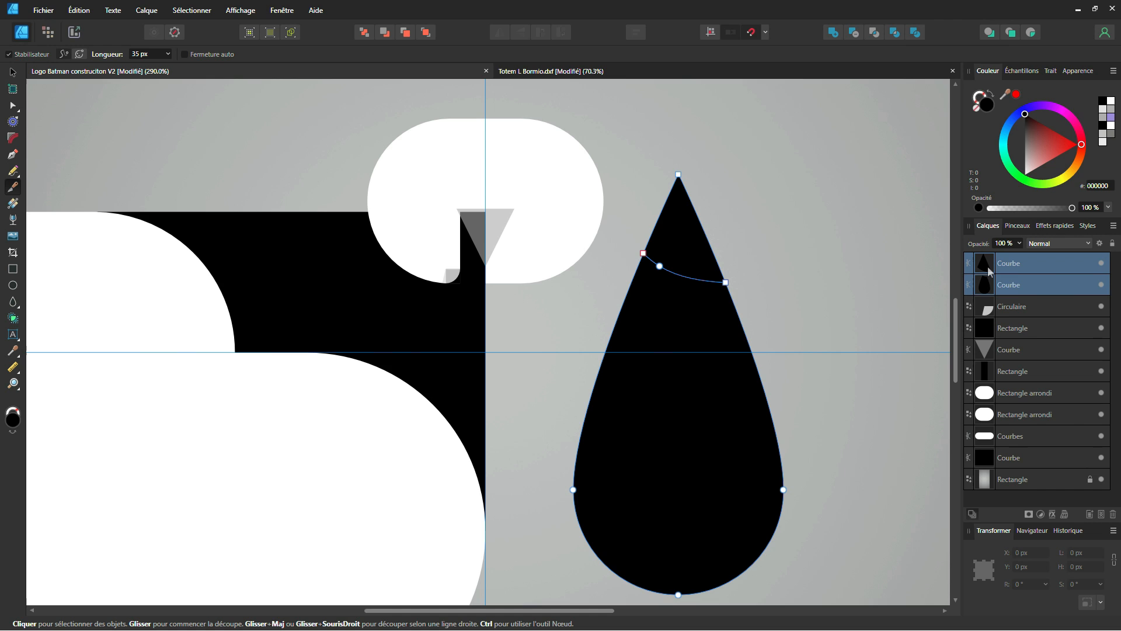
key(v)
click(690, 229)
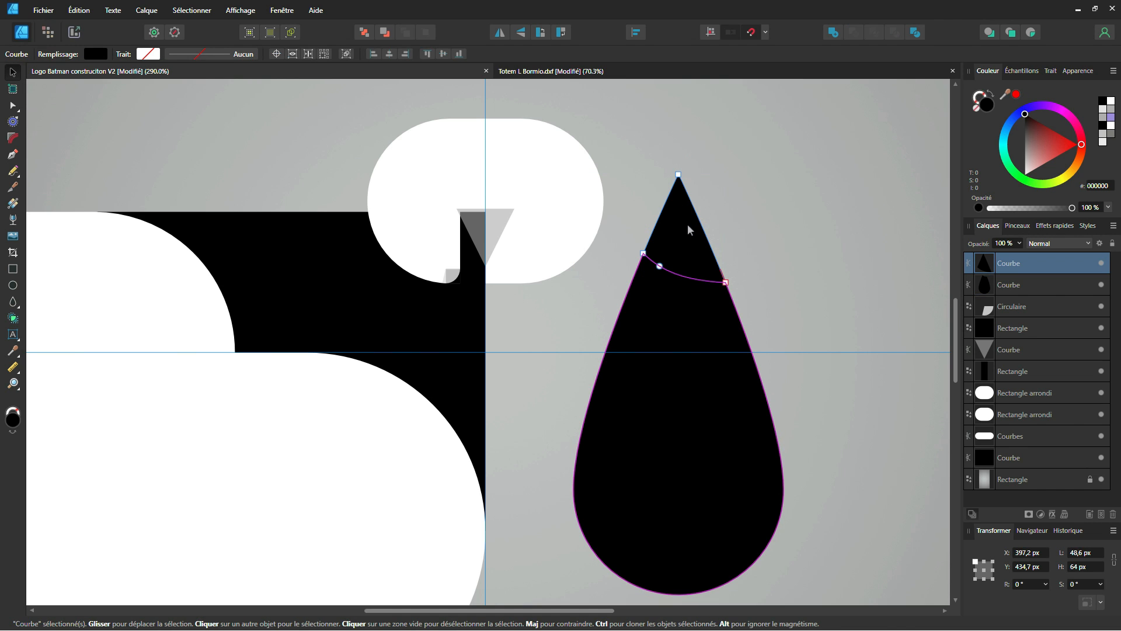
key(a)
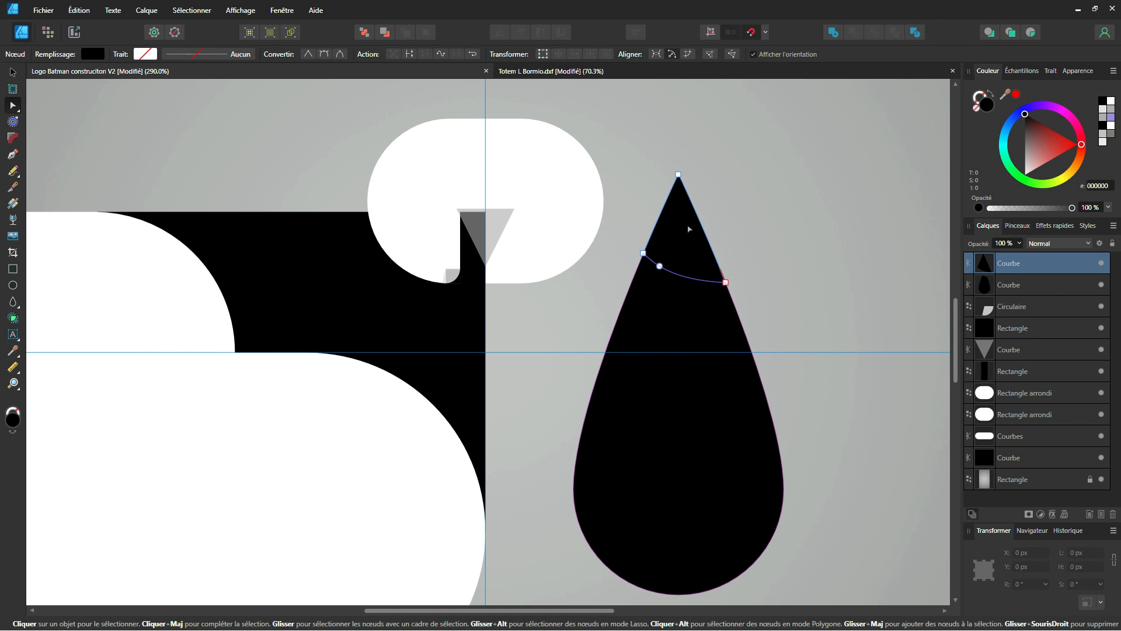
click(1047, 138)
- Cut the black part of the teardrop below the red tip along a sloping curve with the Knife tool
click(727, 440)
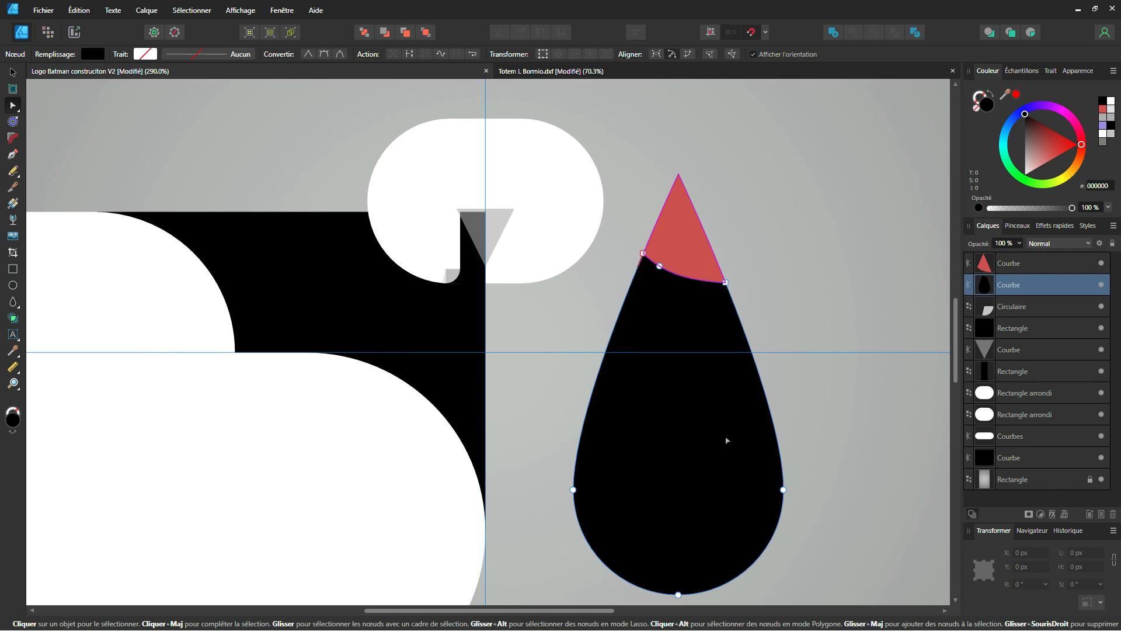
click(13, 188)
mouse_move(591, 336)
mouse_down()
mouse_move(708, 421)
mouse_move(815, 437)
mouse_up()
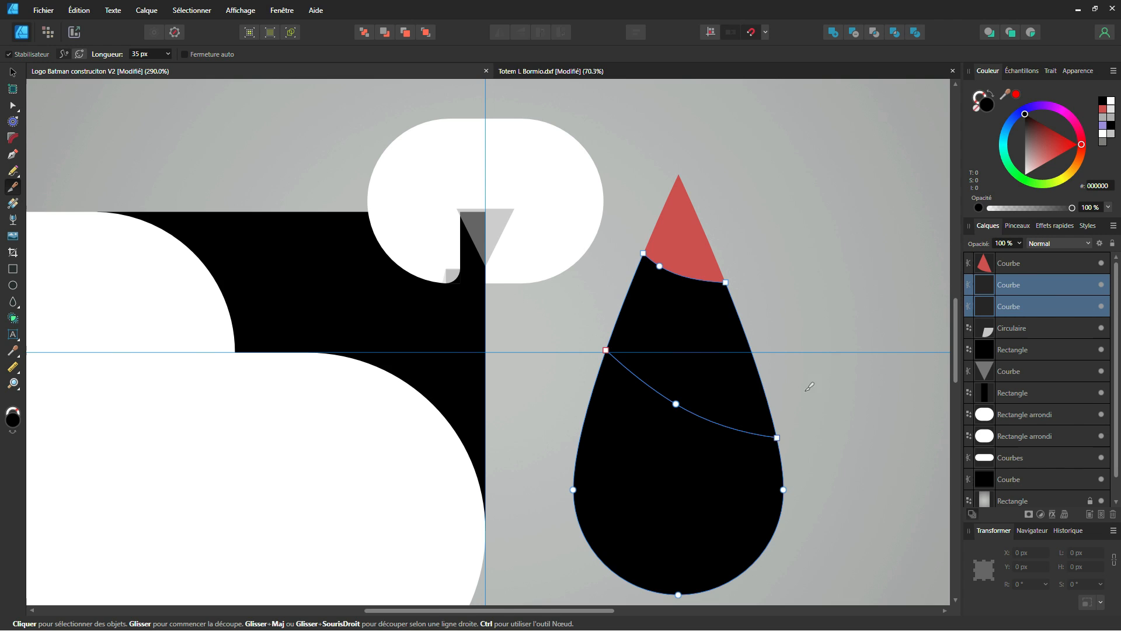
- Fill the piece directly below the red tip with yellow FFE300
click(1016, 290)
click(1017, 307)
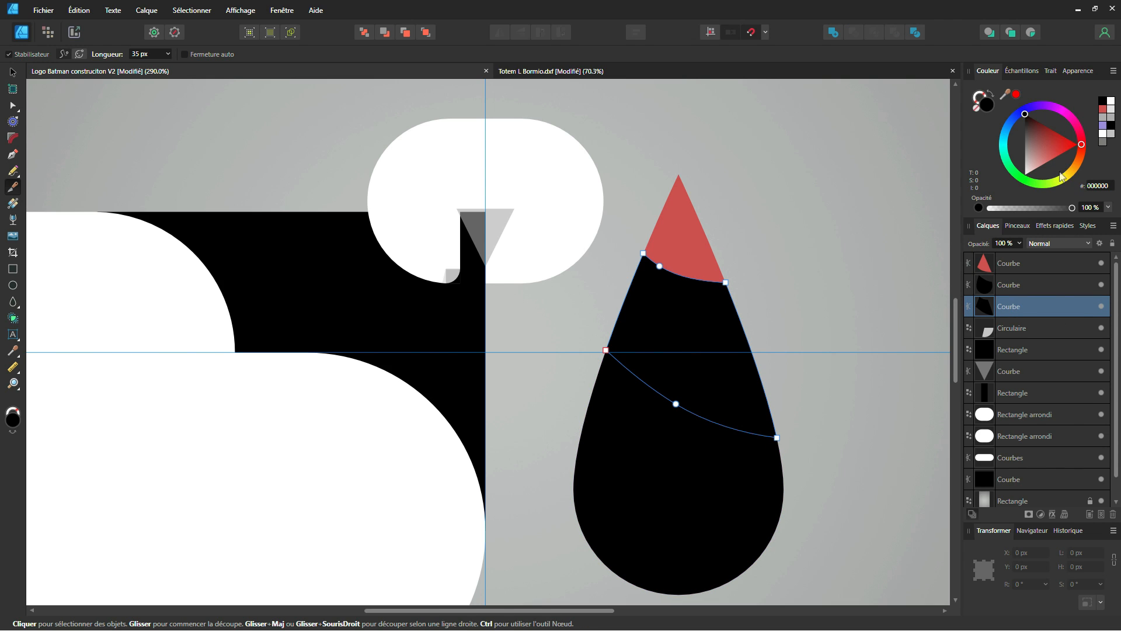
drag(1067, 178, 1064, 174)
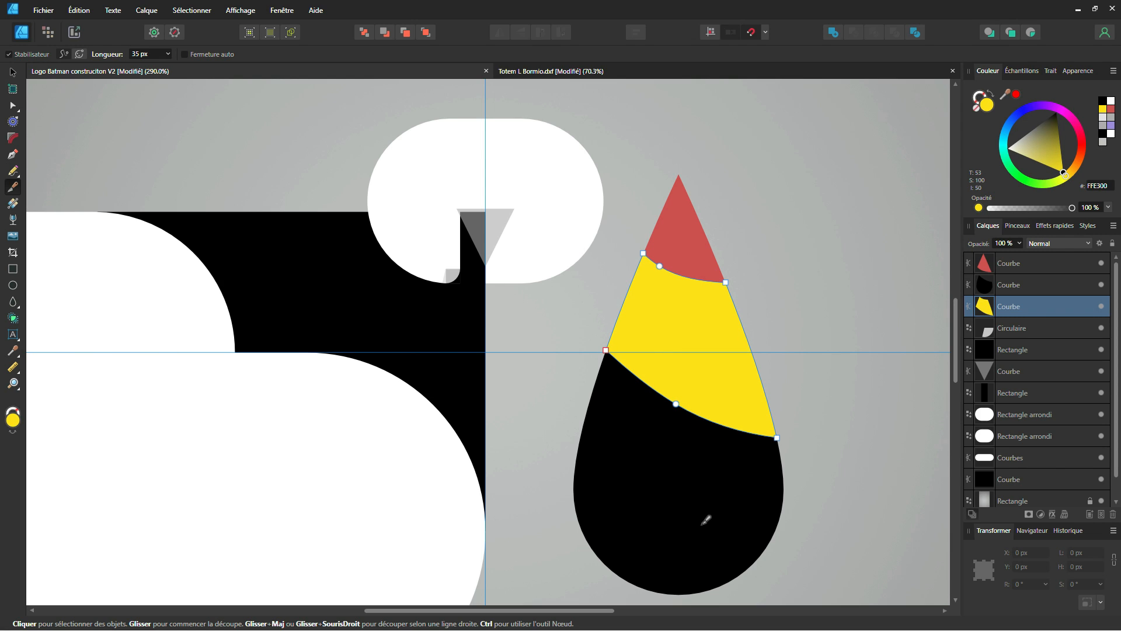
- Try two Knife cuts across the black bottom piece with the 35 px stabiliser length, undoing each one
click(11, 73)
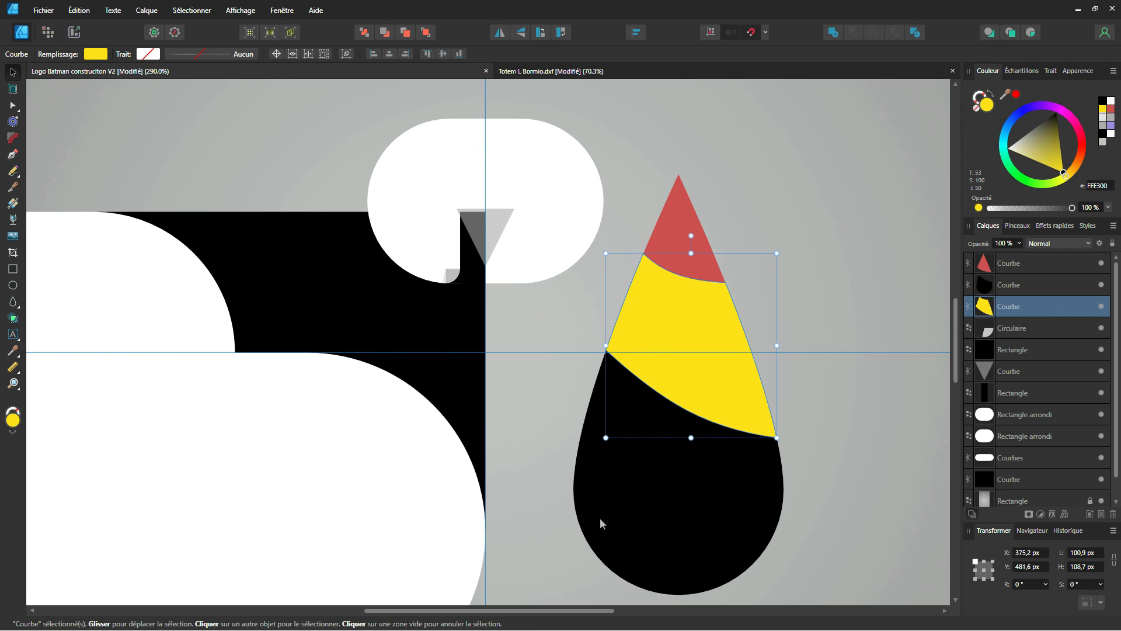
click(600, 517)
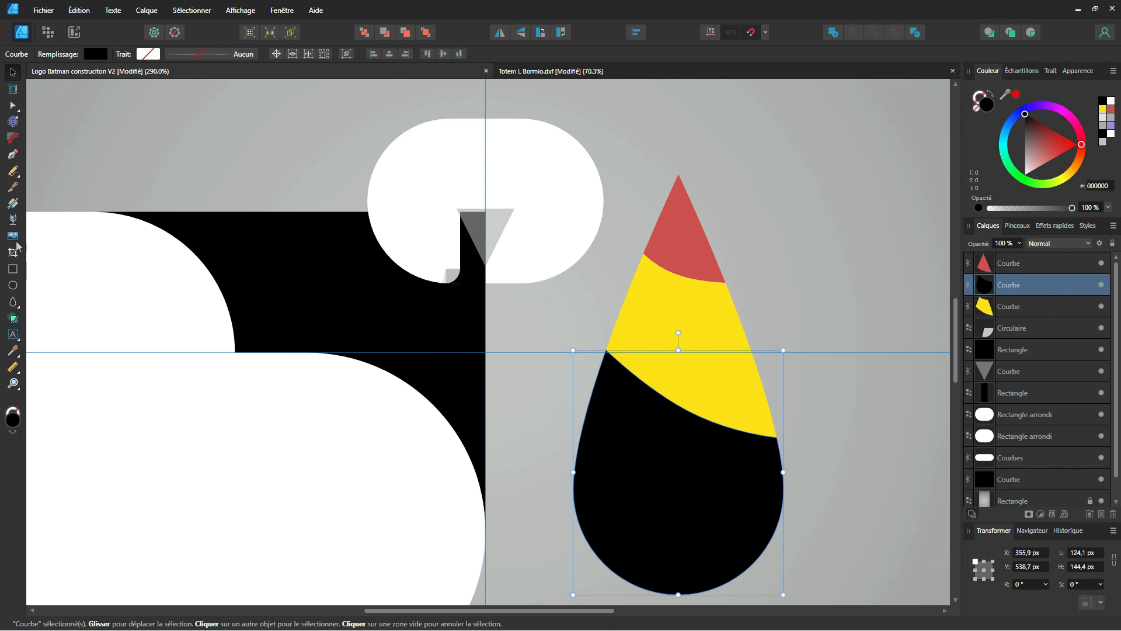
click(13, 188)
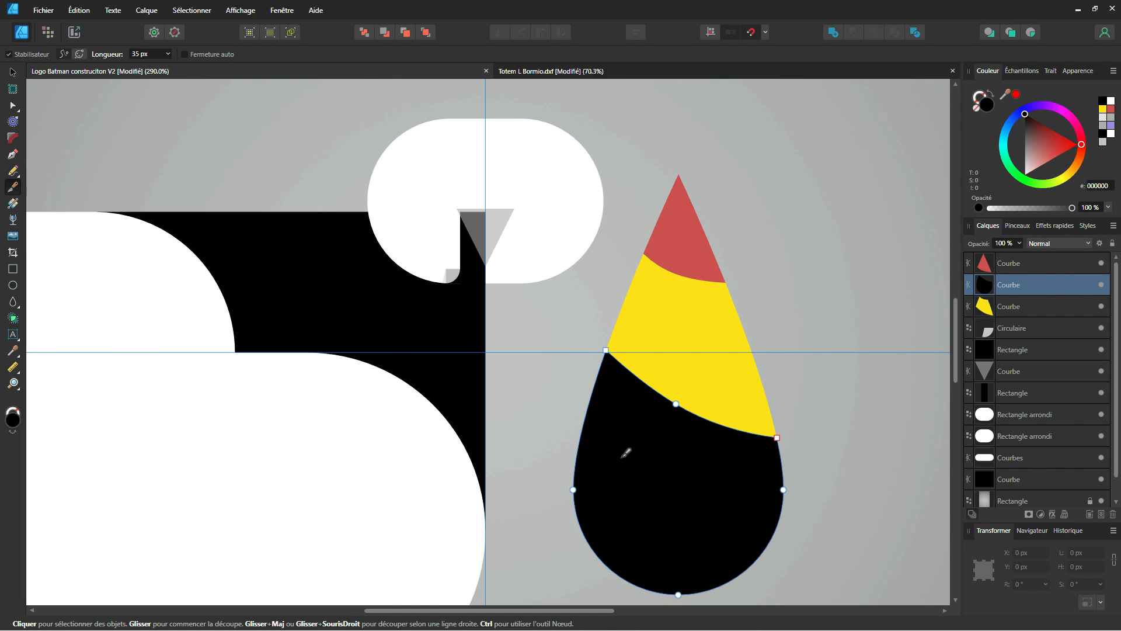
mouse_move(551, 445)
mouse_down()
mouse_move(826, 571)
mouse_move(887, 577)
mouse_move(861, 572)
mouse_up()
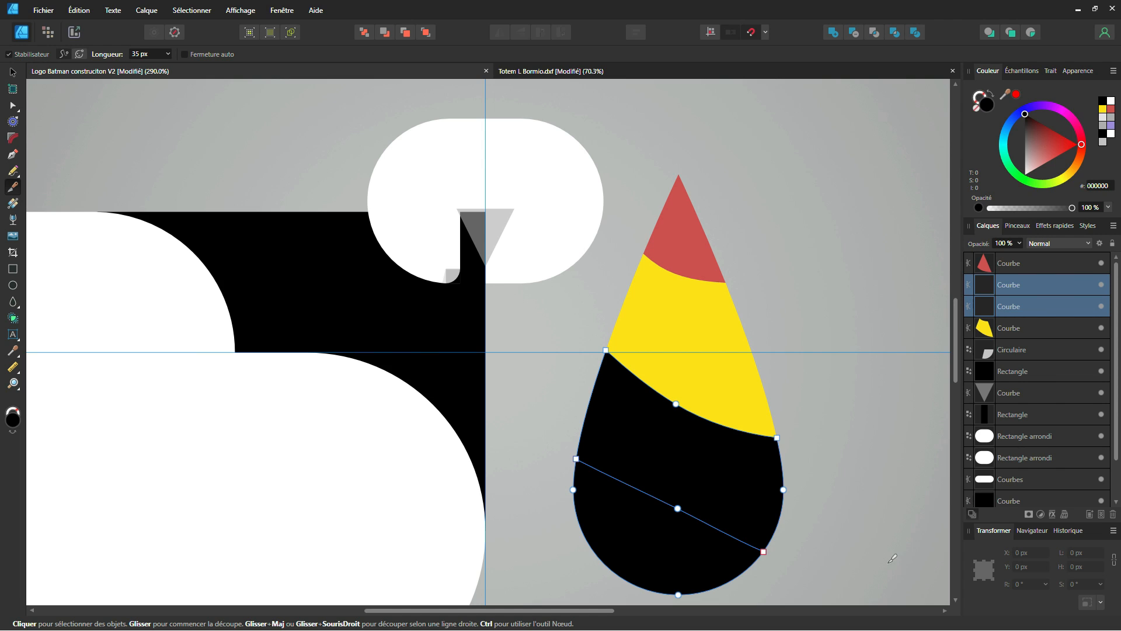
key(ctrl+z)
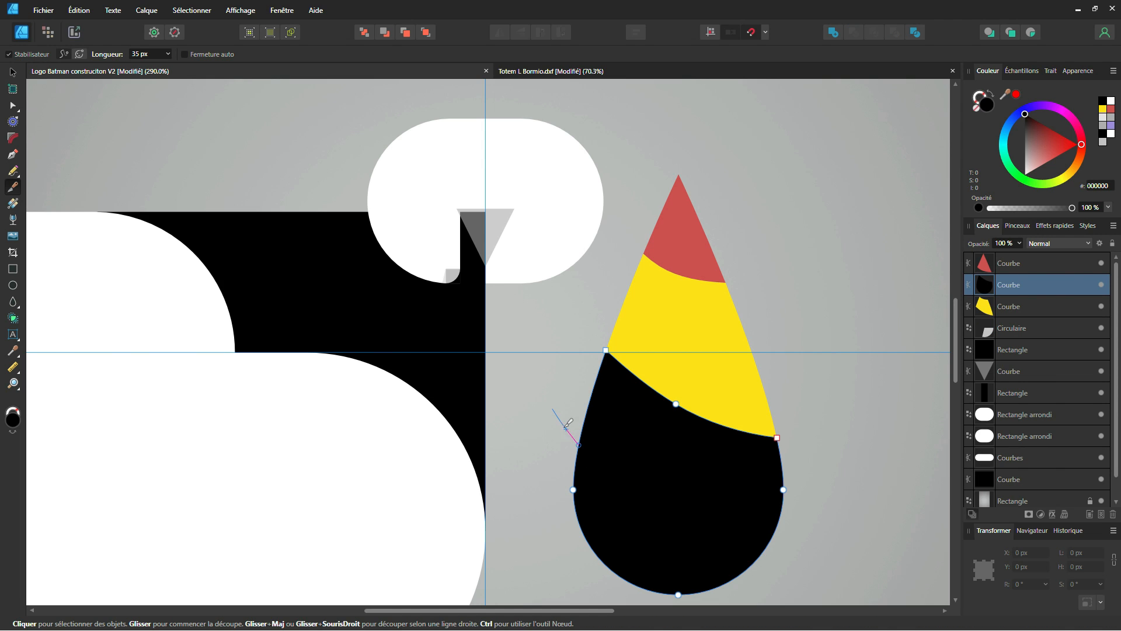
mouse_move(566, 418)
mouse_down()
mouse_move(645, 500)
mouse_move(706, 530)
mouse_move(801, 536)
mouse_up()
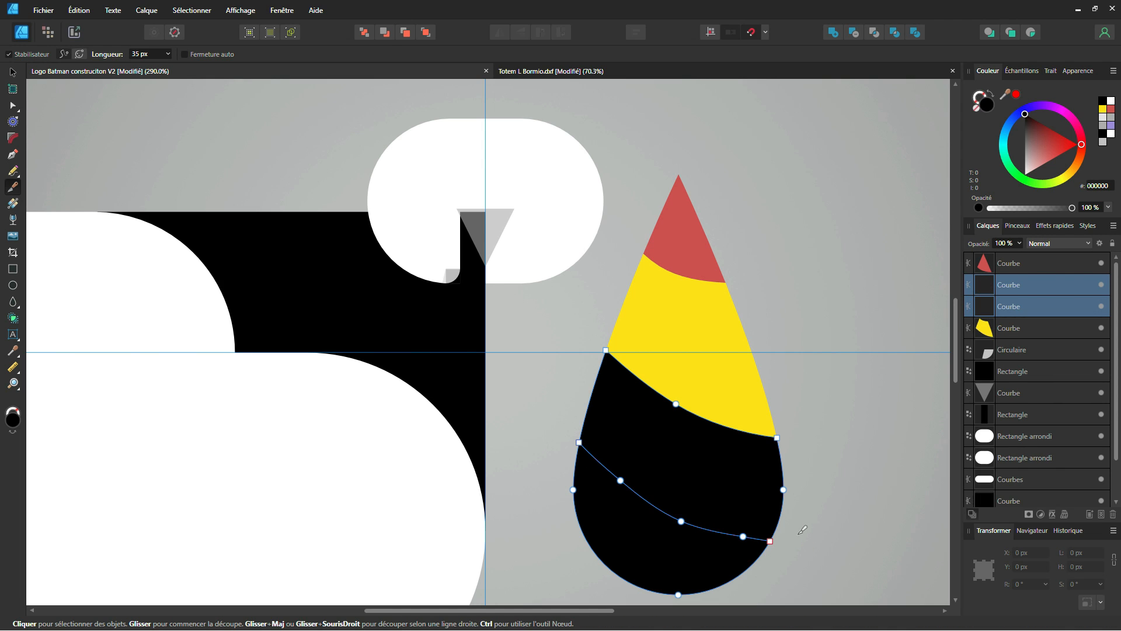
key(ctrl+z)
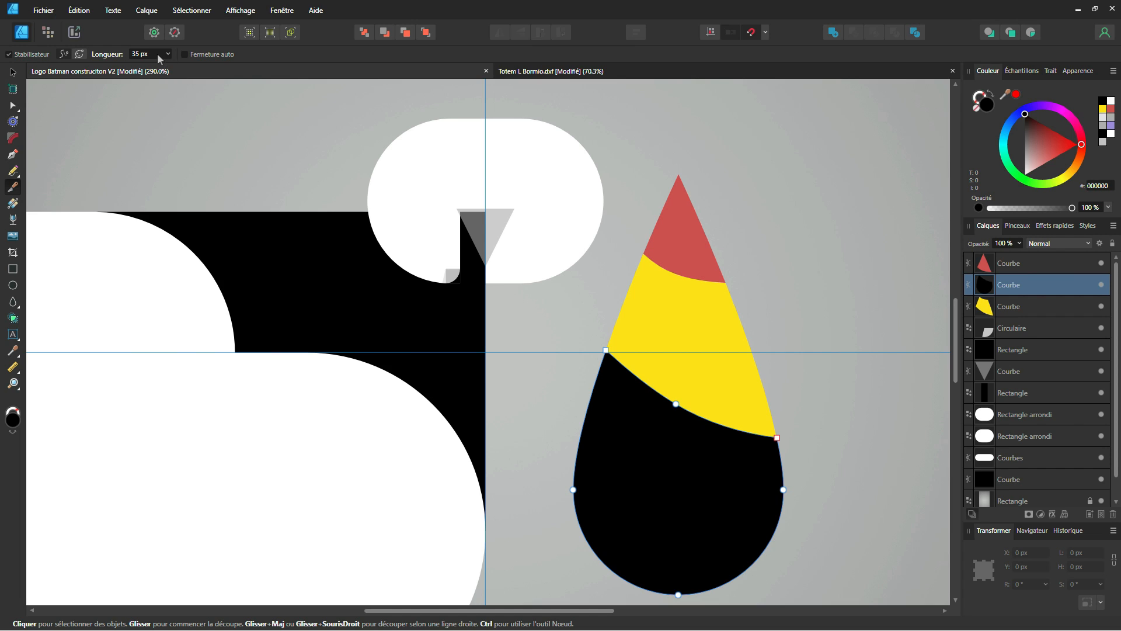
- Set the Knife stabiliser length to 61 px and cut the black bottom piece along a sloping curve
click(167, 53)
click(190, 70)
mouse_move(541, 379)
mouse_down()
mouse_move(585, 453)
mouse_move(633, 498)
mouse_move(730, 533)
mouse_move(838, 534)
mouse_up()
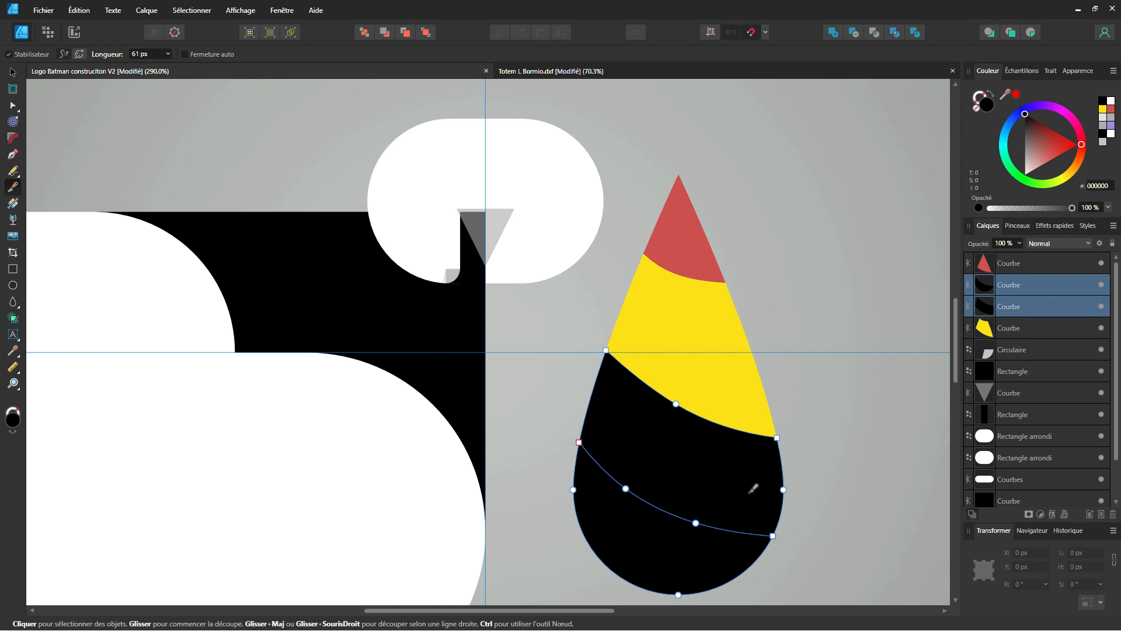
- Fill the band below the yellow piece with green and the bottom piece with golden yellow, and clear the selection
click(12, 72)
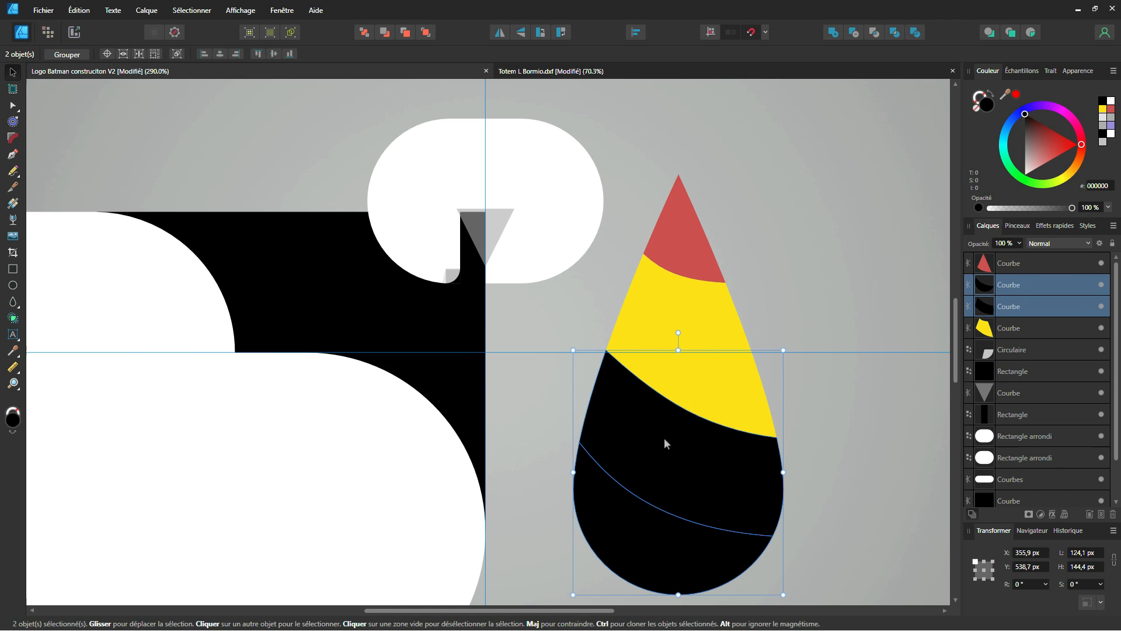
click(664, 436)
key(ctrl+shift+v)
click(650, 564)
drag(1035, 157, 1069, 175)
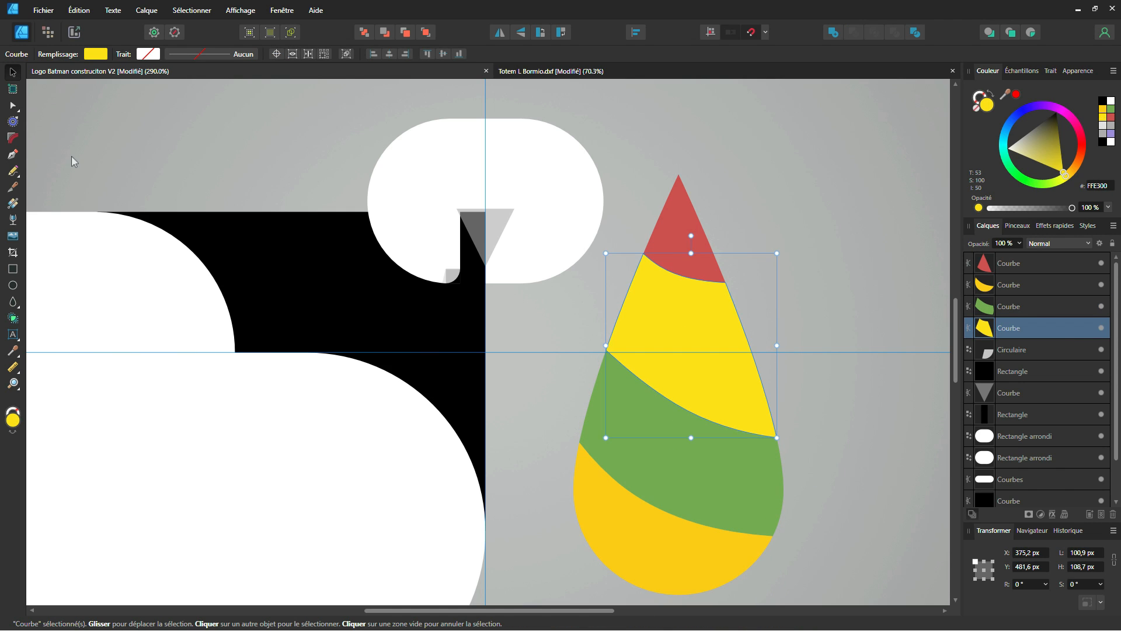
click(55, 170)
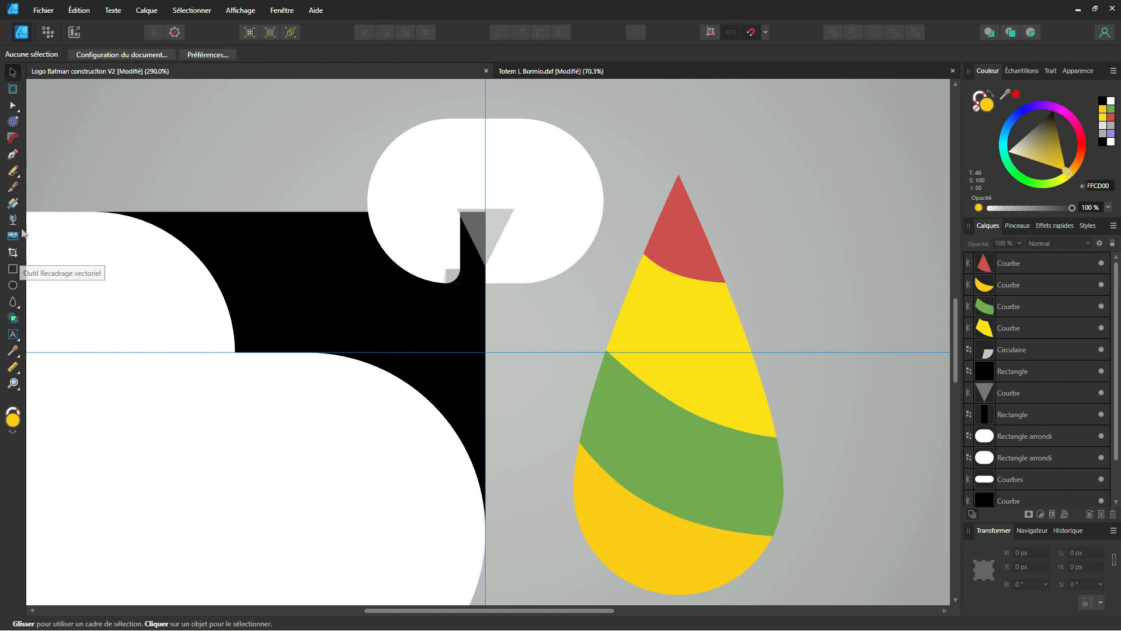
- Paint a black Acrylics brush stroke about 30 by 130 px over the teardrop and set its width to 3.7 pt
key(n)
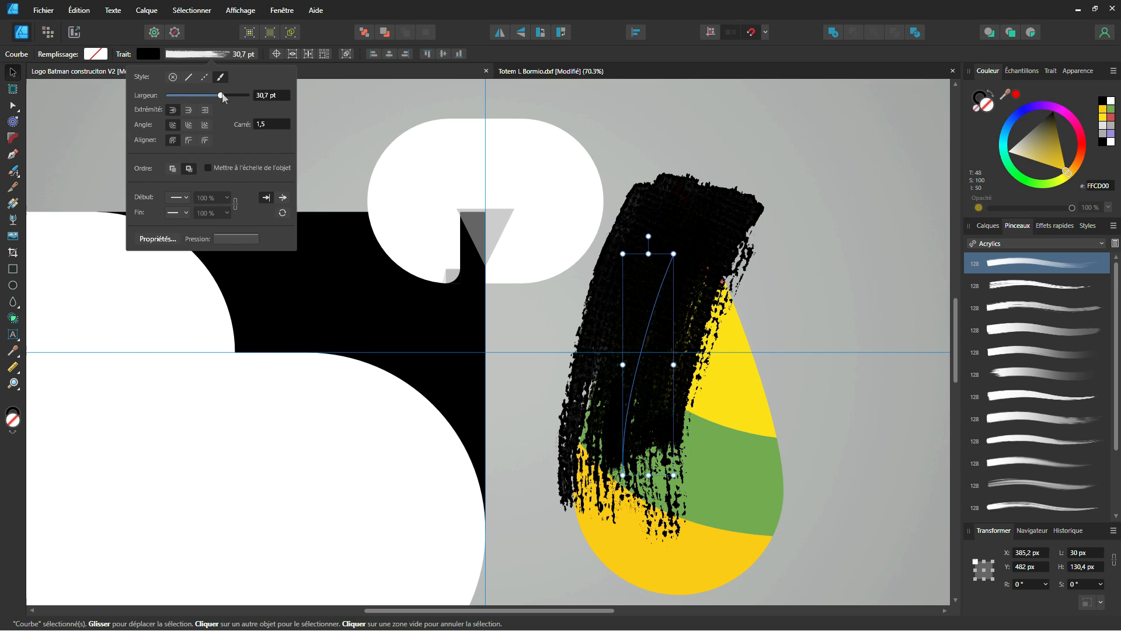
drag(222, 96, 192, 100)
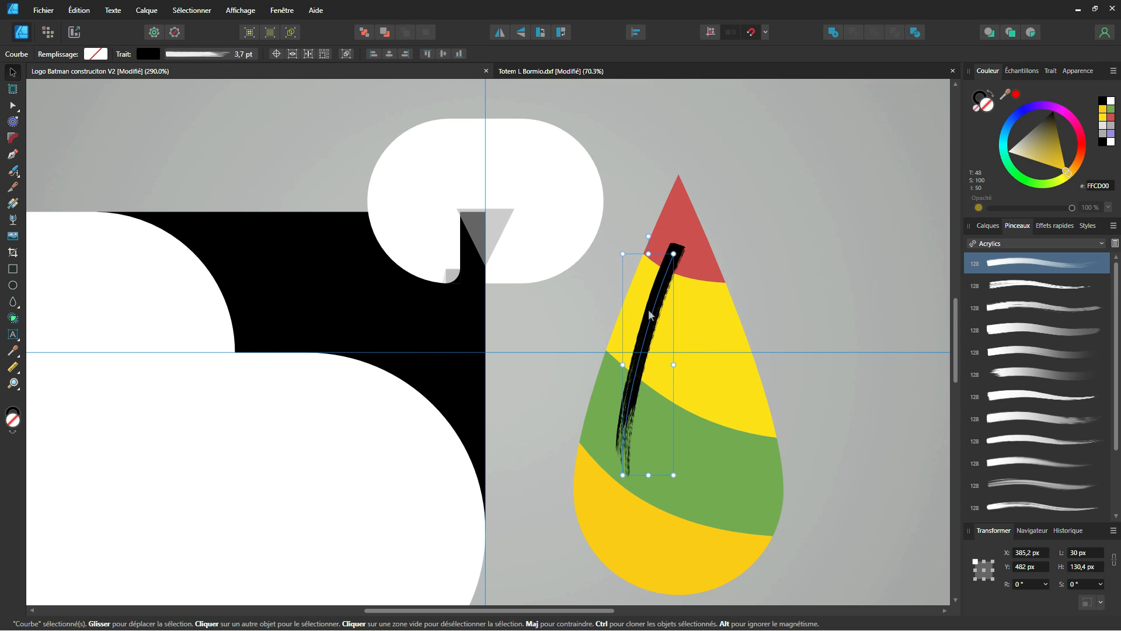
- Move the brush stroke closer to the teardrop's left edge and pull its bottom node down to lengthen it
drag(648, 383, 633, 397)
key(a)
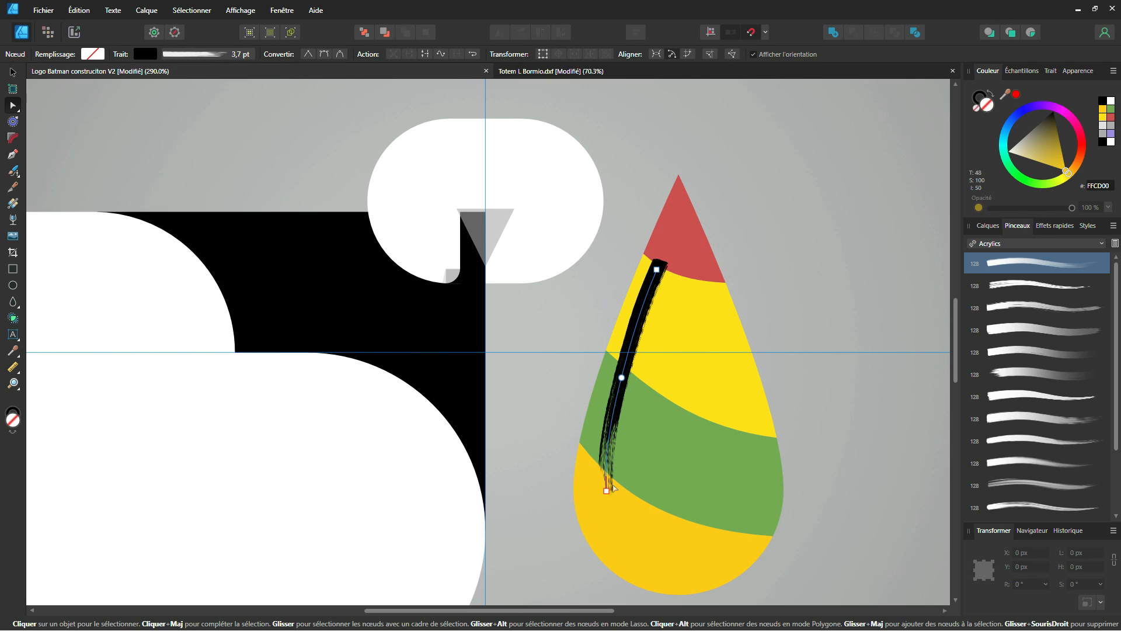
click(606, 506)
drag(606, 506, 606, 517)
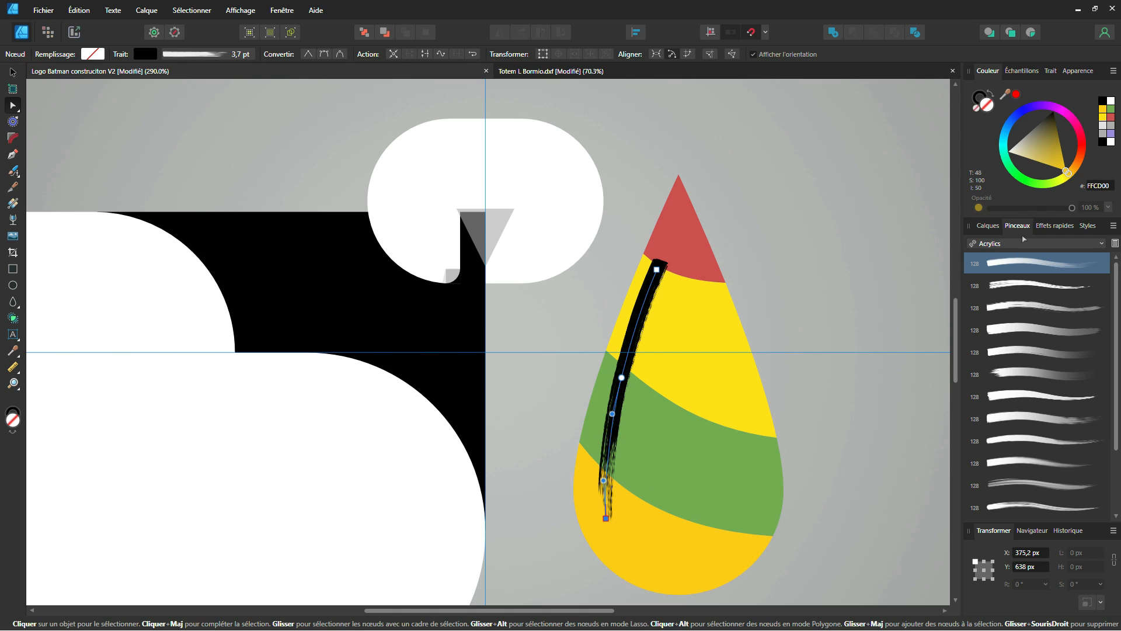
- Change the brush stroke's colour to white
click(985, 99)
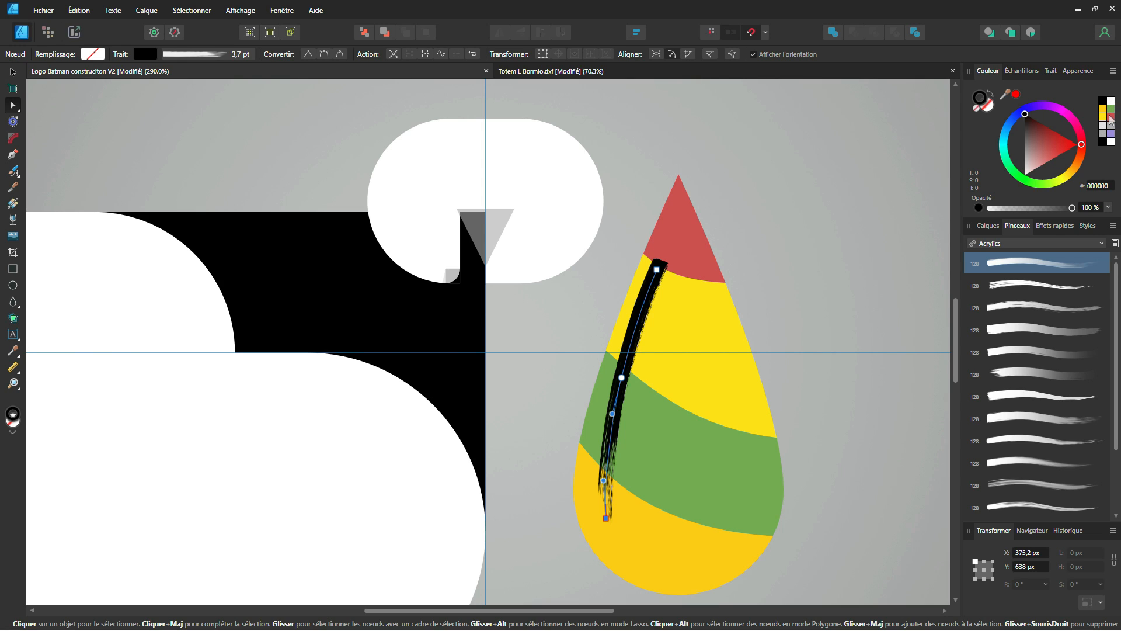
click(1111, 143)
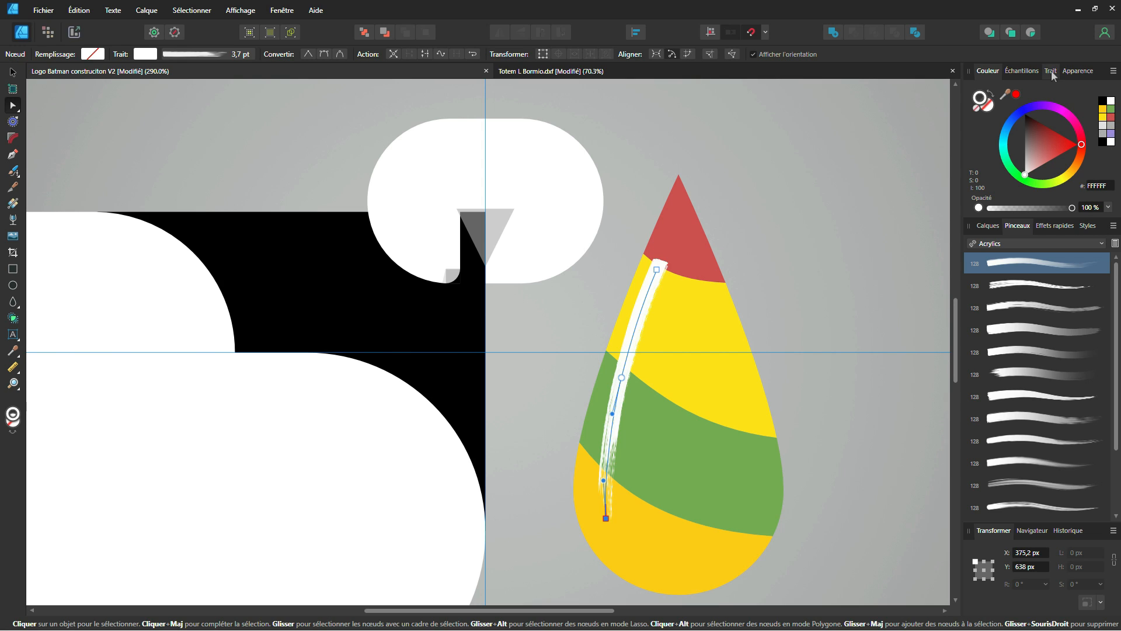
- Compare the recent colours offered with the swatches to those offered beside the colour wheel
click(1021, 70)
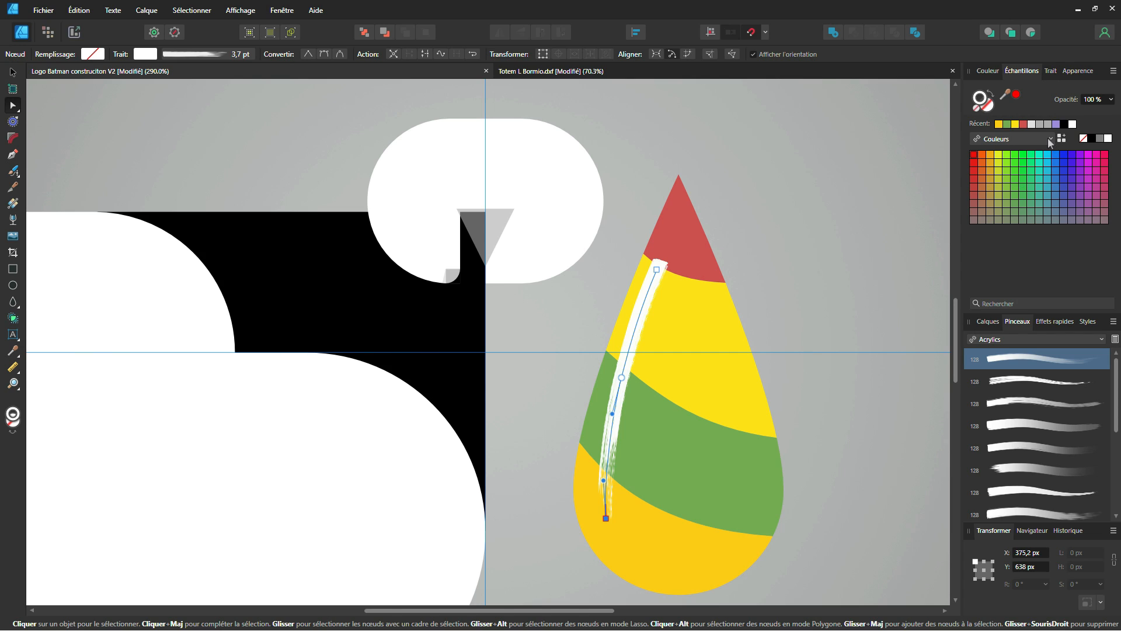
click(987, 71)
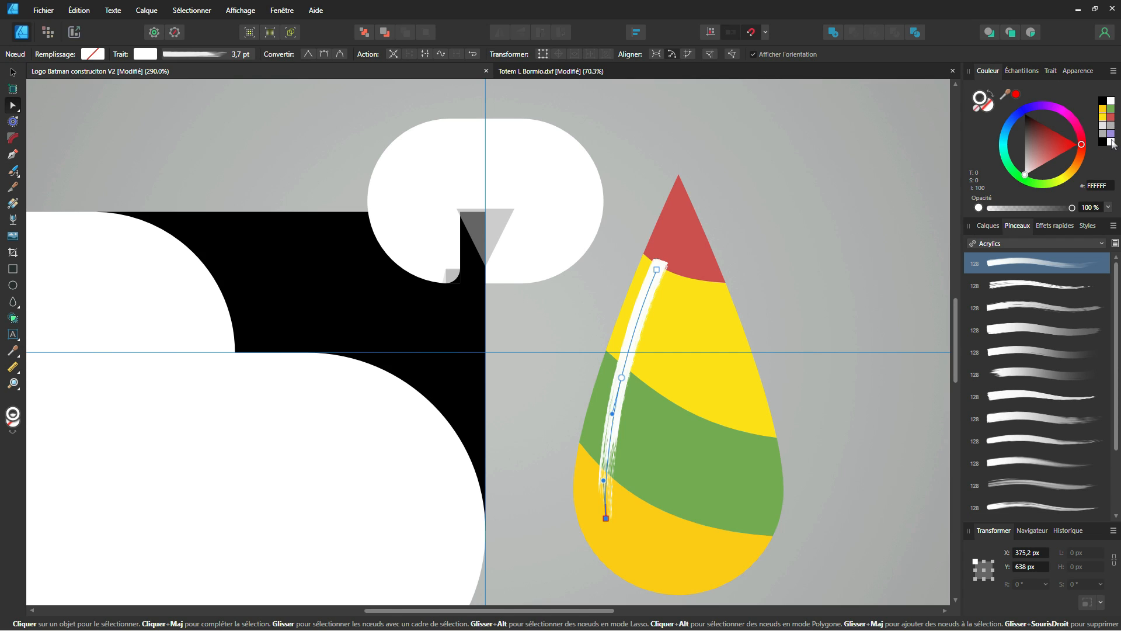
click(1012, 71)
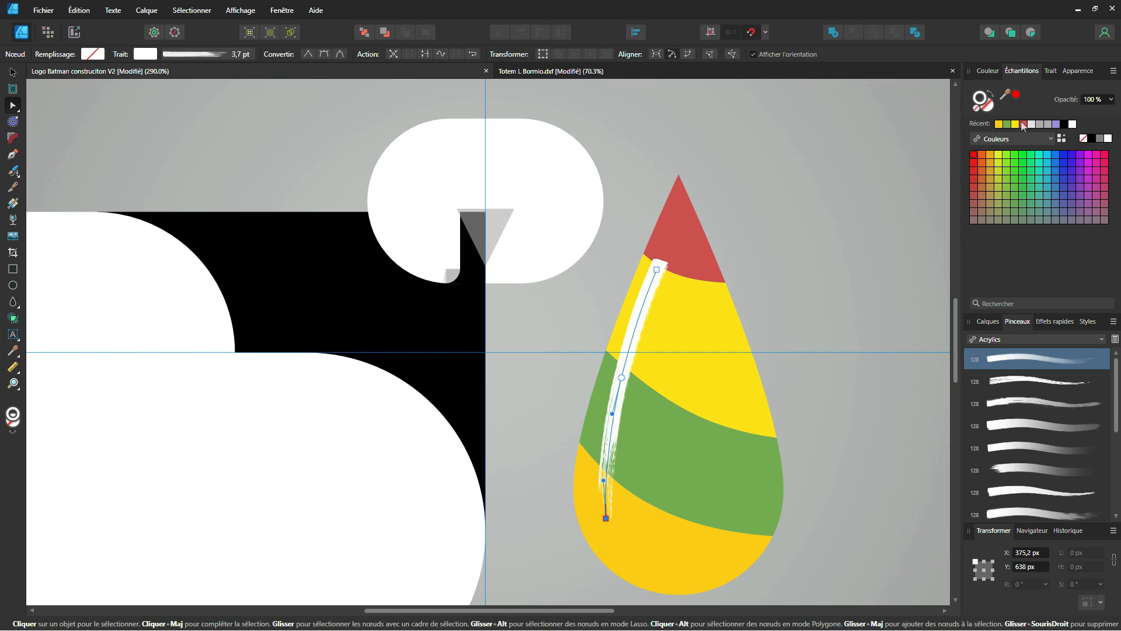
click(987, 71)
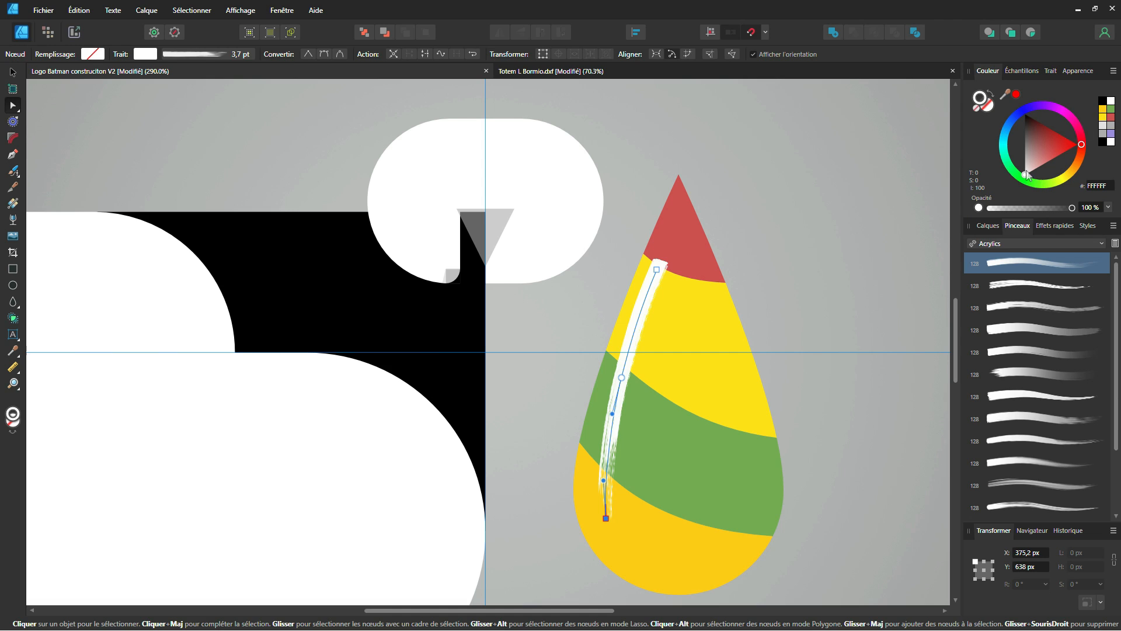
- Try a purple brush stroke and the RGB slider display, and return to the colour wheel and white
mouse_move(1031, 179)
mouse_down()
mouse_move(1081, 146)
mouse_move(1016, 118)
mouse_move(1043, 138)
mouse_up()
click(1113, 70)
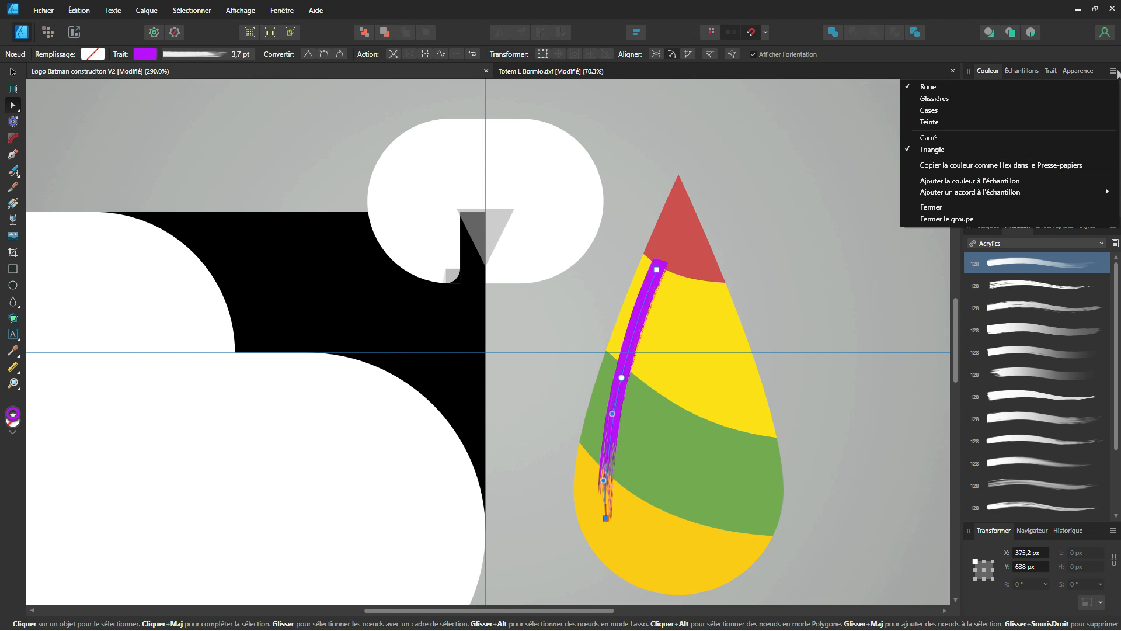
click(935, 99)
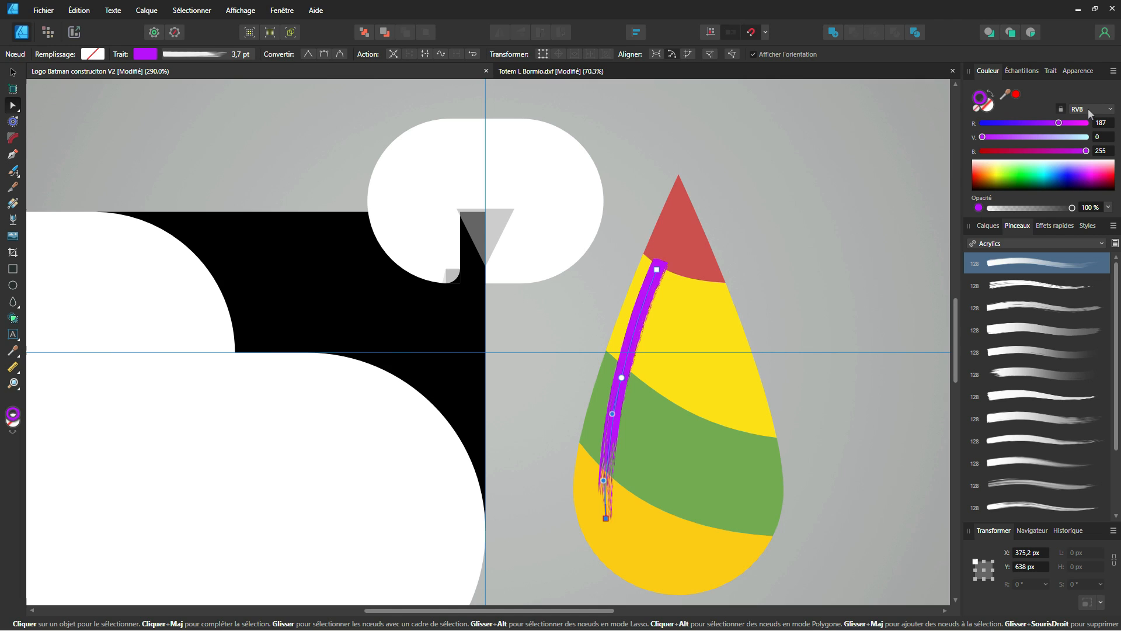
click(1113, 71)
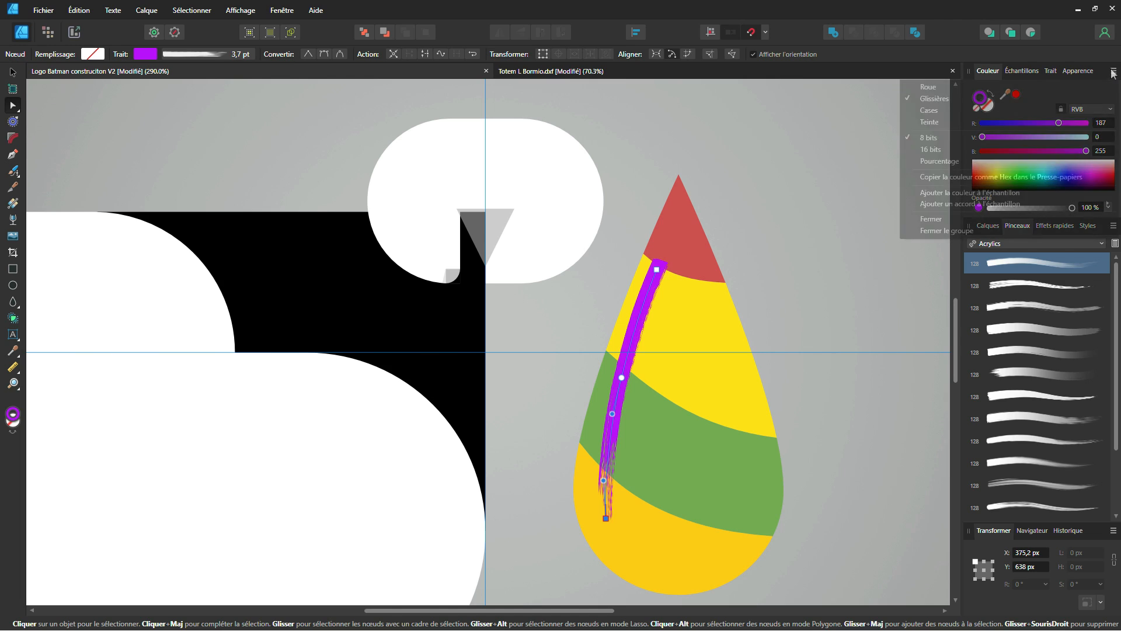
click(927, 86)
click(1112, 142)
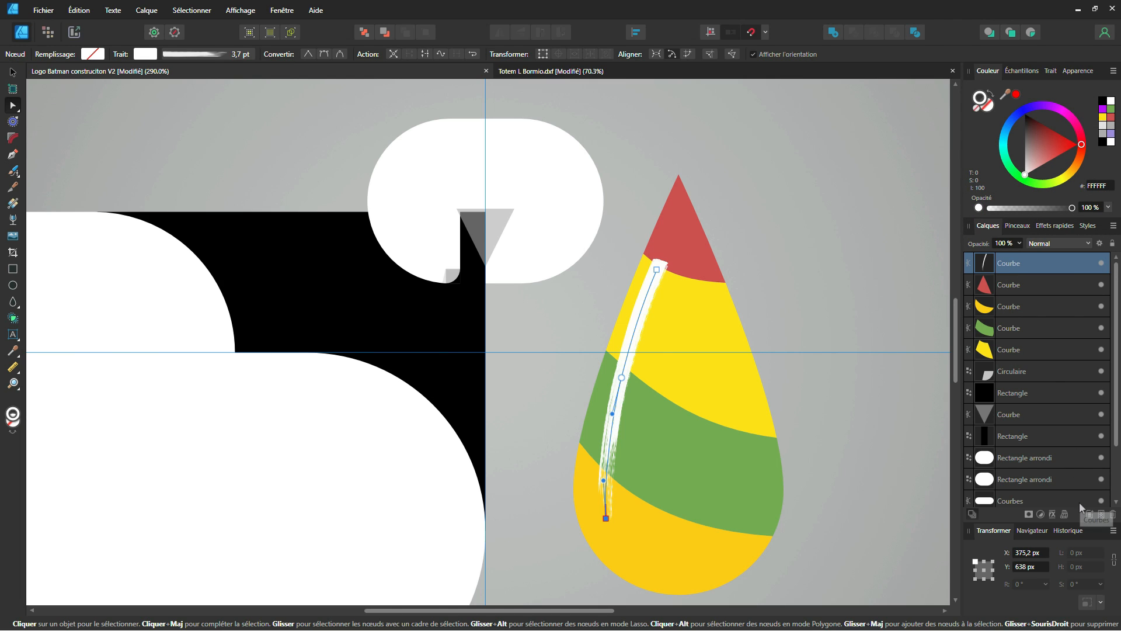
- Apply a Gaussian blur layer effect with a 3.4 px radius to the white brush stroke on the teardrop
click(1053, 515)
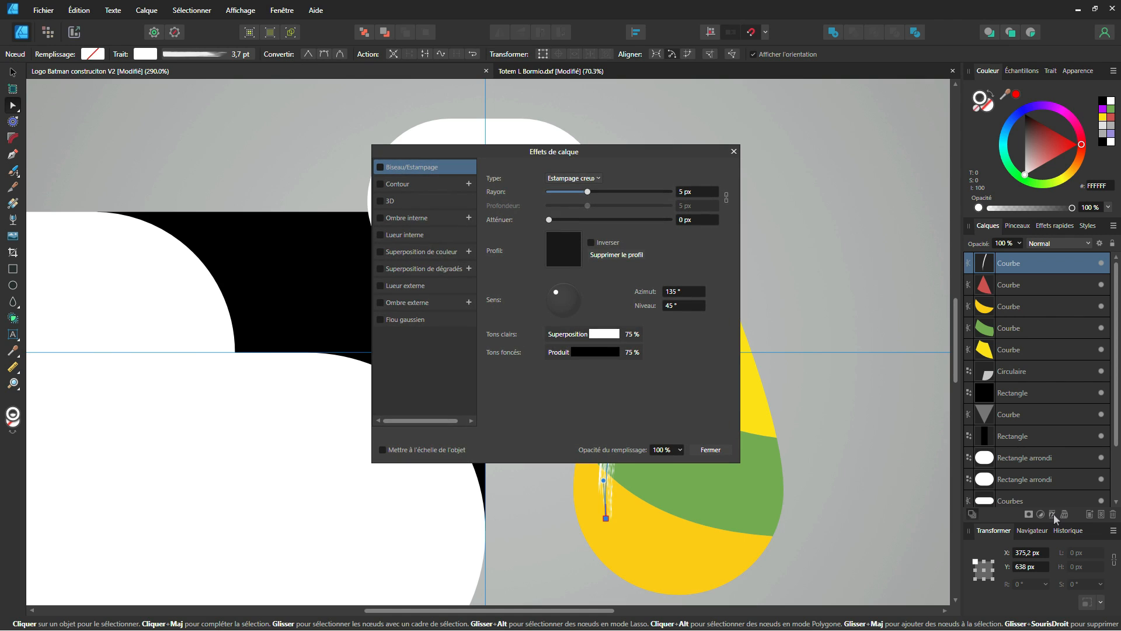
drag(573, 149, 361, 225)
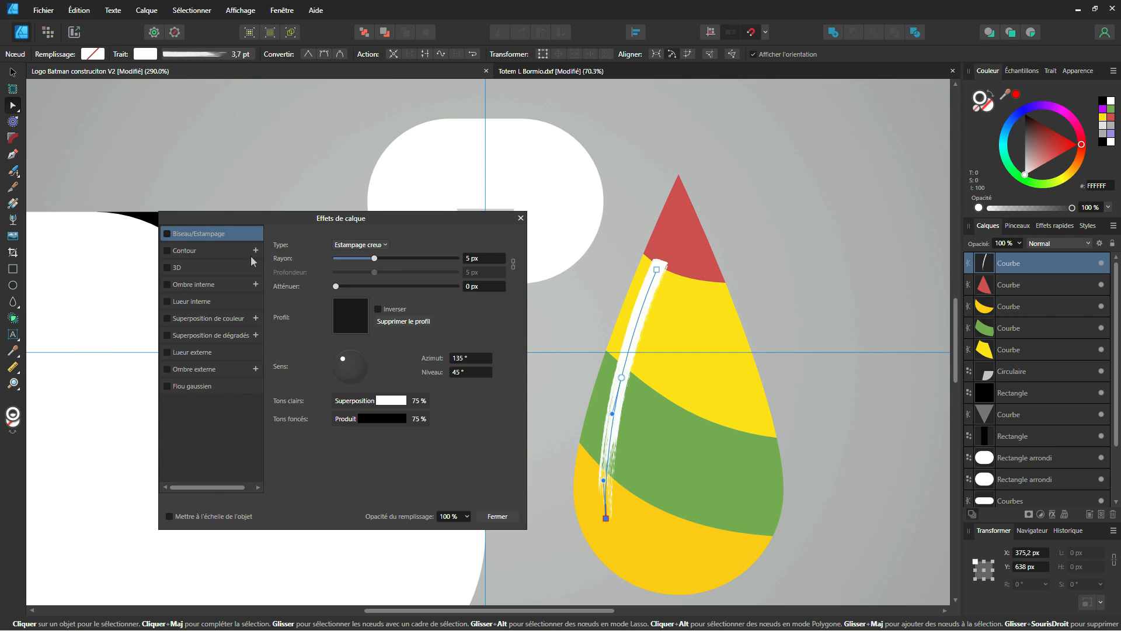
click(199, 386)
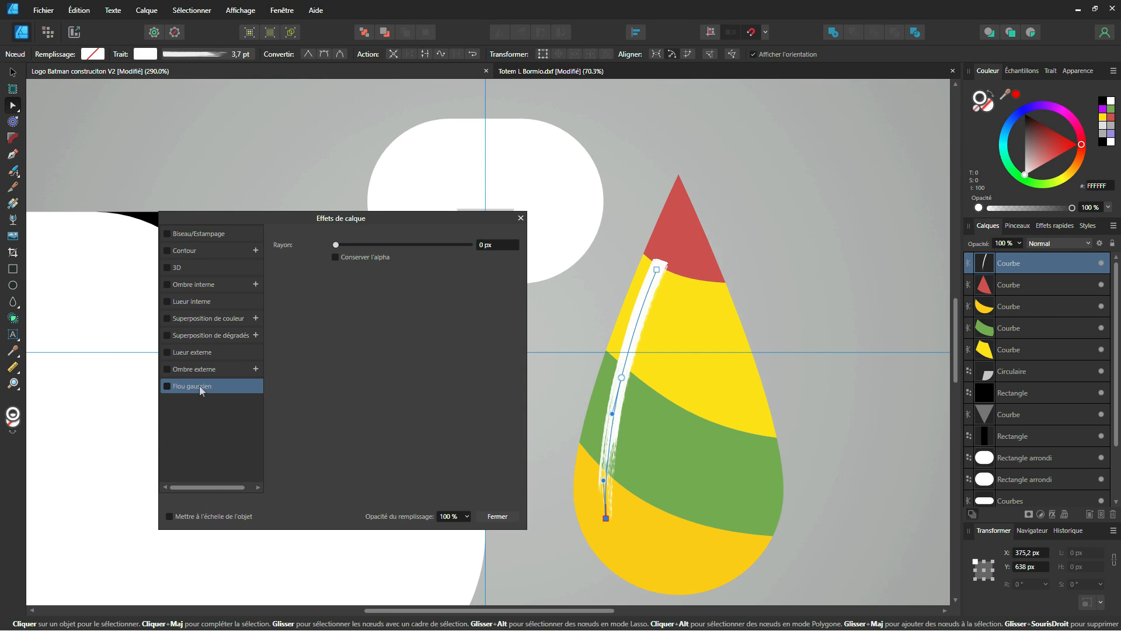
drag(344, 245, 374, 246)
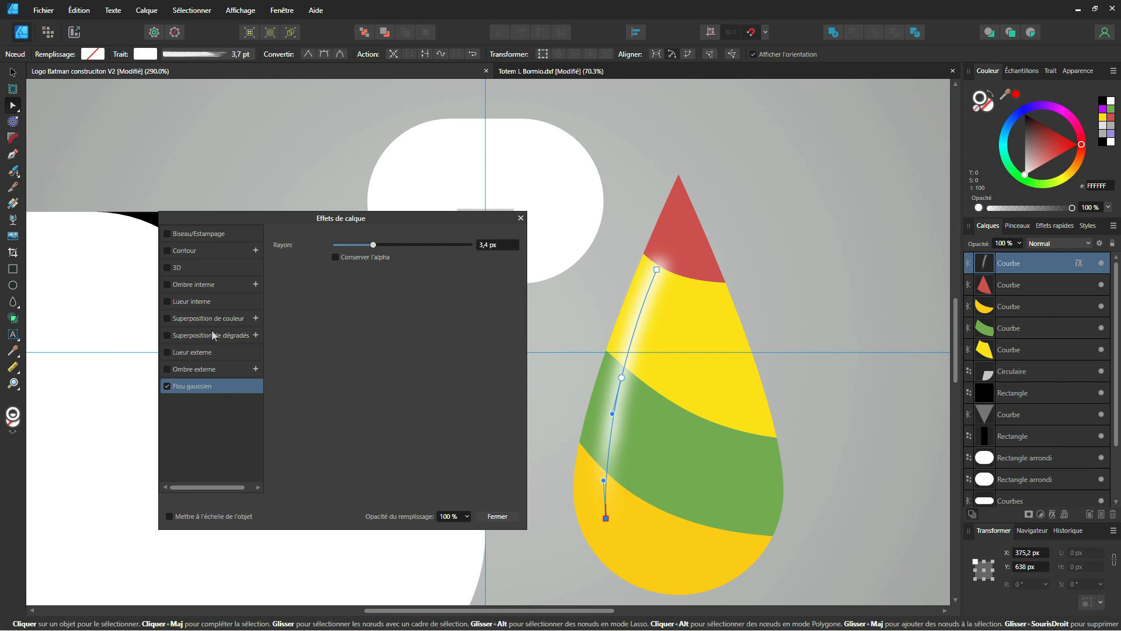
click(229, 286)
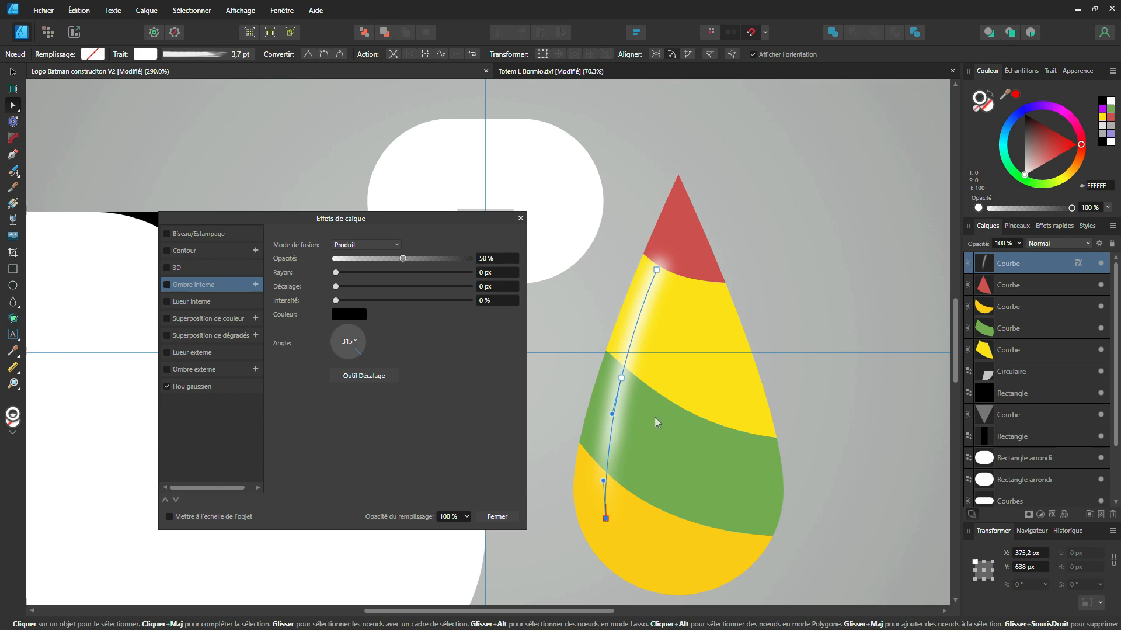
- Try an outer shadow with a 14.7 px offset on the teardrop's red tip
click(707, 277)
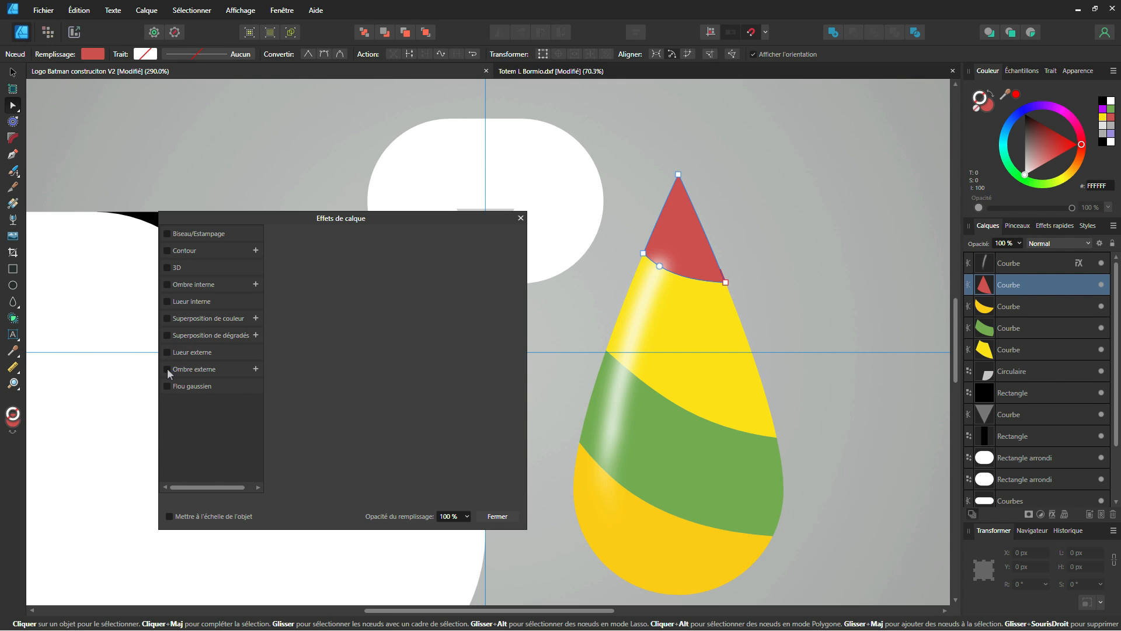
click(216, 370)
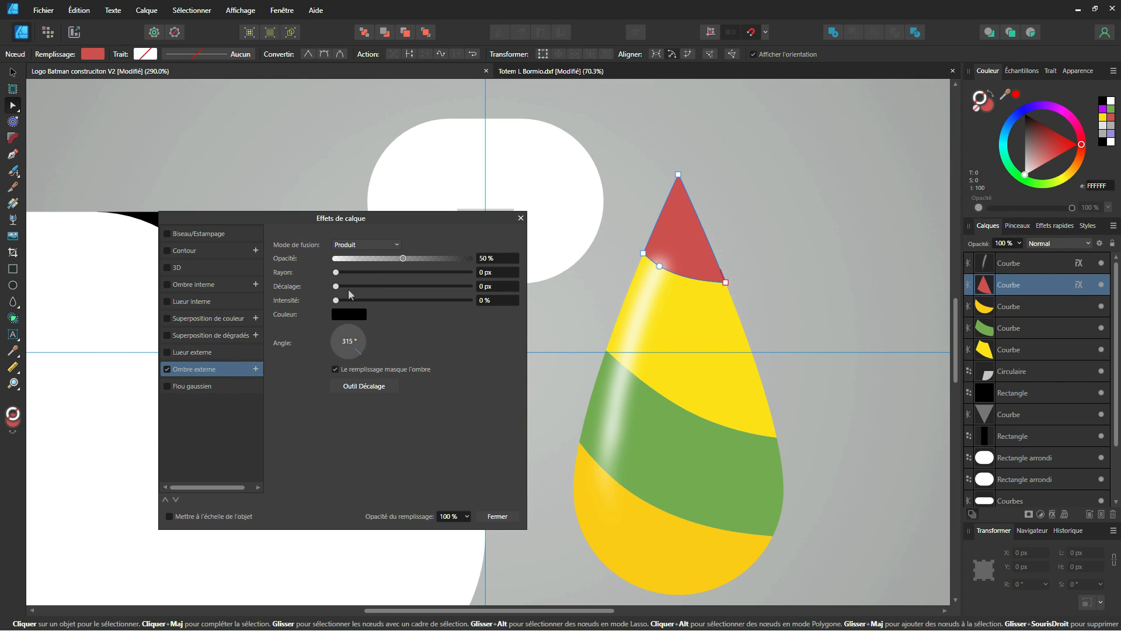
drag(336, 286, 401, 295)
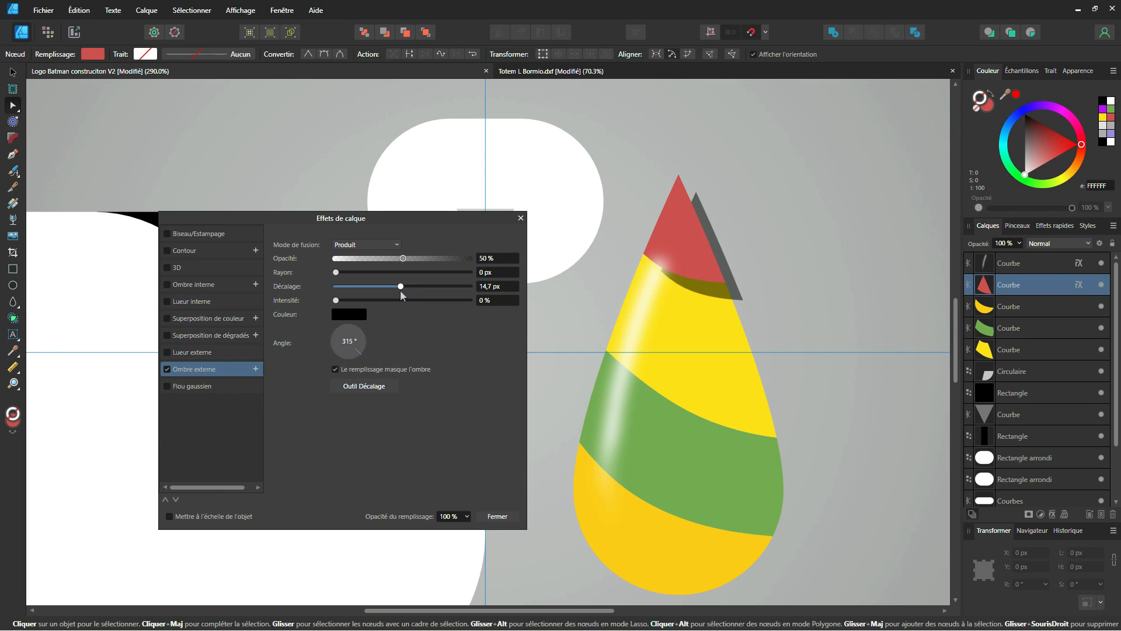
- Try a second outer shadow on the red tip with 52 % opacity and a 25.3 px offset, and close the layer effects
click(255, 370)
click(233, 386)
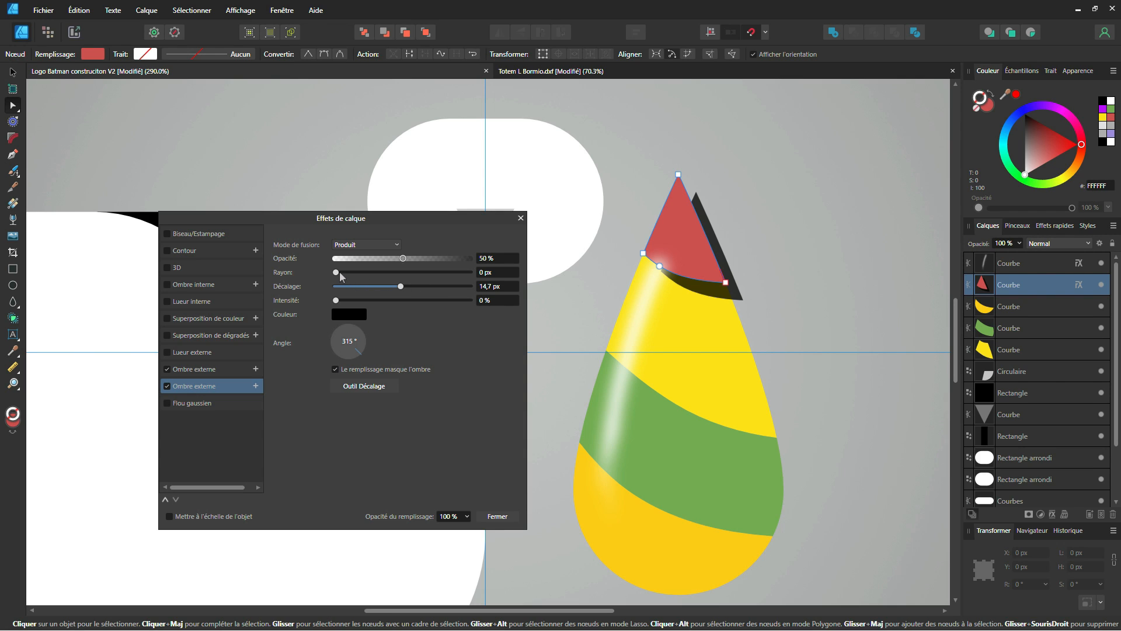
drag(406, 260, 419, 292)
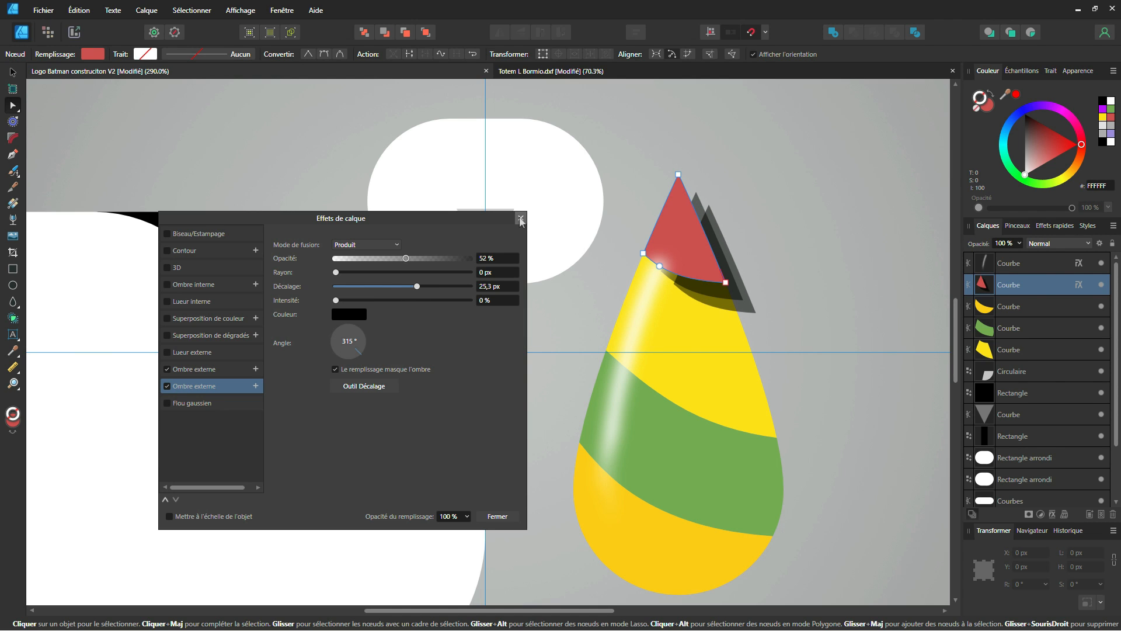
click(521, 219)
- Undo the shadow offsets on the teardrop's red tip and clear the selection
scroll(646, 298, down, 3)
scroll(646, 298, up, 2)
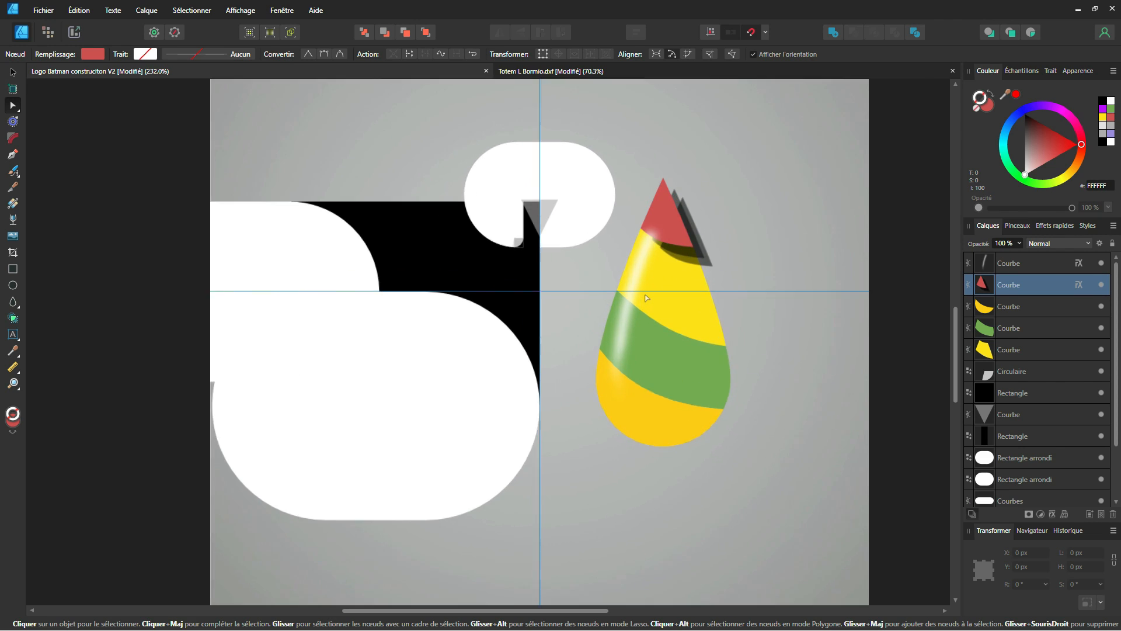
scroll(646, 298, up, 1)
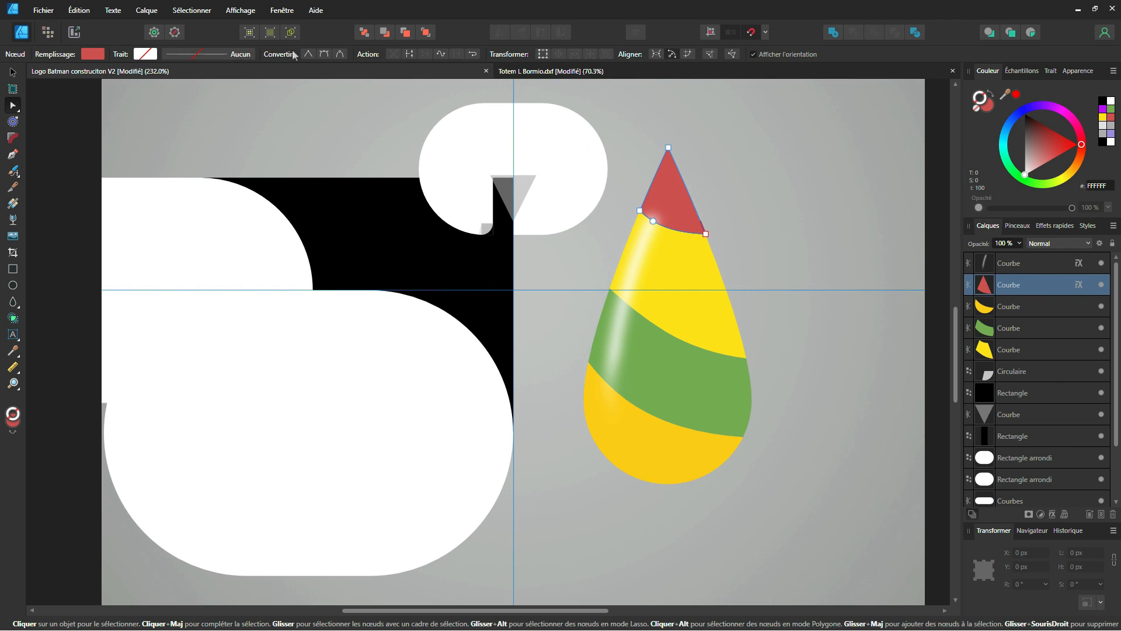
click(12, 72)
key(ctrl+d)
scroll(663, 310, down, 1)
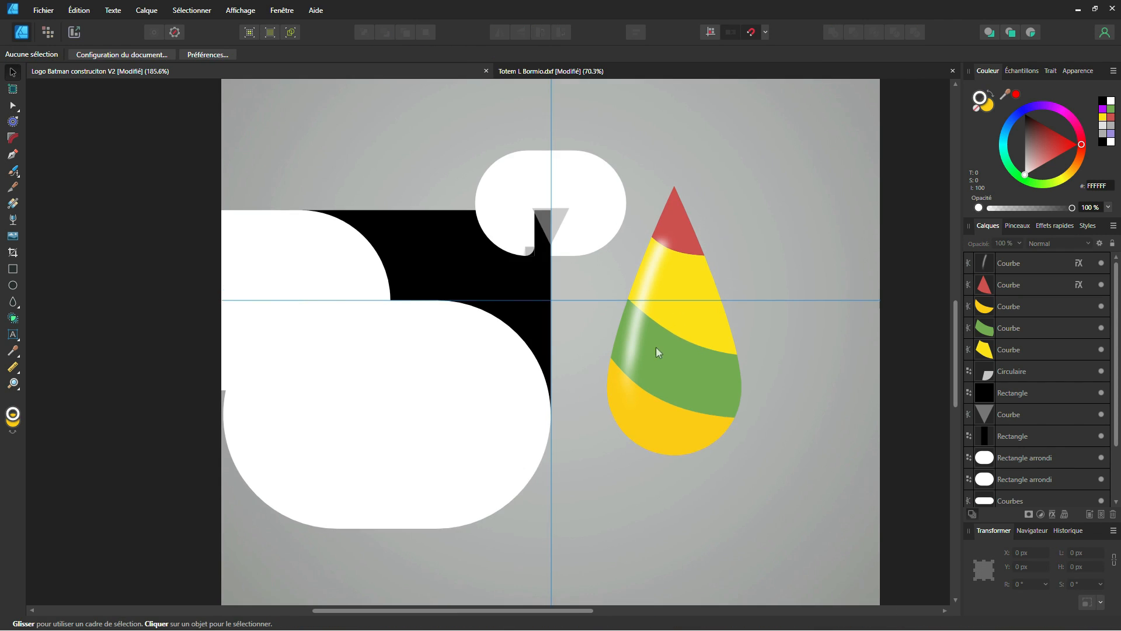
- Try selecting the half logo's overlapping shapes one by one: white rounded shapes, black shapes, triangle and small corner pieces
scroll(656, 346, left, 3)
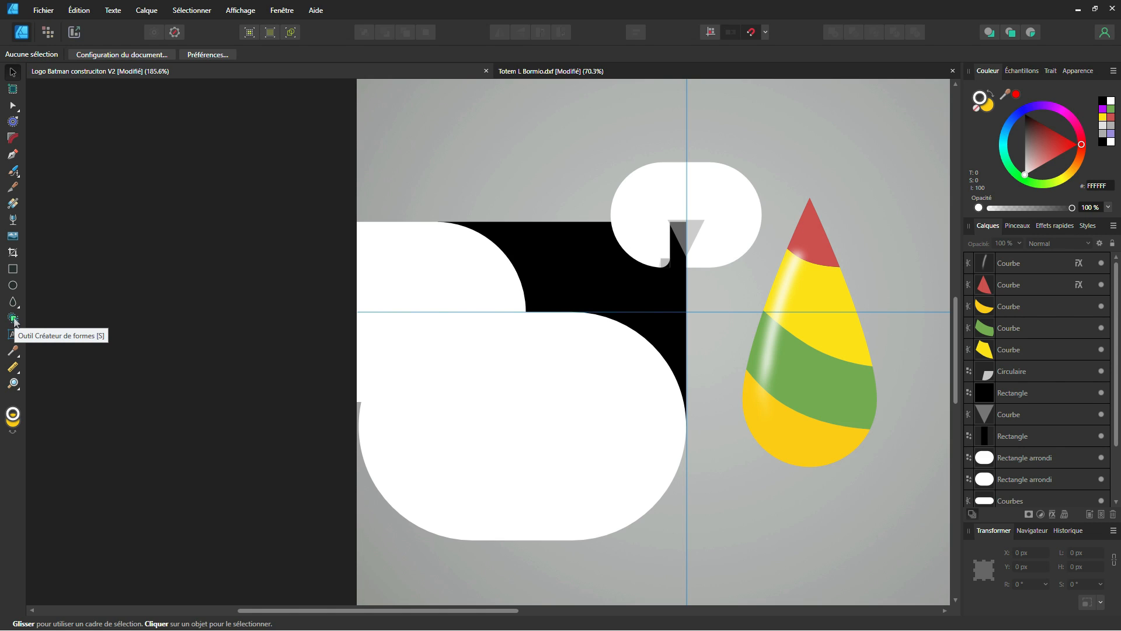
click(13, 318)
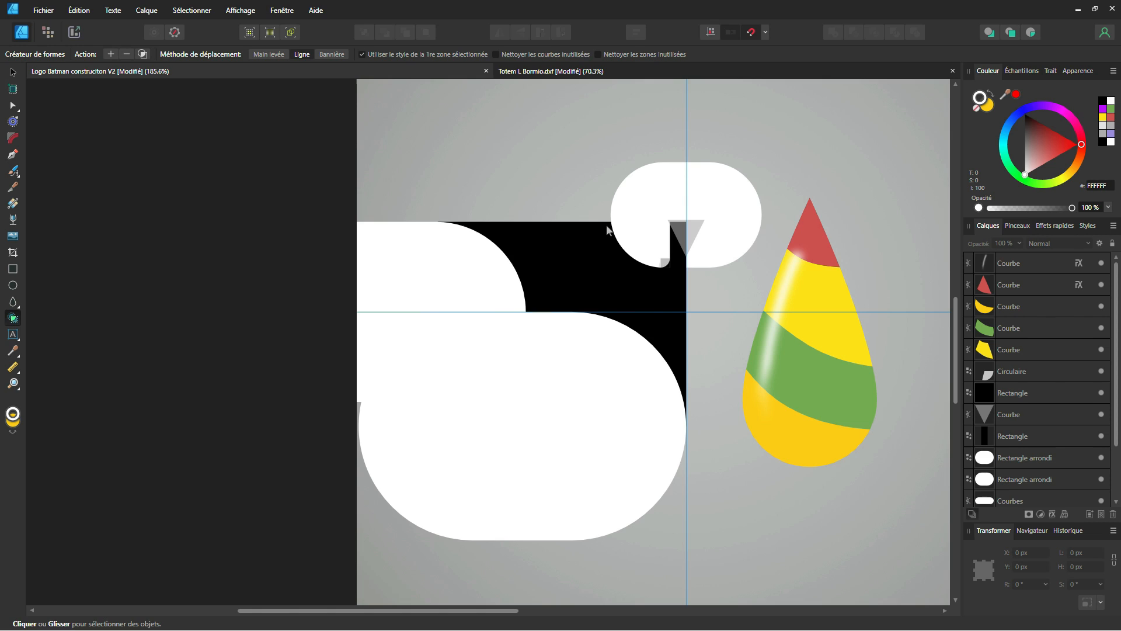
click(12, 72)
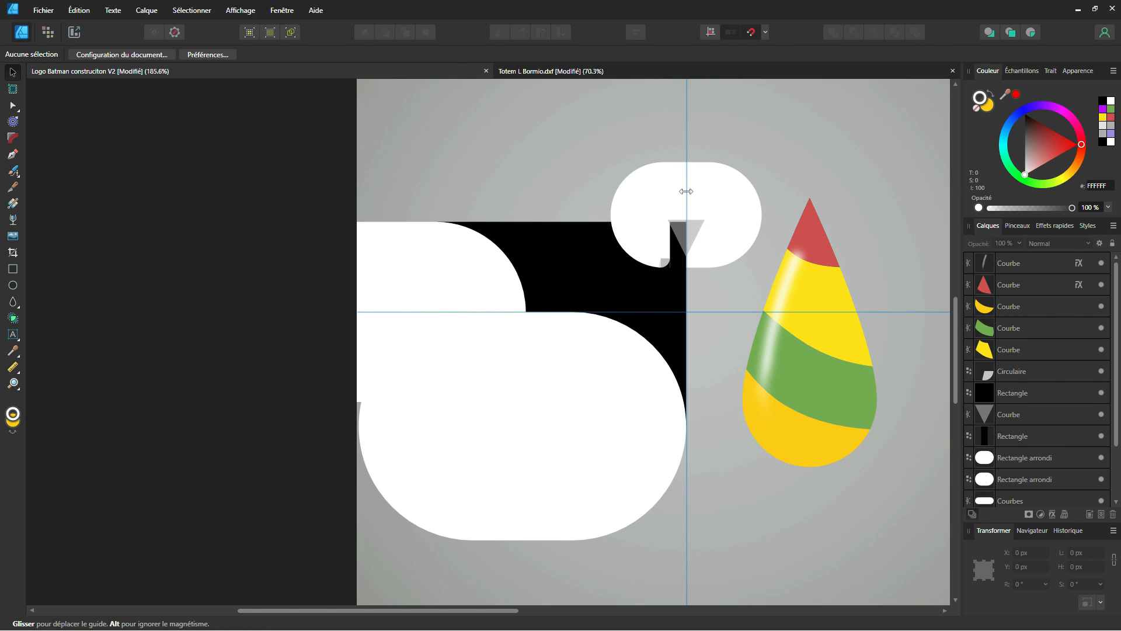
click(654, 234)
shift+click(483, 297)
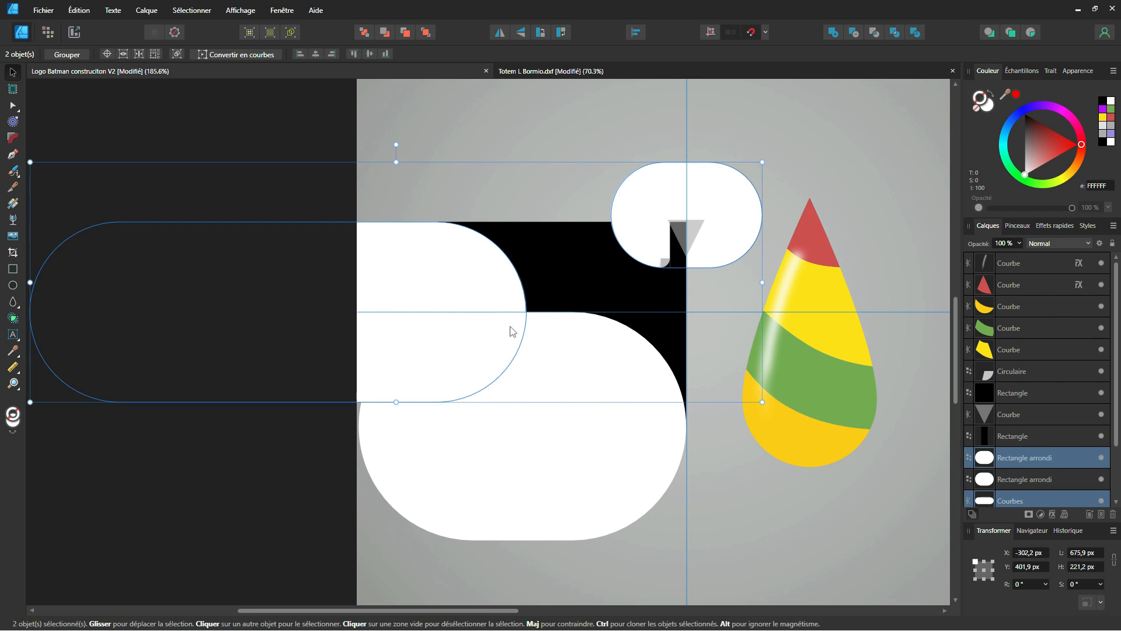
shift+click(558, 373)
shift+click(576, 272)
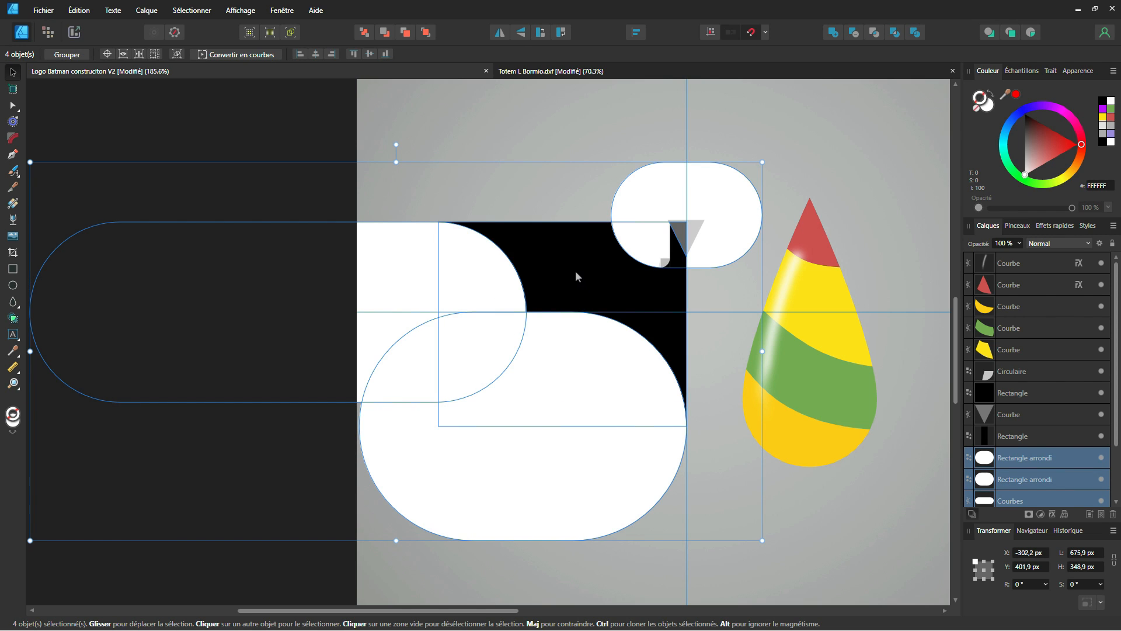
scroll(675, 256, up, 2)
shift+click(685, 253)
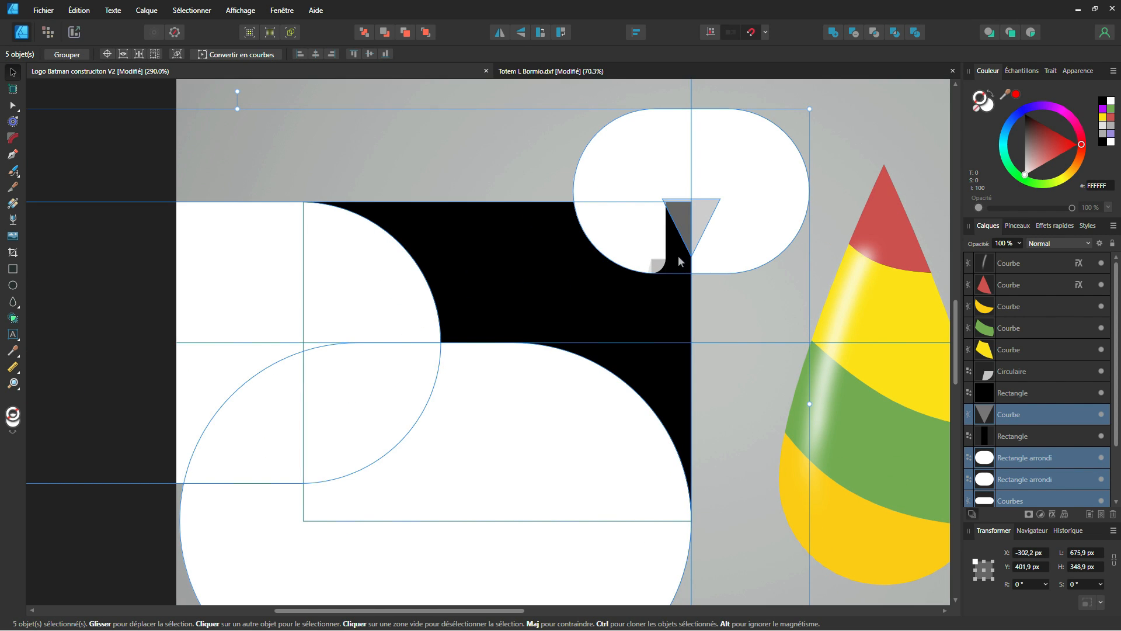
shift+click(679, 262)
shift+click(664, 270)
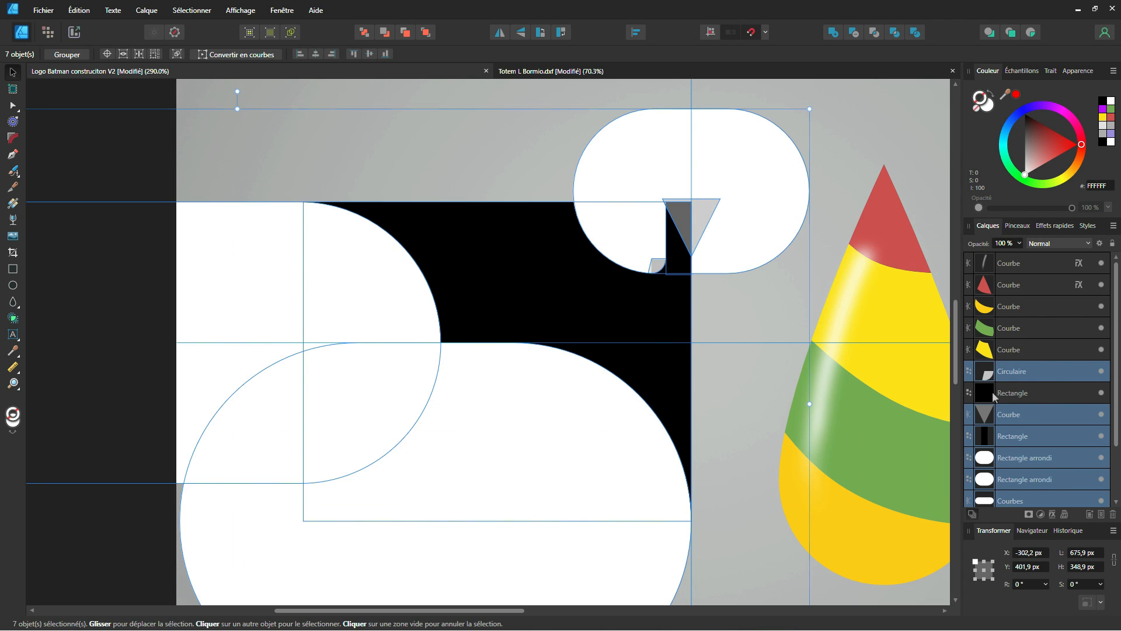
shift+click(987, 397)
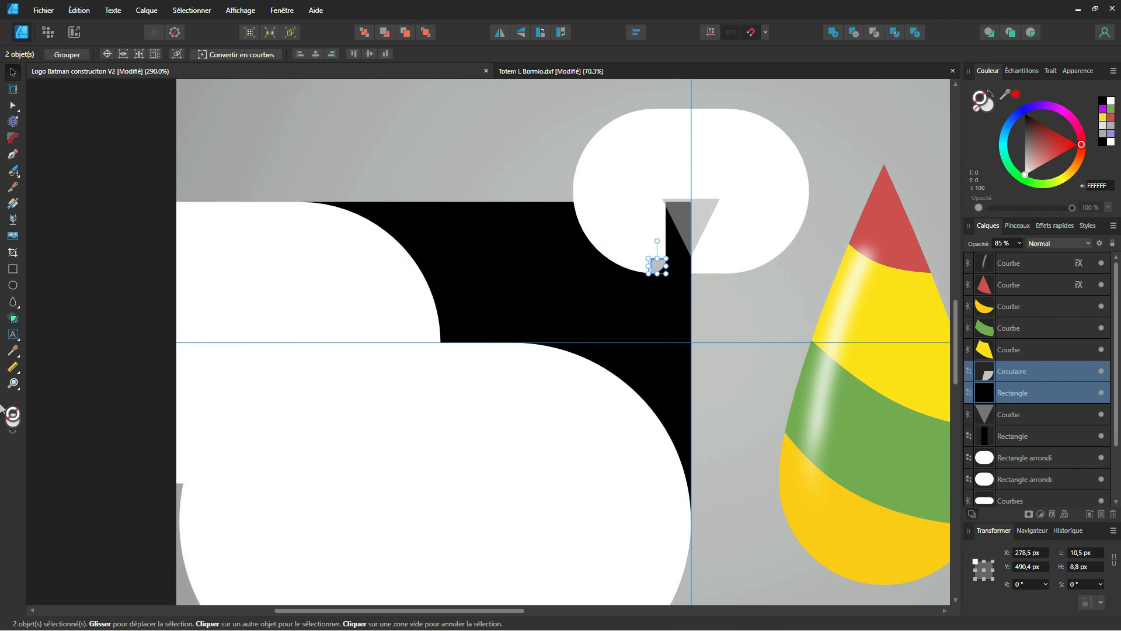
- Set the Shape Builder tool to add areas with the Line method and select all of the logo's unlocked shapes
click(13, 318)
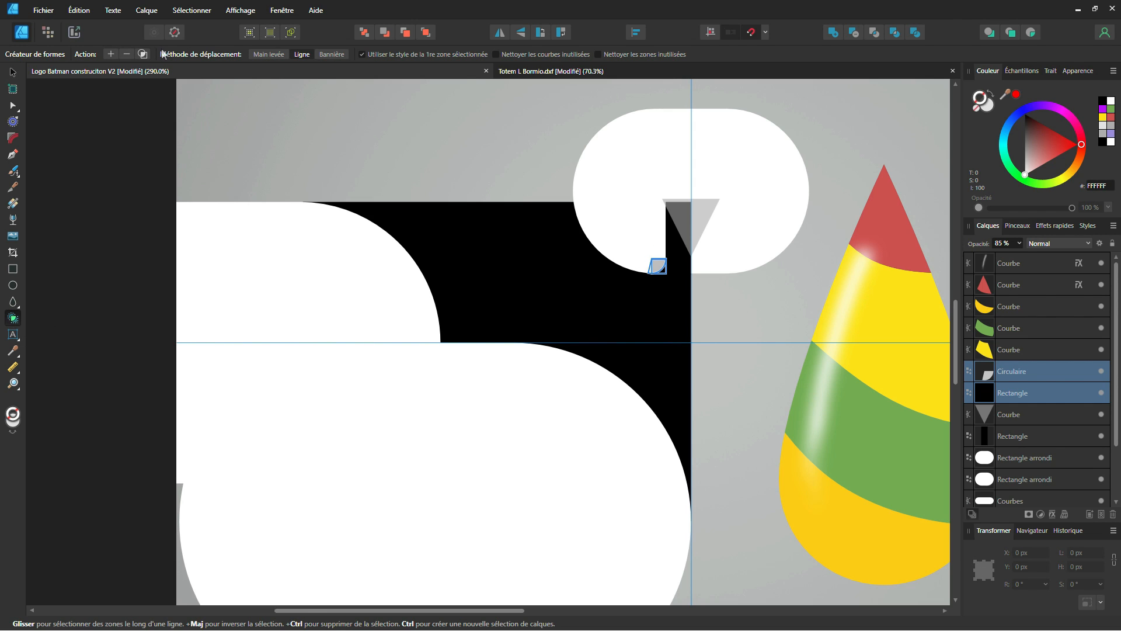
click(111, 53)
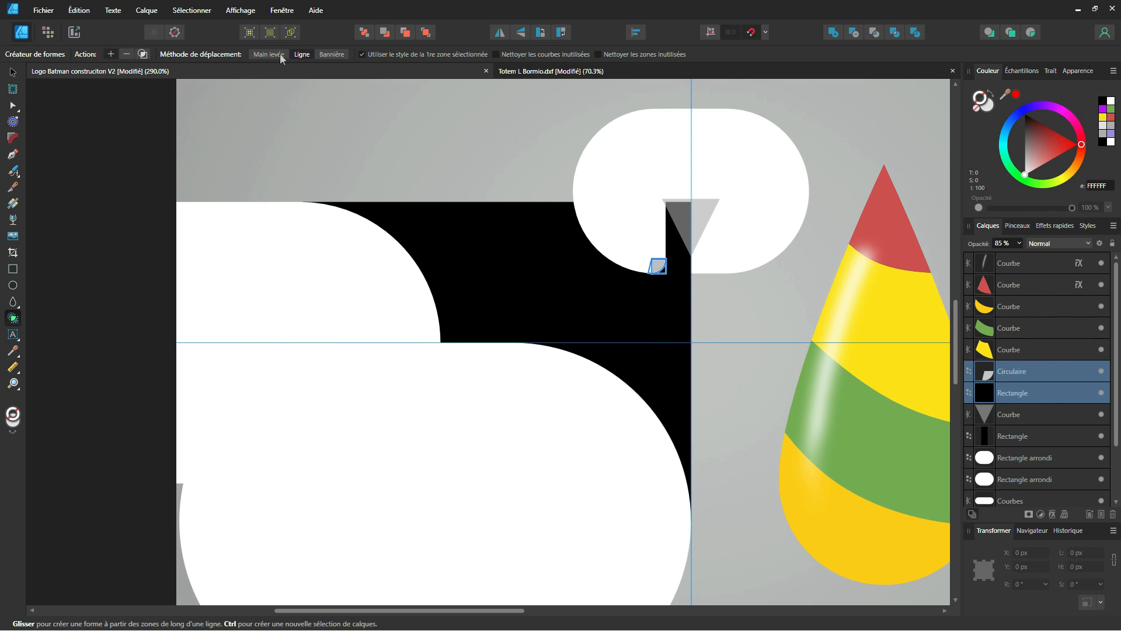
click(304, 54)
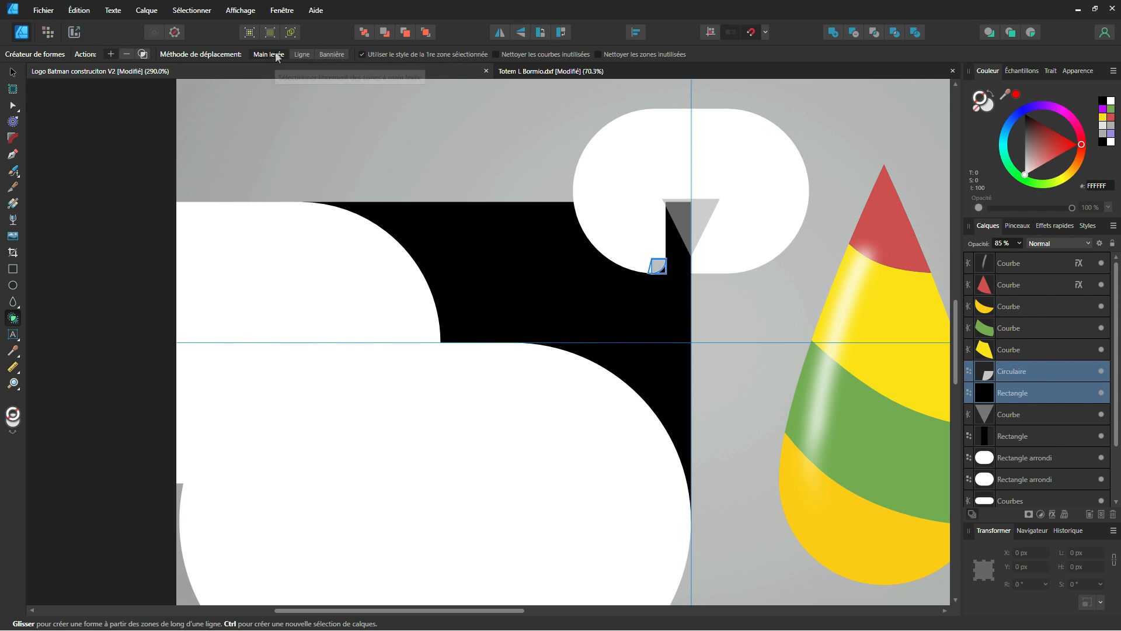
click(301, 53)
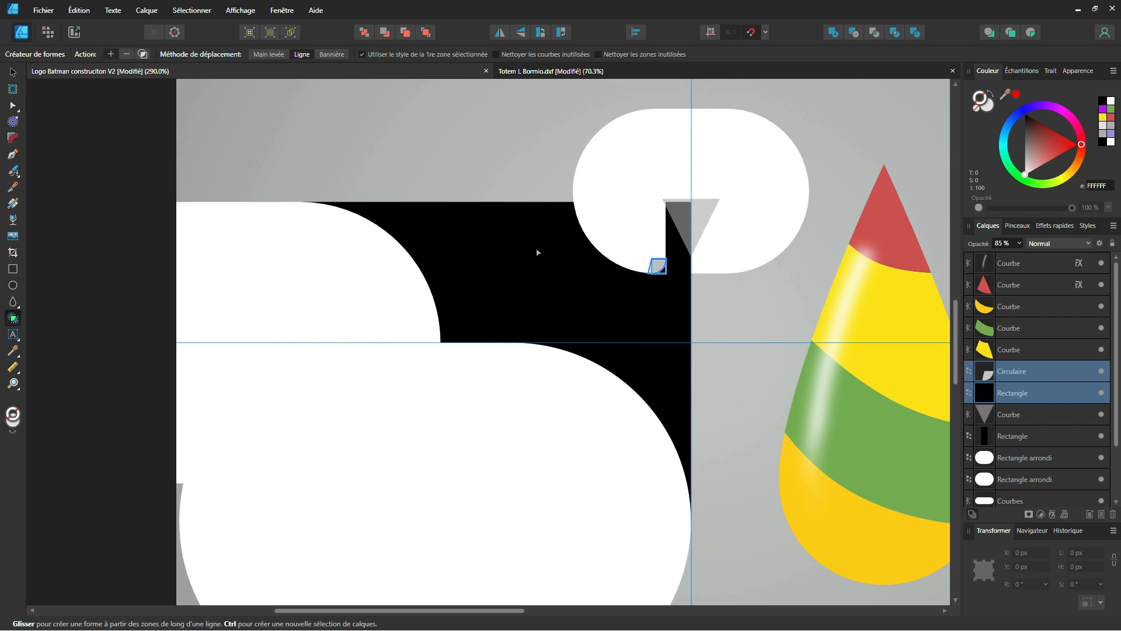
scroll(642, 363, up, 2)
scroll(688, 286, down, 3)
key(ctrl+a)
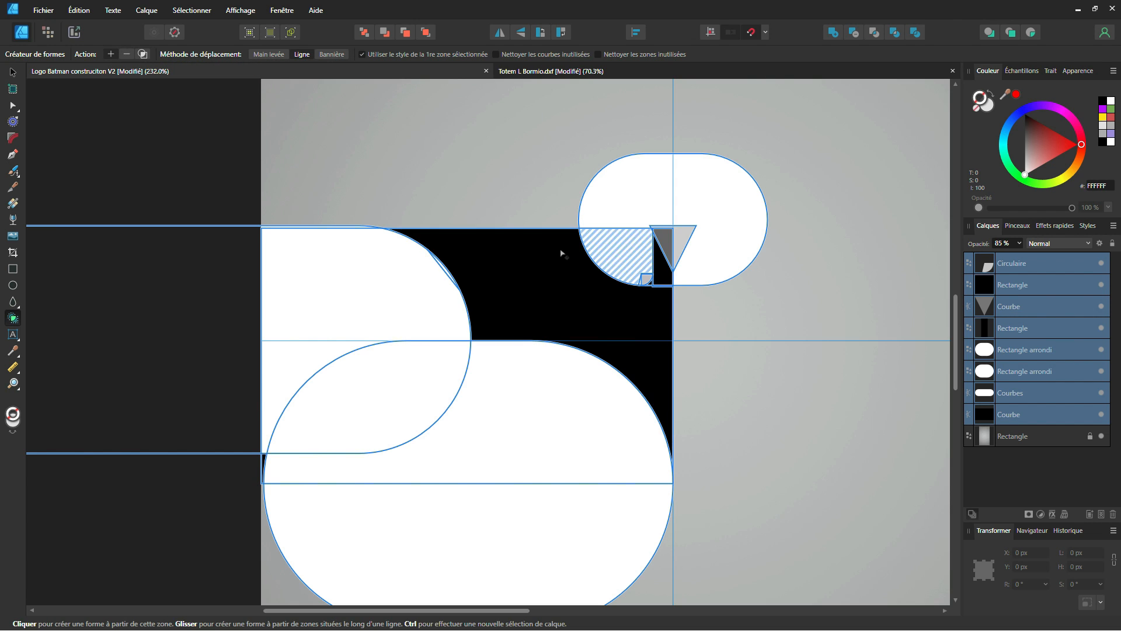
- Merge the black strip under the triangle and the small black corner areas into the main black shape with the Shape Builder
scroll(654, 251, up, 3)
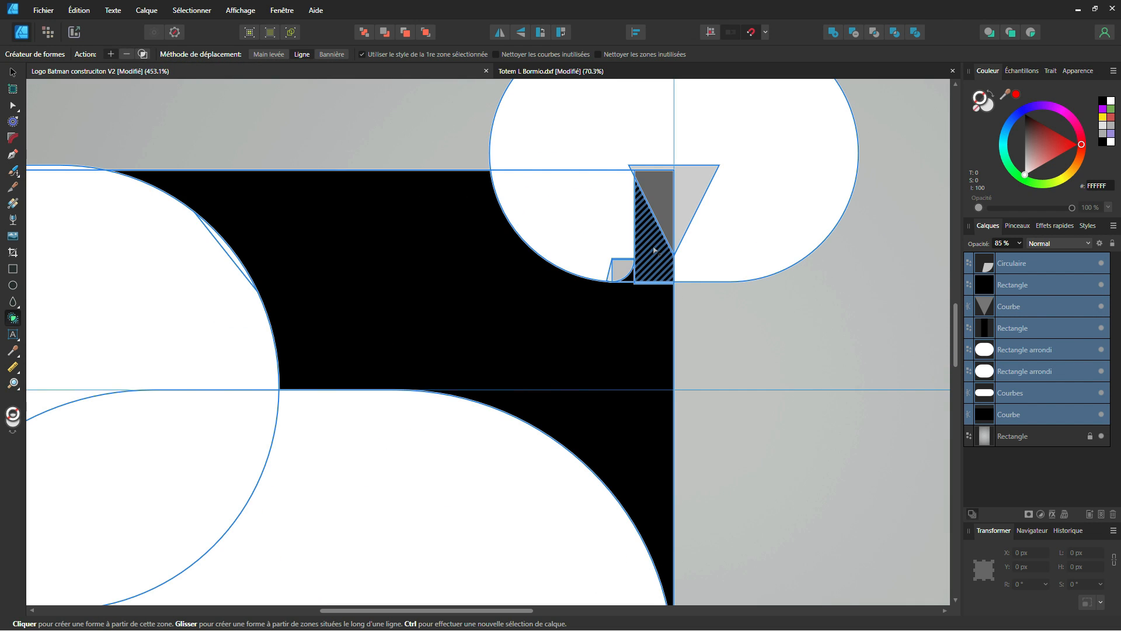
drag(655, 250, 656, 300)
scroll(651, 300, up, 4)
mouse_move(659, 352)
mouse_down()
mouse_move(618, 270)
mouse_move(608, 285)
mouse_up()
scroll(602, 304, up, 2)
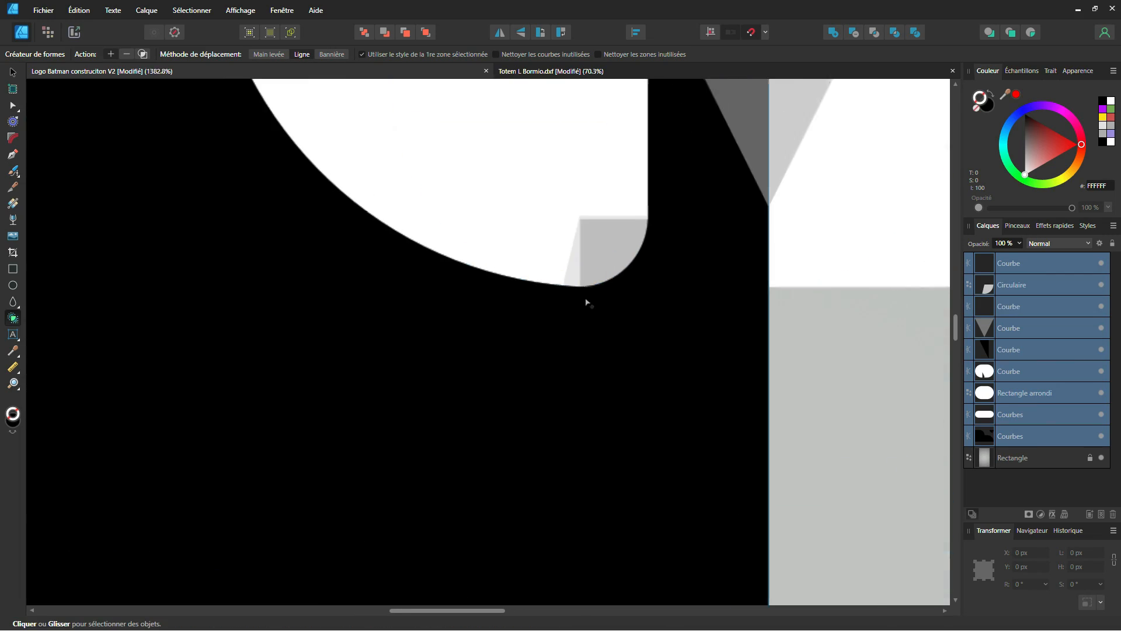
scroll(590, 309, up, 2)
mouse_move(597, 331)
mouse_down()
mouse_move(602, 279)
mouse_move(593, 348)
mouse_up()
scroll(591, 365, down, 9)
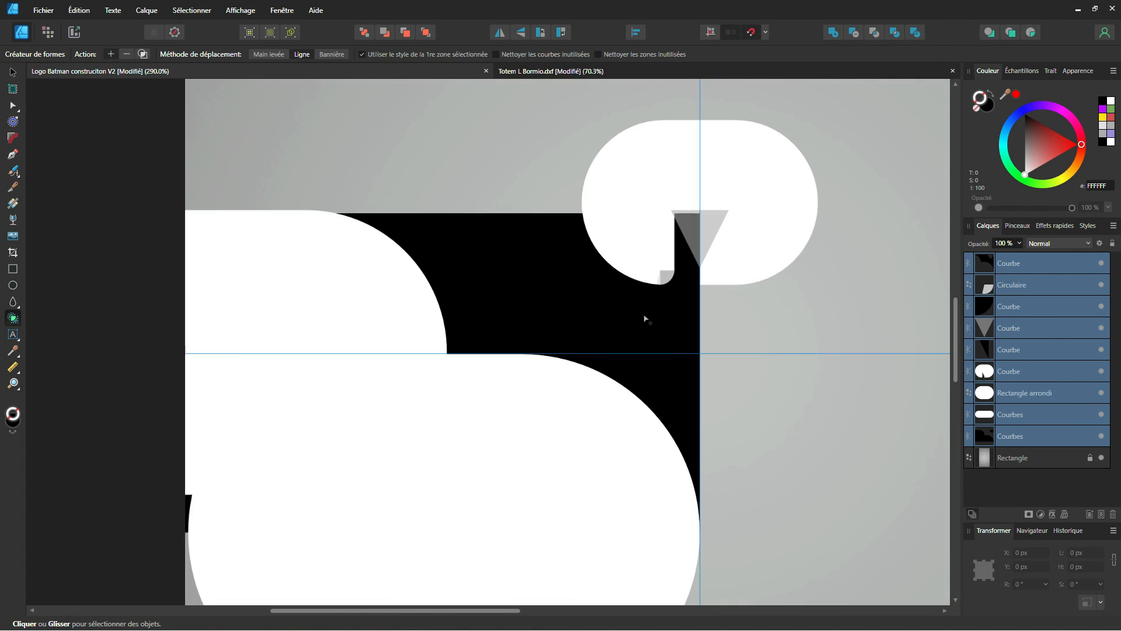
scroll(654, 326, down, 1)
scroll(483, 325, down, 1)
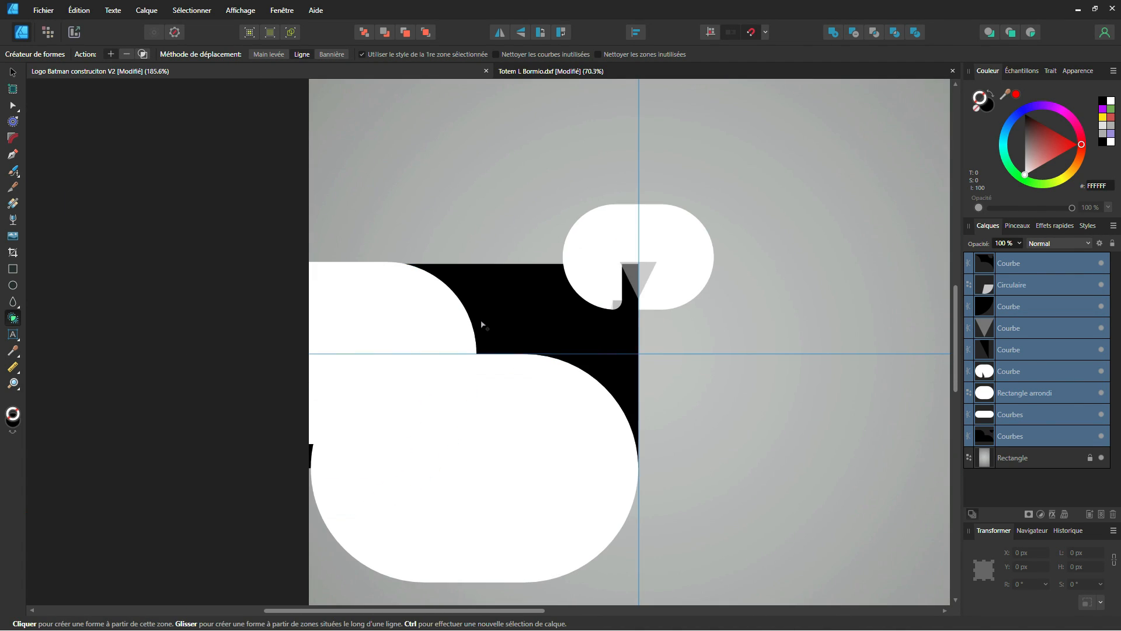
- Select the merged black half-bat shape and move it straight up, clear of the white construction shapes, to Y 201.5 px
scroll(483, 325, up, 6)
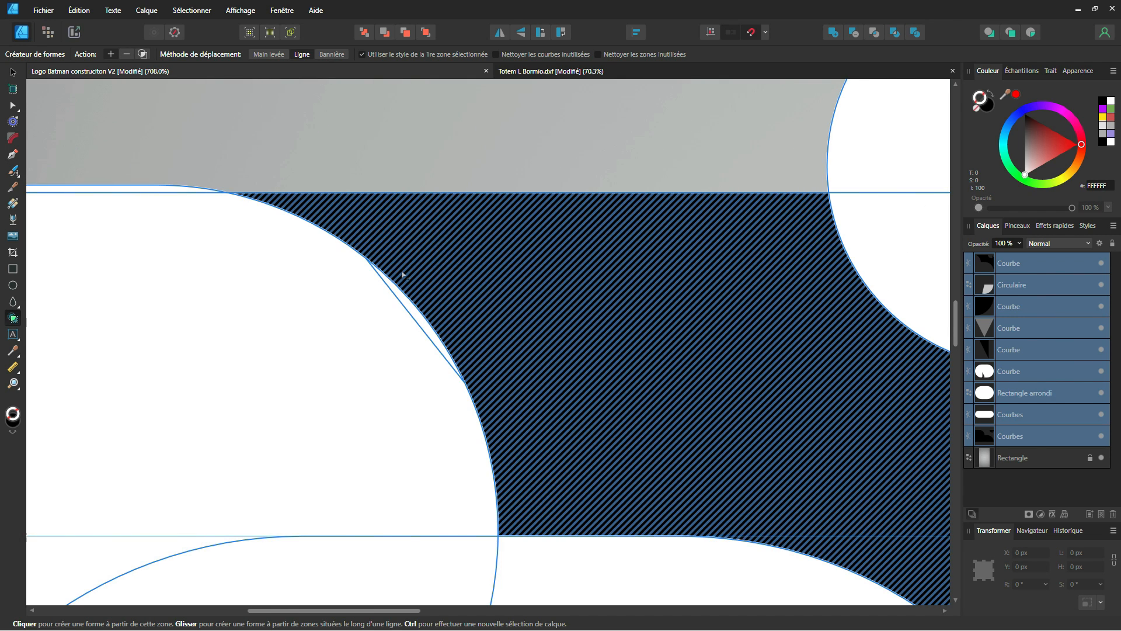
scroll(461, 297, down, 6)
key(v)
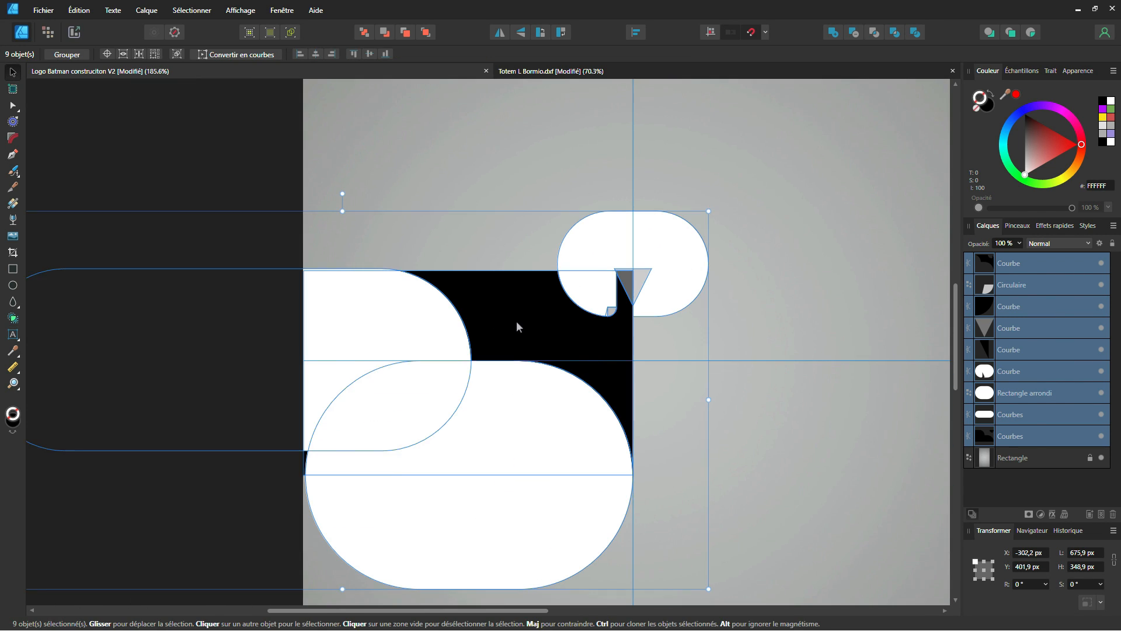
click(517, 327)
drag(526, 325, 528, 111)
scroll(537, 399, up, 4)
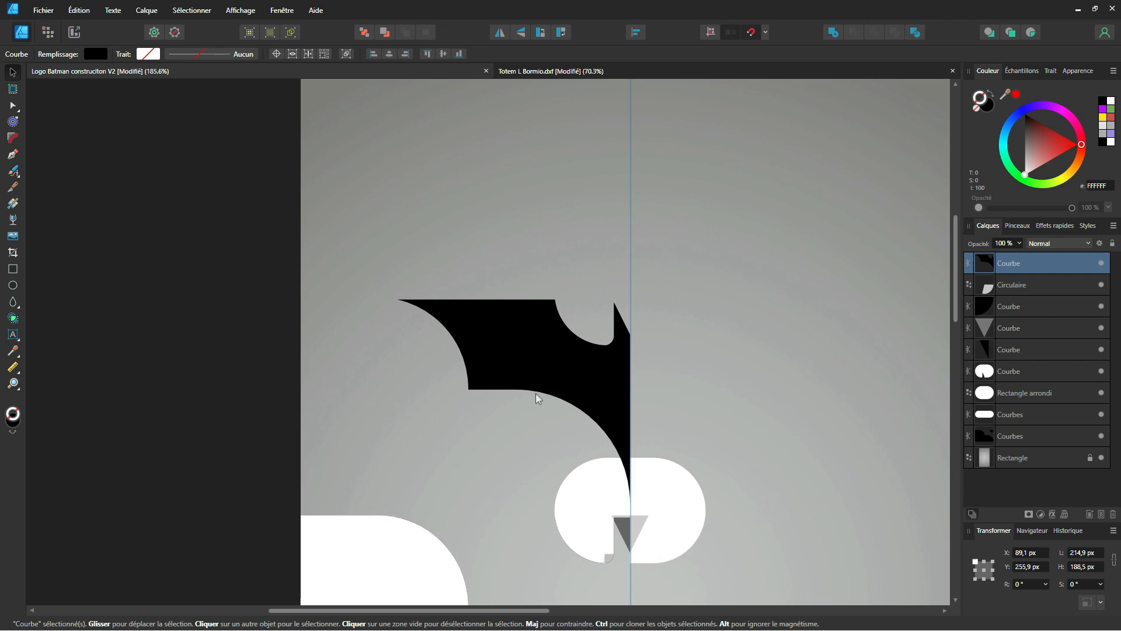
drag(537, 396, 549, 332)
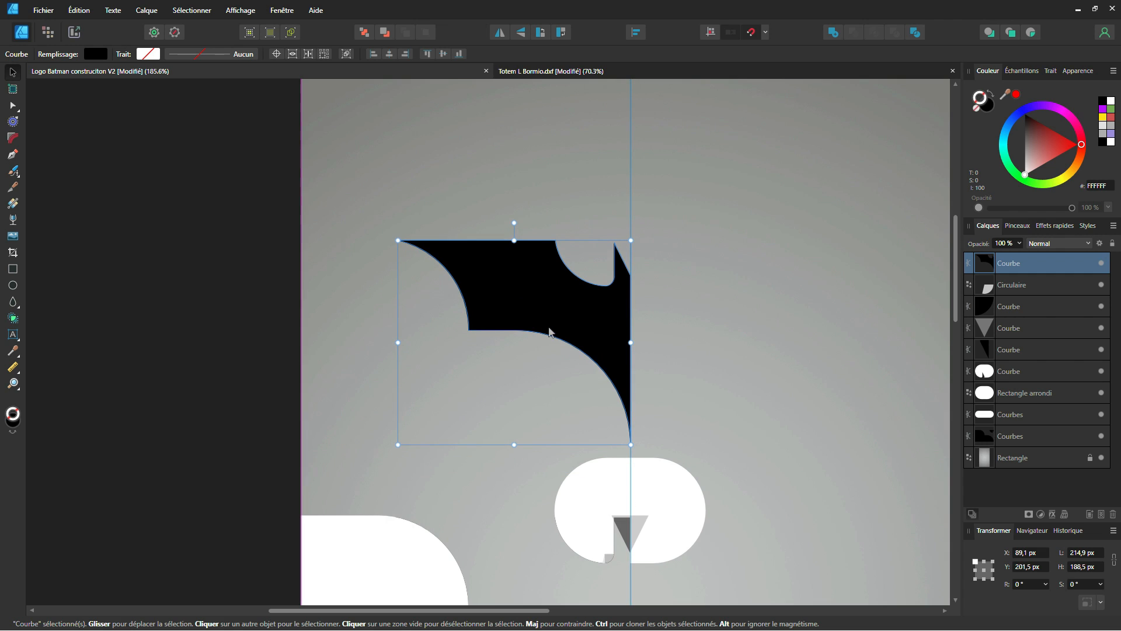
- Duplicate the black half-bat, flip the copy horizontally and place it against the original along the vertical guide at X 304 px
key(ctrl+j)
click(500, 32)
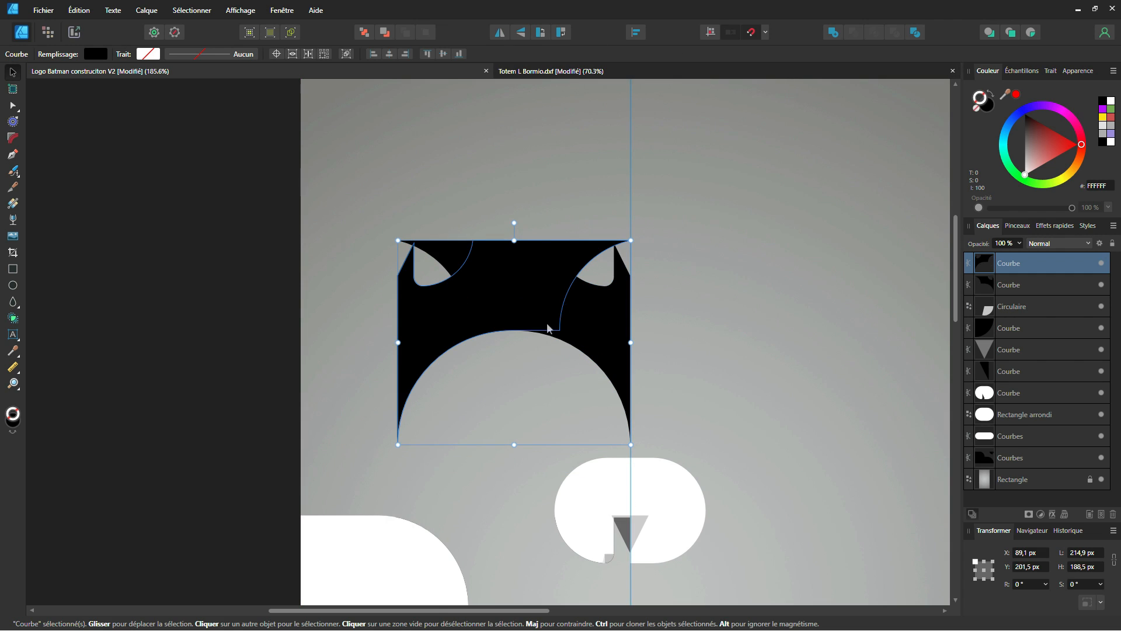
drag(549, 329, 758, 310)
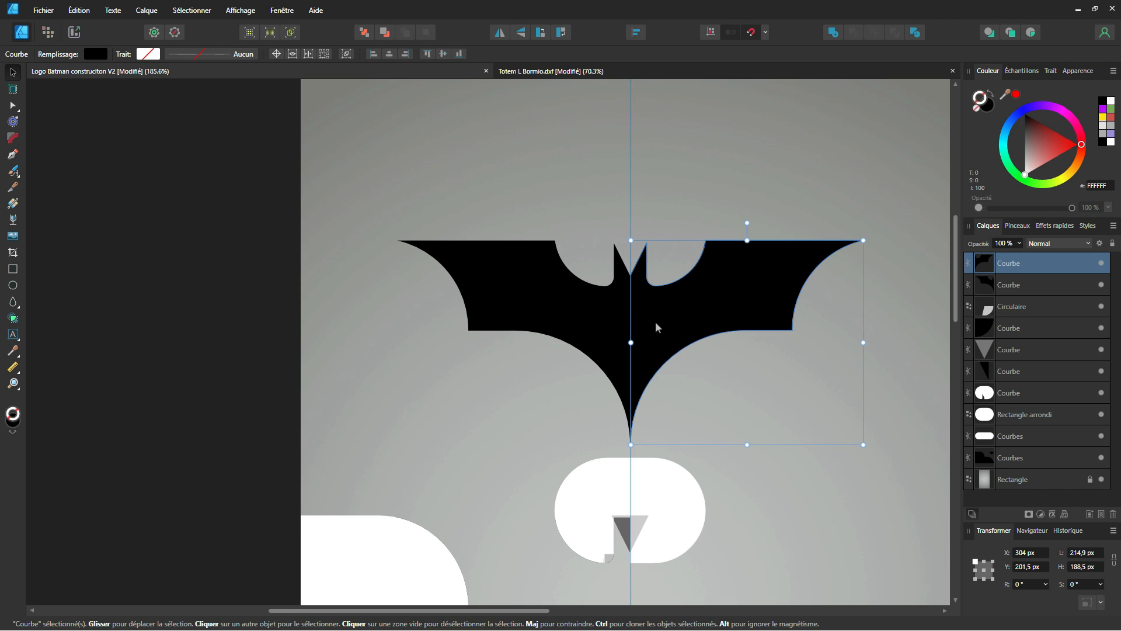
- Select both black bat halves and merge them into a single shape with the Shape Builder
shift+click(572, 309)
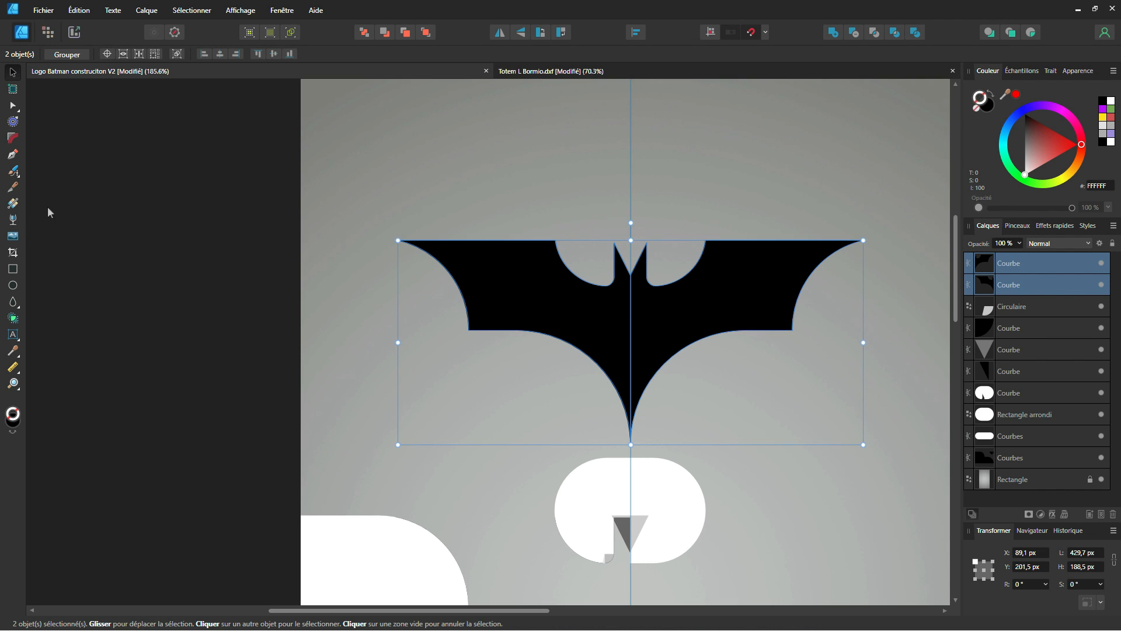
click(13, 318)
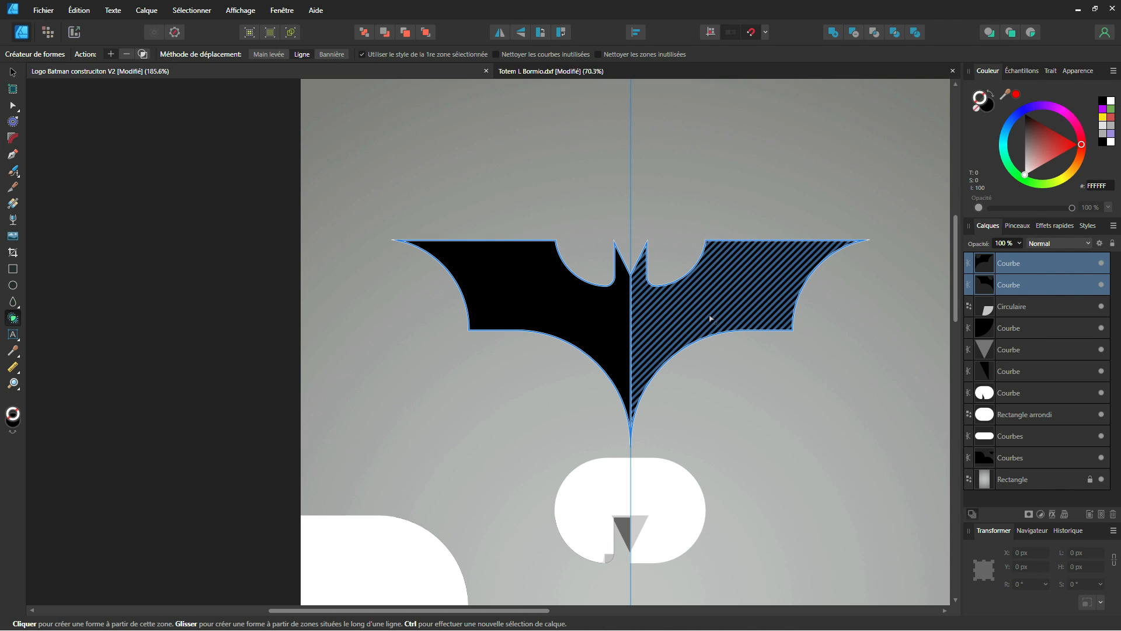
drag(710, 319, 624, 318)
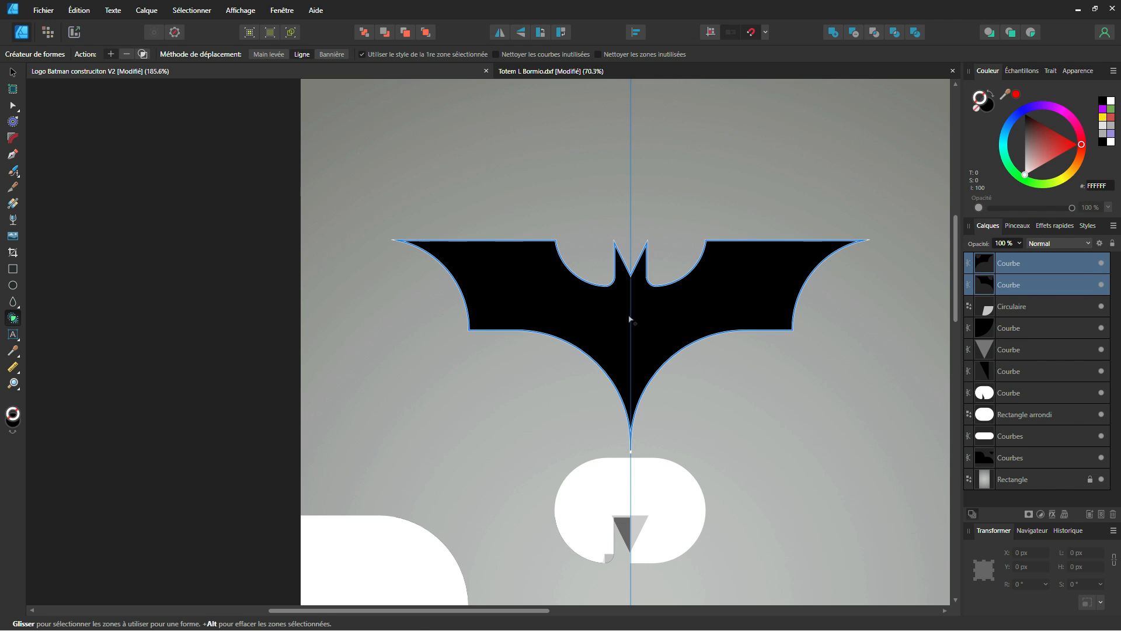
- Round the sharp V-shaped notch between the bat's ears with the Corner tool to a radius of about 8.4 px, and deselect the logo
scroll(648, 281, up, 5)
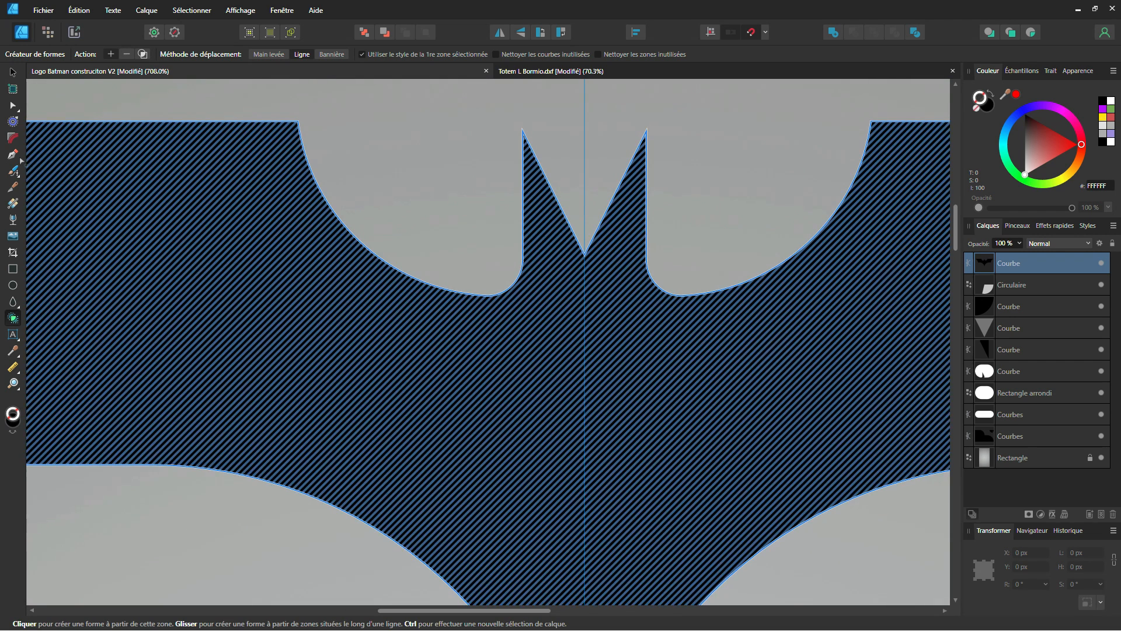
click(13, 138)
drag(585, 255, 597, 181)
scroll(605, 336, down, 3)
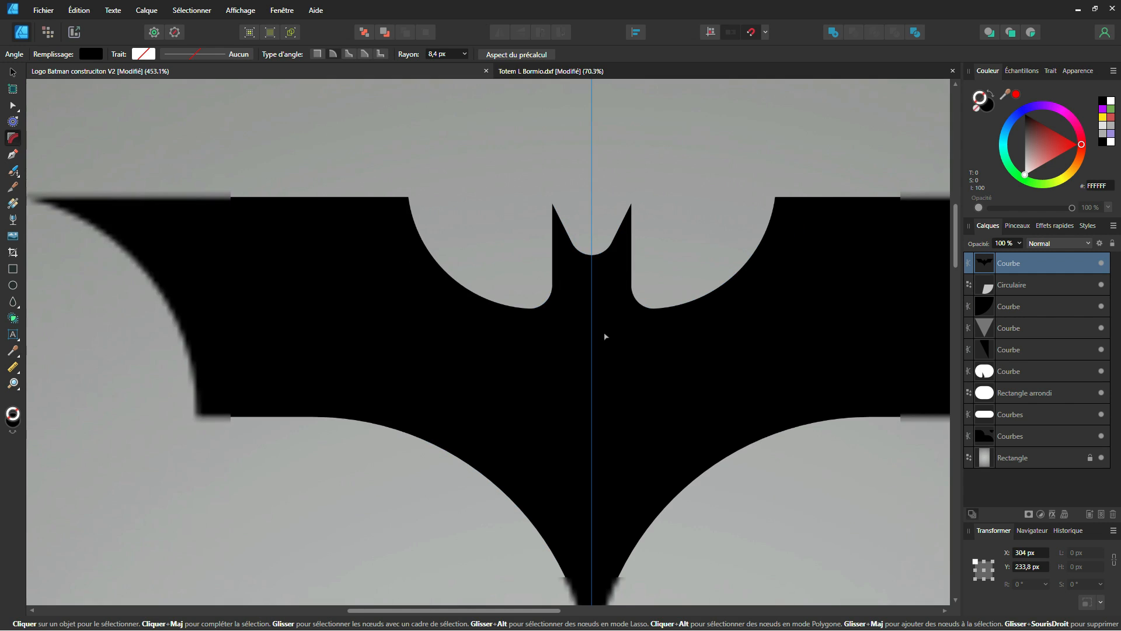
scroll(626, 367, down, 2)
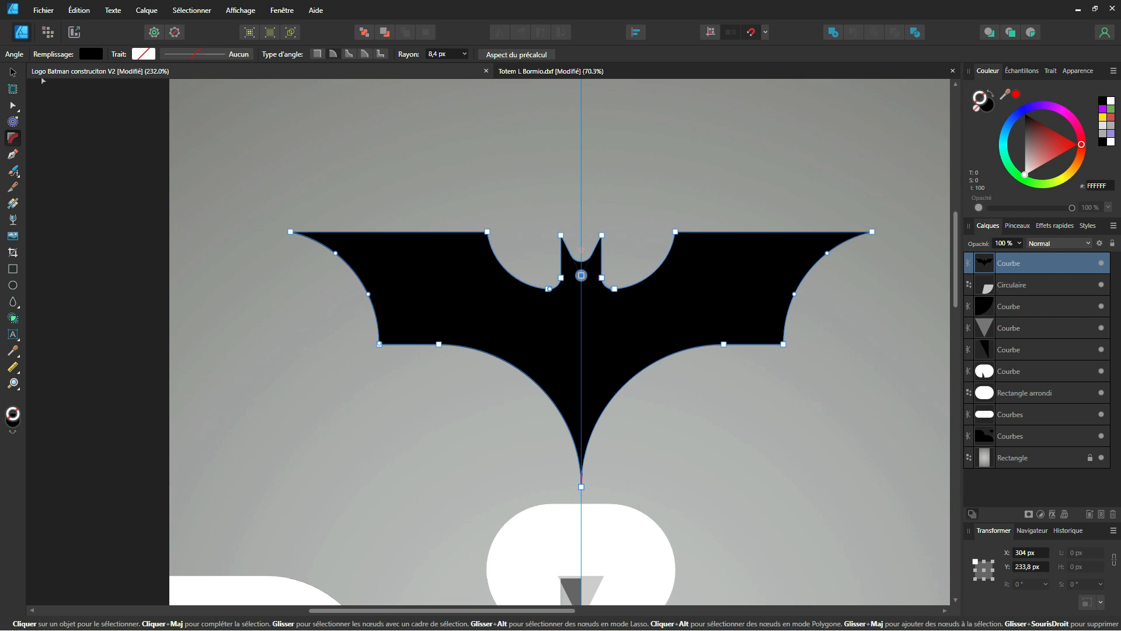
click(14, 73)
click(454, 204)
drag(706, 328, 650, 311)
scroll(593, 268, down, 1)
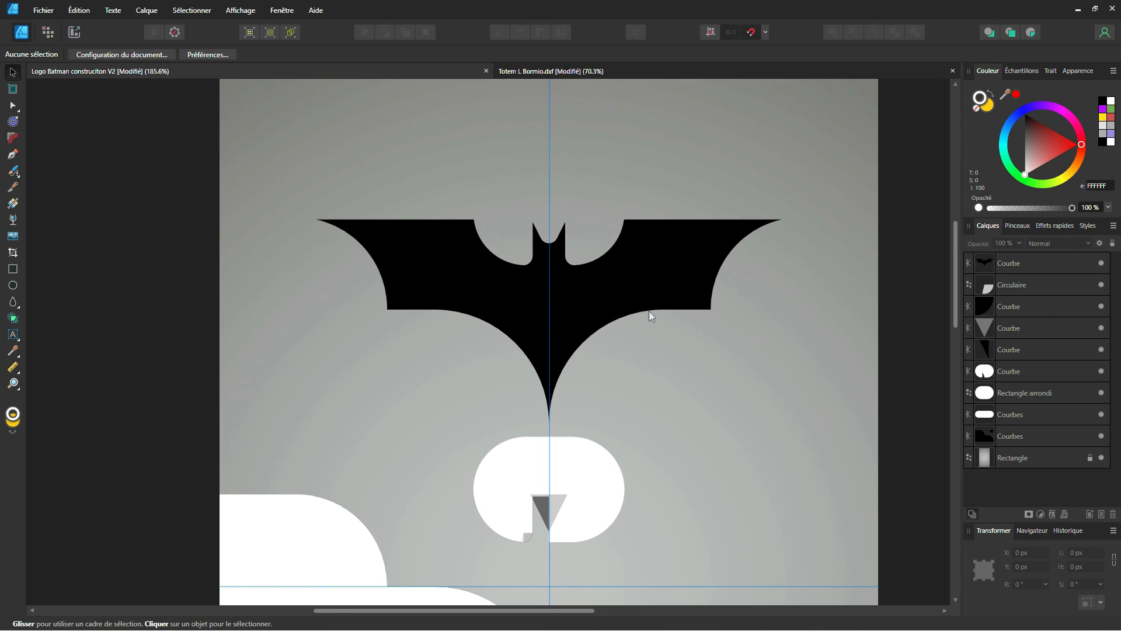